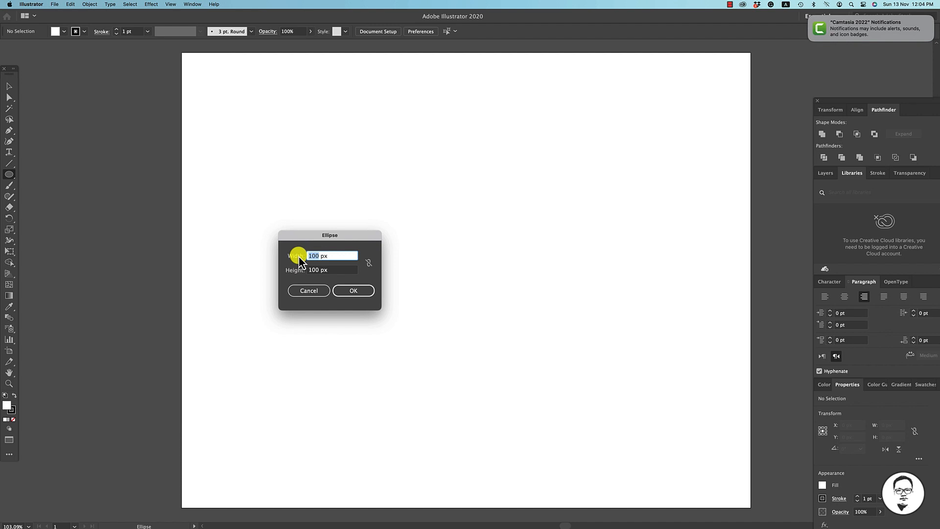
# Create a 300 px by 300 px circle and move it to the lower middle of the artboard
pyautogui.write('300')
pyautogui.press('Tab')
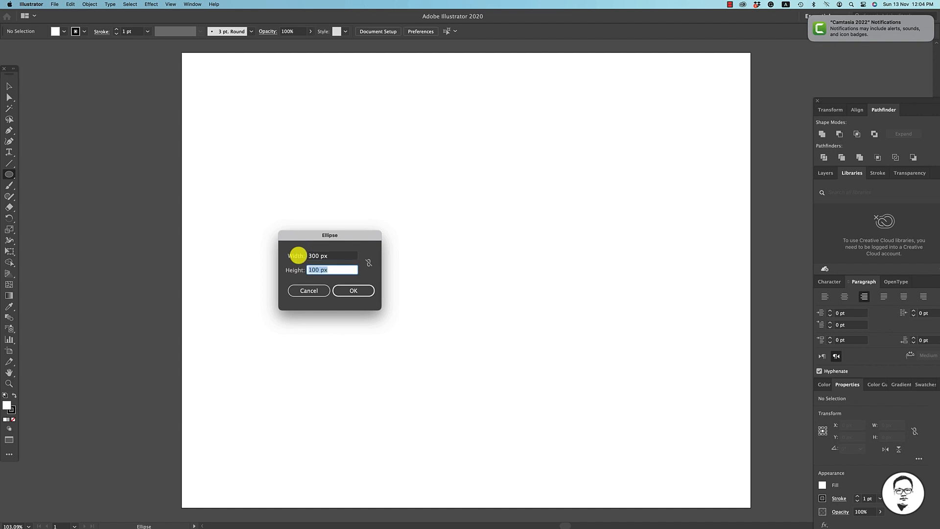
pyautogui.press('BackSpace')
pyautogui.write('300')
pyautogui.press('Tab')
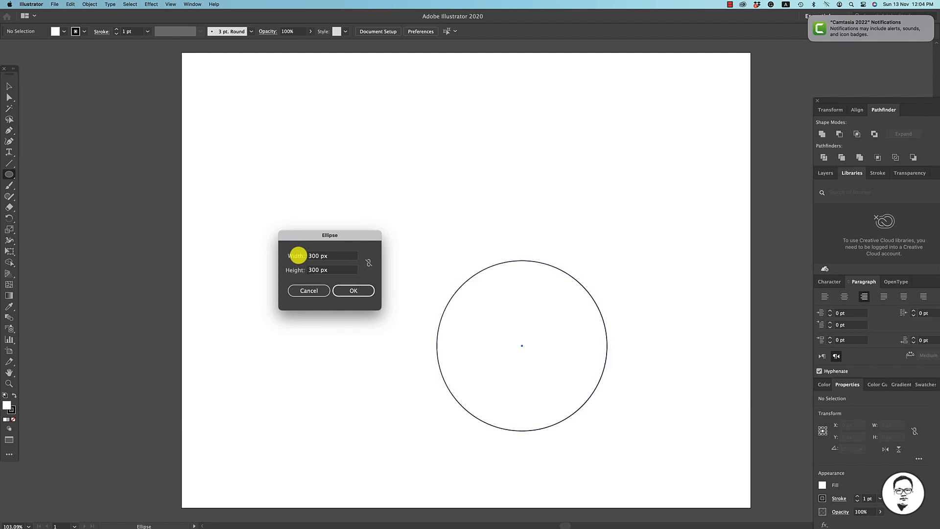
pyautogui.press('Return')
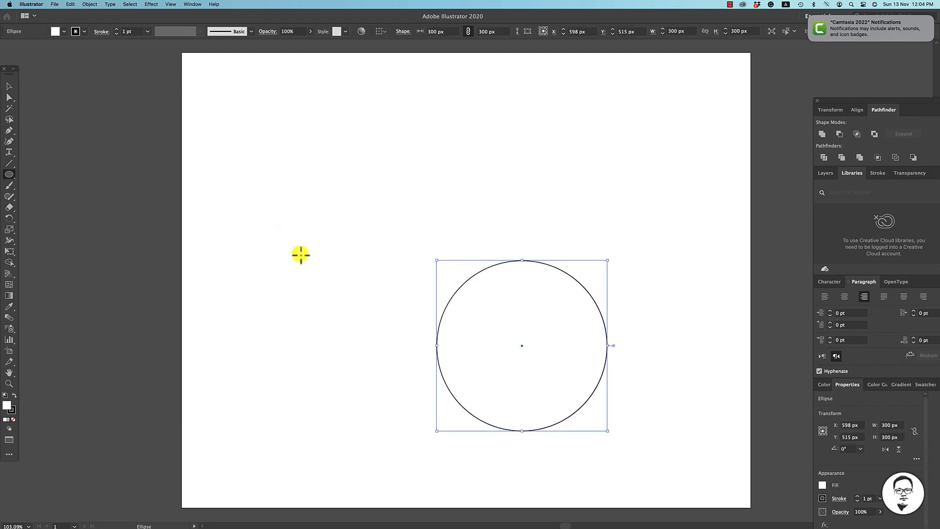
pyautogui.click(9, 88)
pyautogui.moveTo(575, 281); pyautogui.dragTo(537, 296)
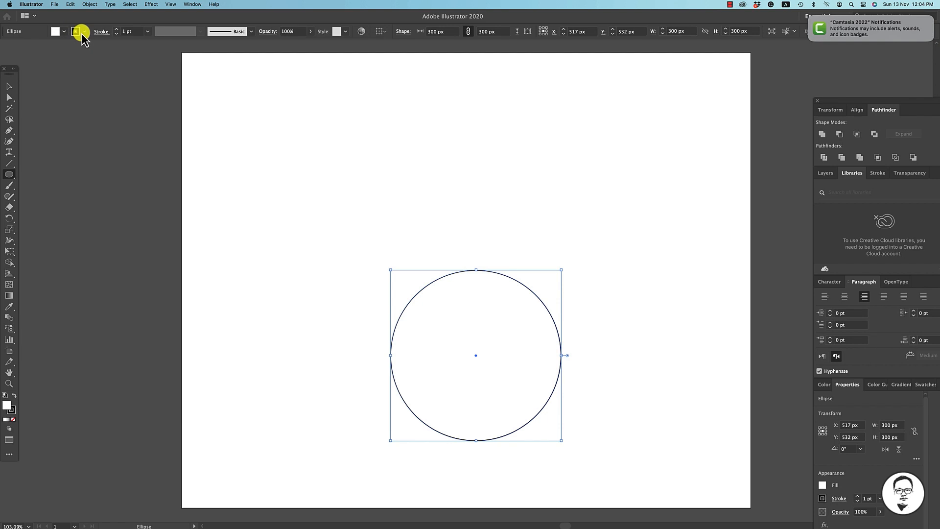
# Give the circle a yellow fill and remove its stroke
pyautogui.click(64, 32)
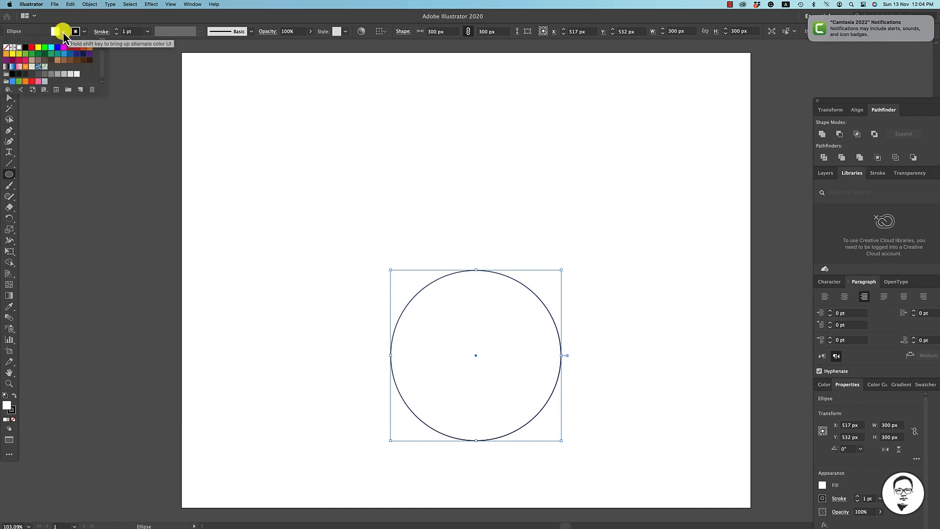
pyautogui.click(41, 46)
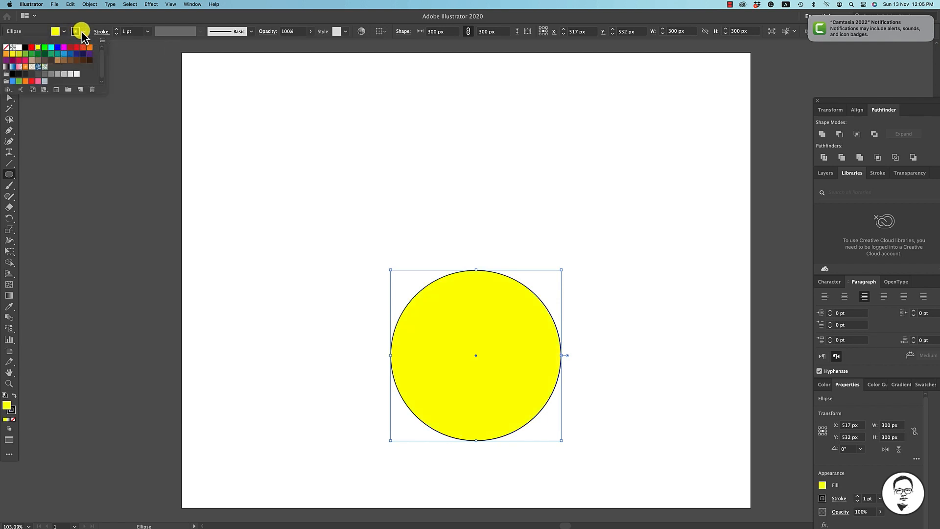
pyautogui.click(83, 32)
pyautogui.click(85, 32)
pyautogui.click(25, 46)
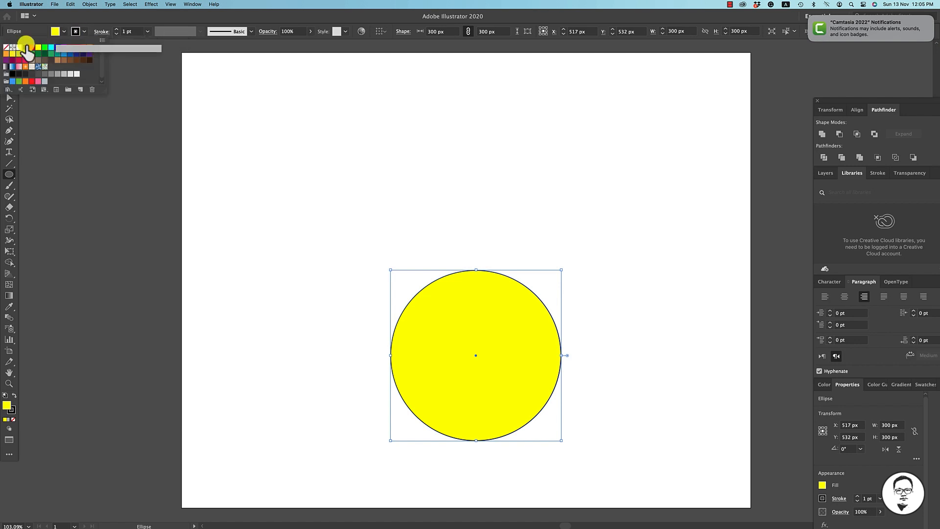
pyautogui.click(6, 47)
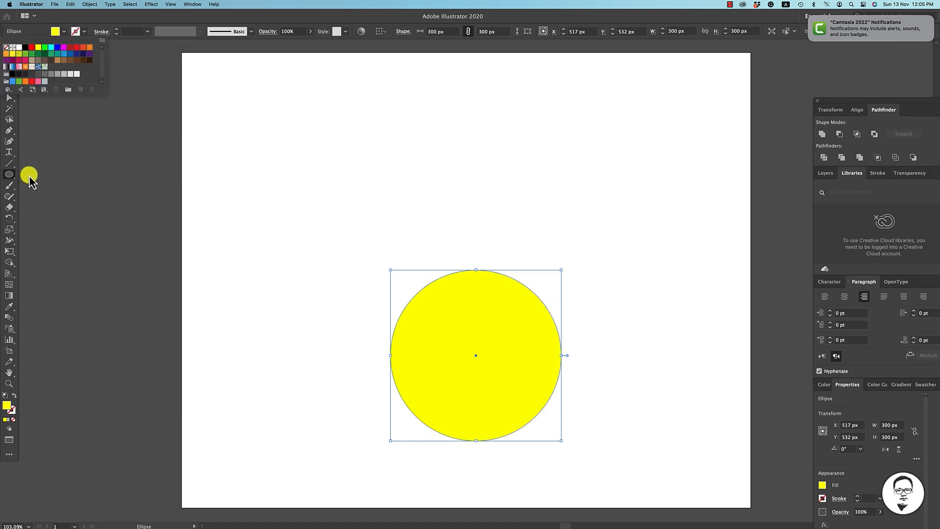
# Create a rectangle 300 px wide and 150 px high with the Rectangle tool
pyautogui.click(11, 175)
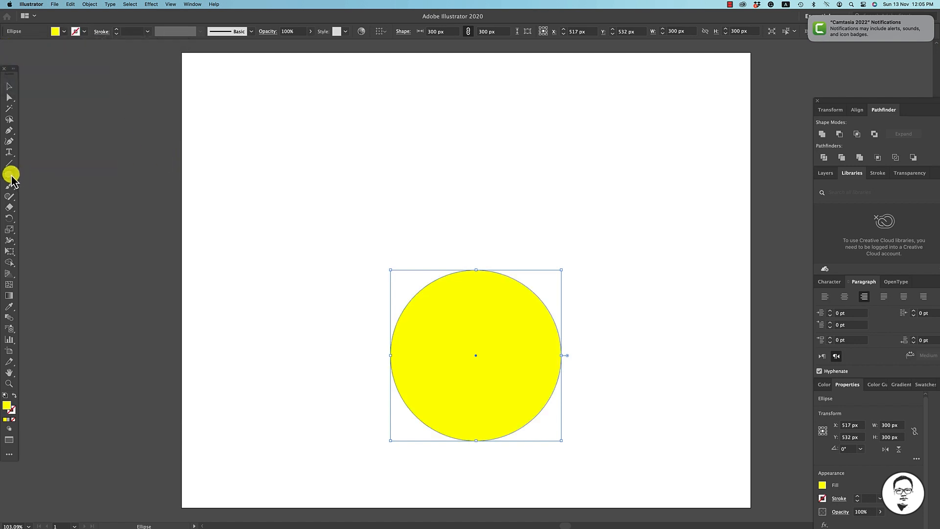
pyautogui.moveTo(12, 177); pyautogui.dragTo(46, 175)
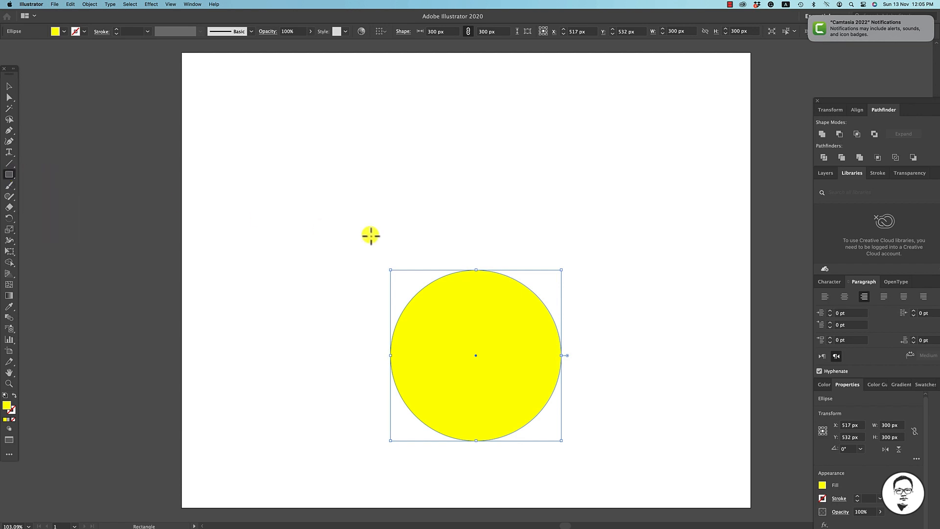
pyautogui.click(434, 227)
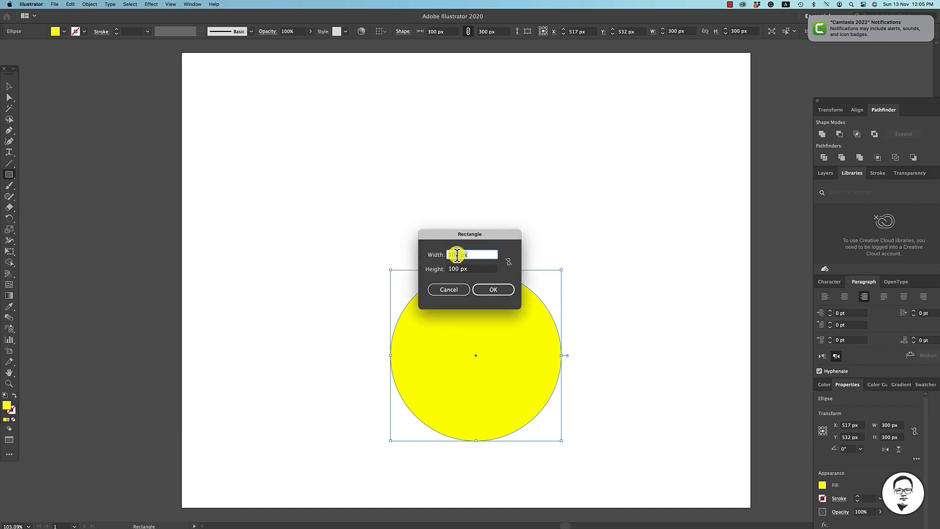
pyautogui.moveTo(459, 255); pyautogui.dragTo(442, 254)
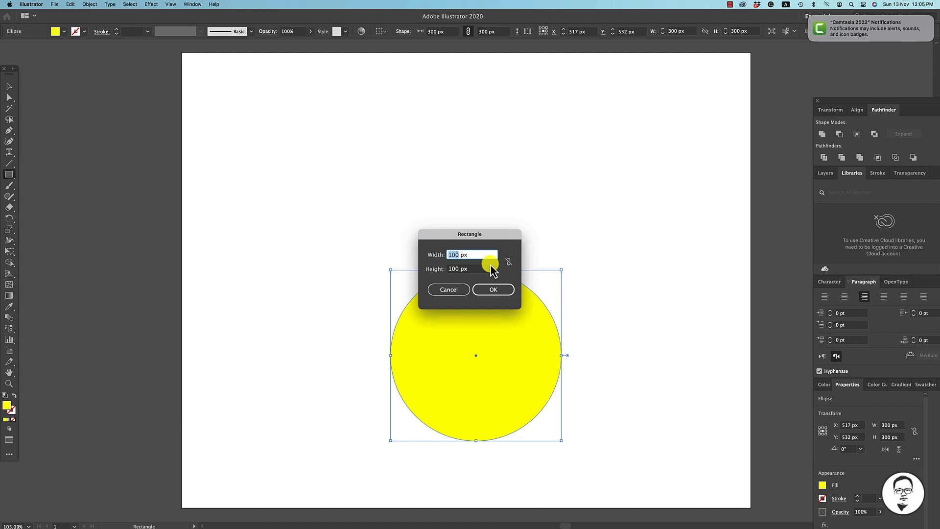
pyautogui.write('300')
pyautogui.moveTo(454, 269); pyautogui.dragTo(449, 271)
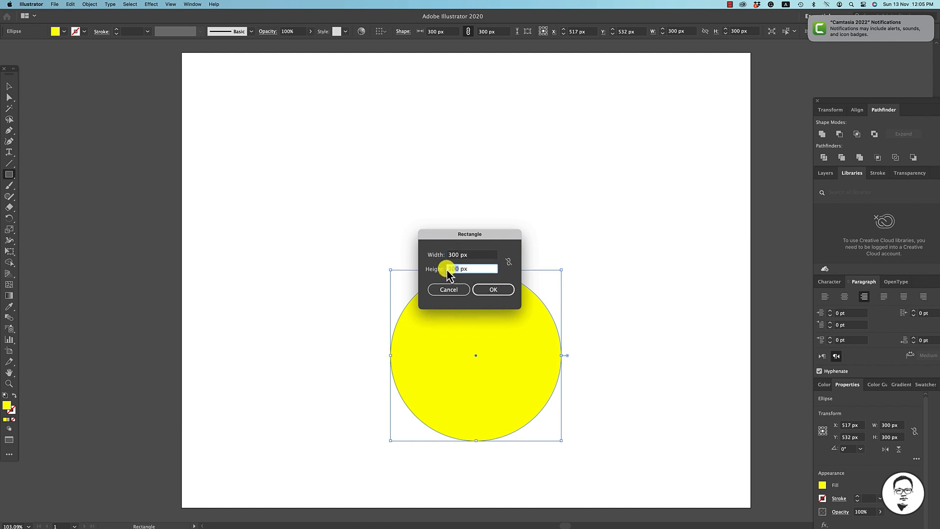
pyautogui.write('150')
pyautogui.press('Return')
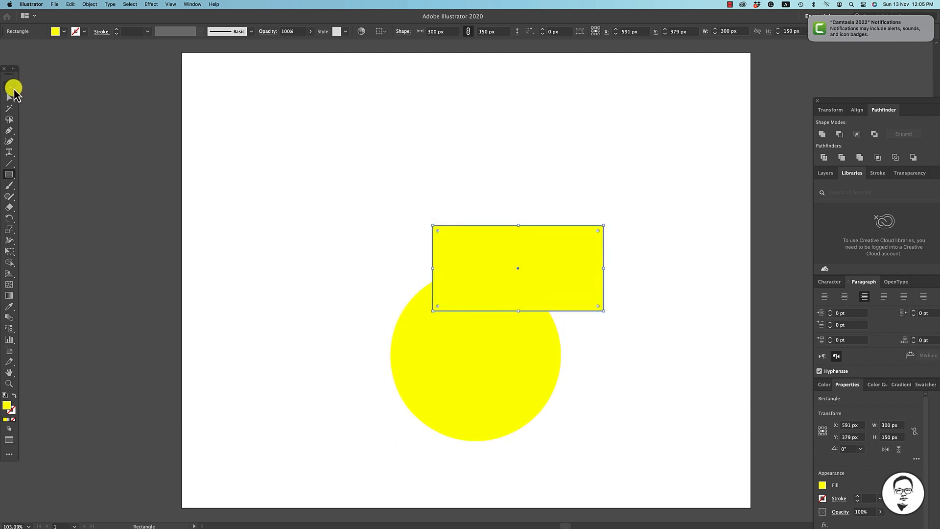
# Move the rectangle over the upper half of the circle so that their sides line up
pyautogui.click(13, 88)
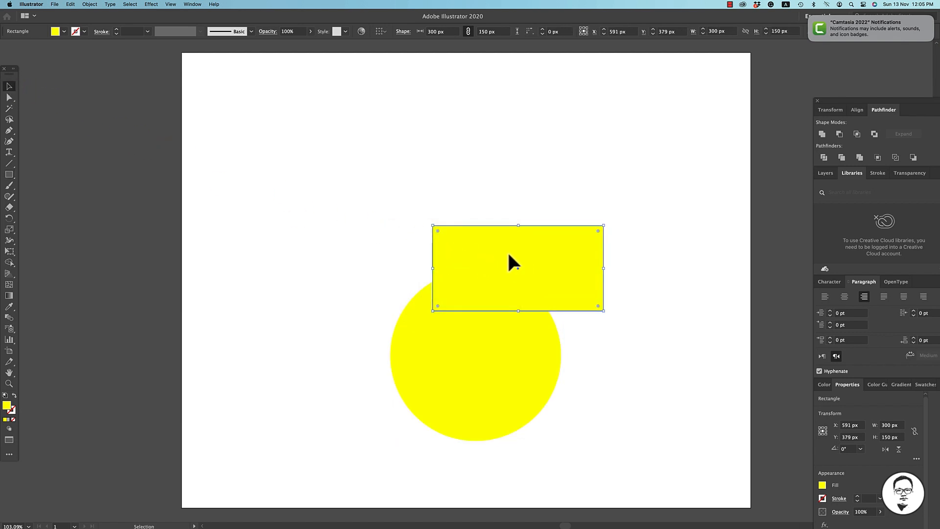
pyautogui.moveTo(508, 255); pyautogui.dragTo(475, 286)
pyautogui.click(581, 368)
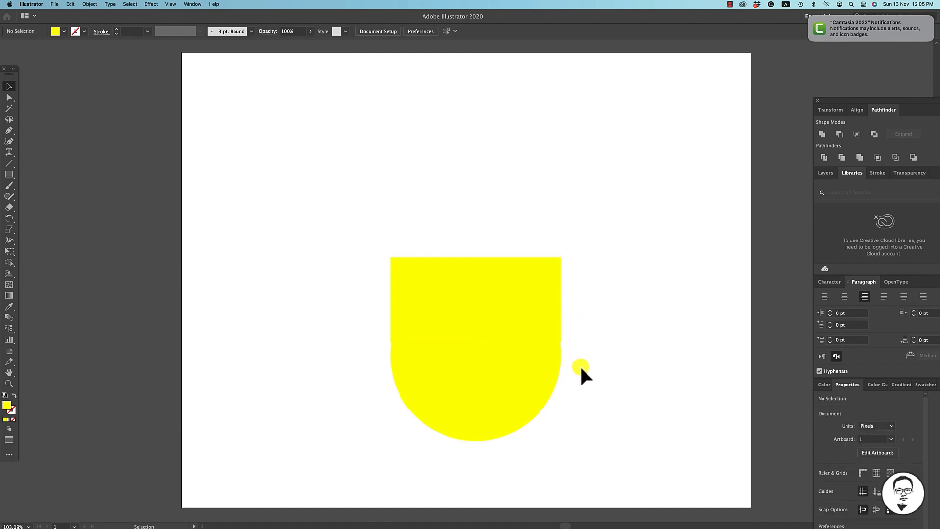
# Align the top edges of the circle and the rectangle
pyautogui.moveTo(580, 364); pyautogui.dragTo(542, 337)
pyautogui.click(610, 347)
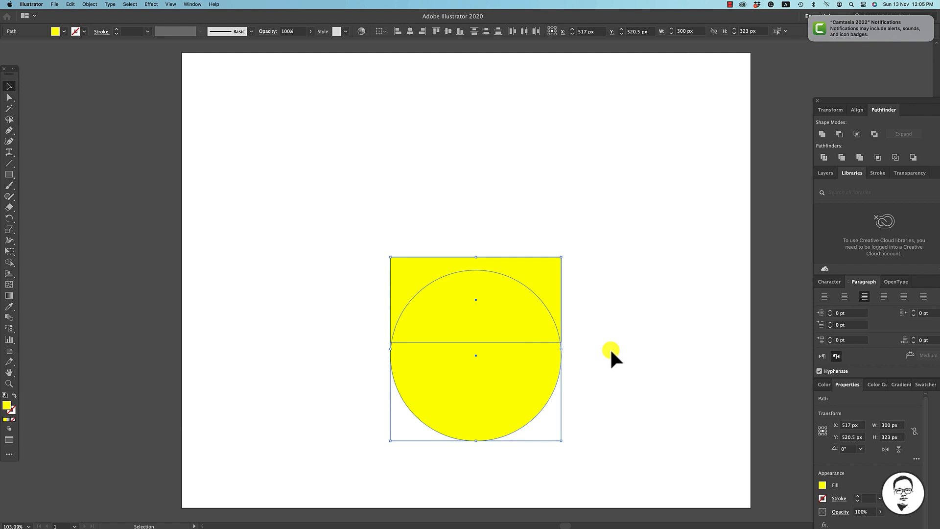
pyautogui.click(554, 353)
pyautogui.click(544, 289)
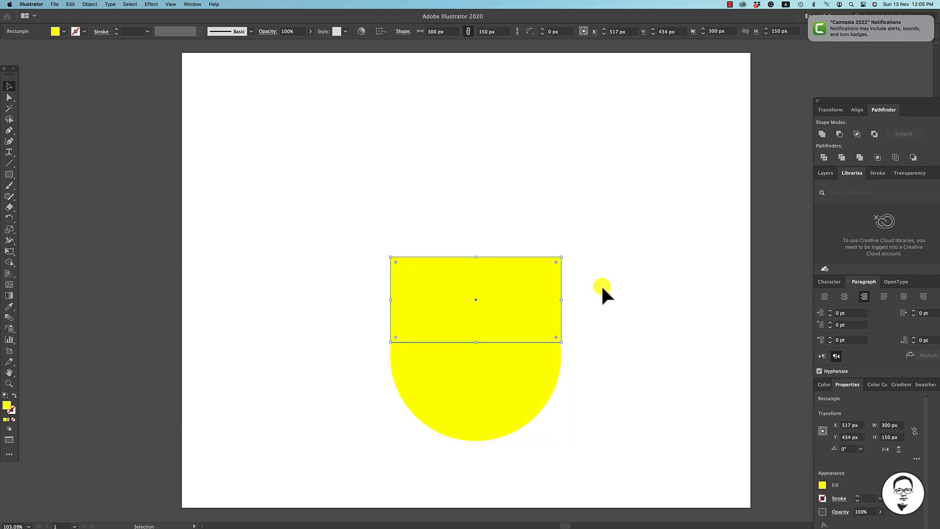
pyautogui.moveTo(611, 287); pyautogui.dragTo(514, 334)
pyautogui.click(460, 141)
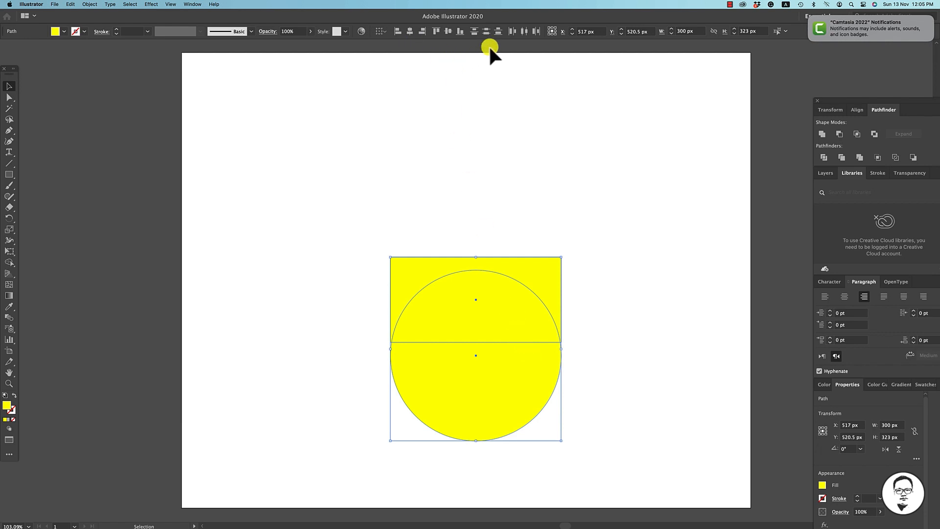
pyautogui.click(436, 33)
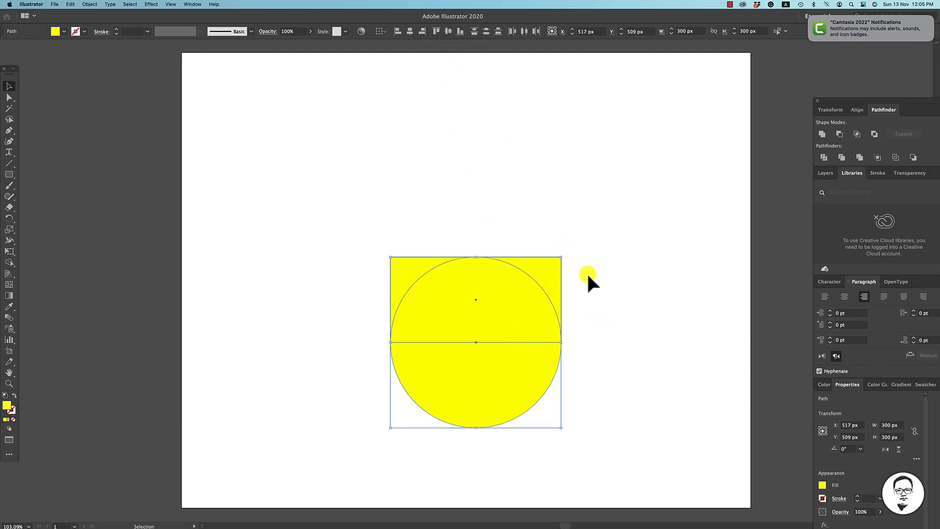
pyautogui.click(587, 289)
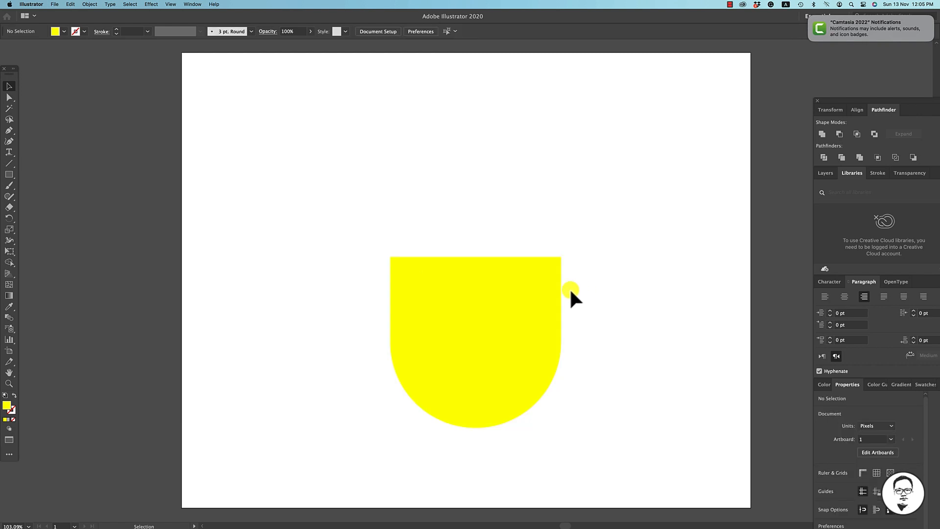
# Set the rectangle's height to 200 px, keeping its bottom edge fixed with the bottom-centre reference point
pyautogui.click(554, 275)
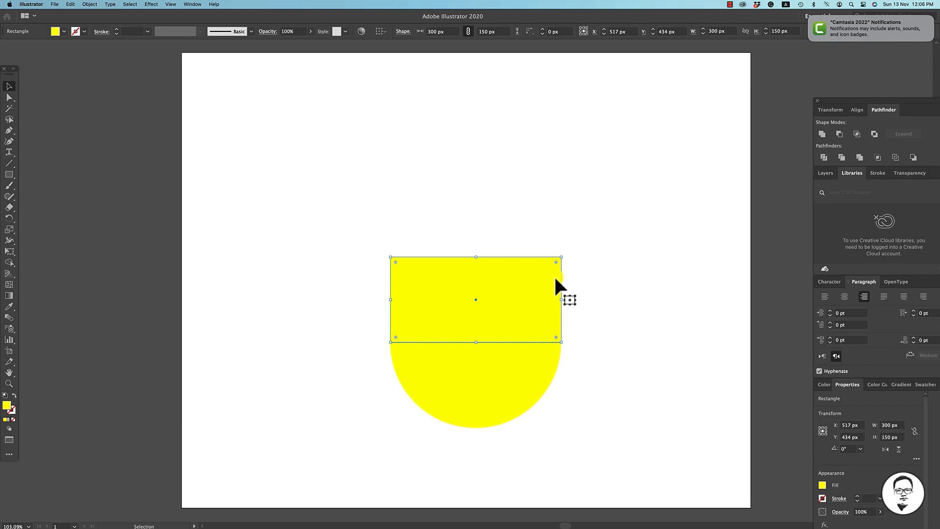
pyautogui.click(809, 20)
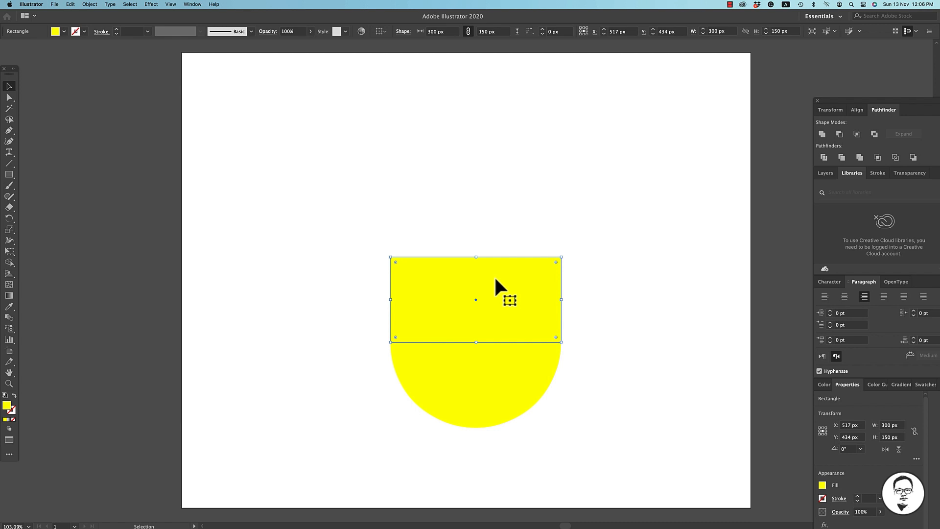
pyautogui.scroll(-1, 495, 279)
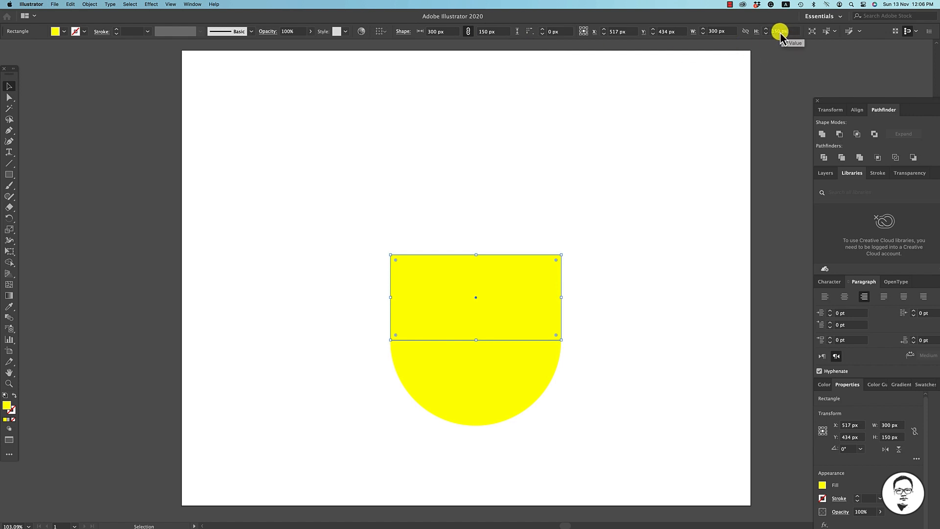
pyautogui.click(584, 34)
pyautogui.write('200px')
pyautogui.press('Return')
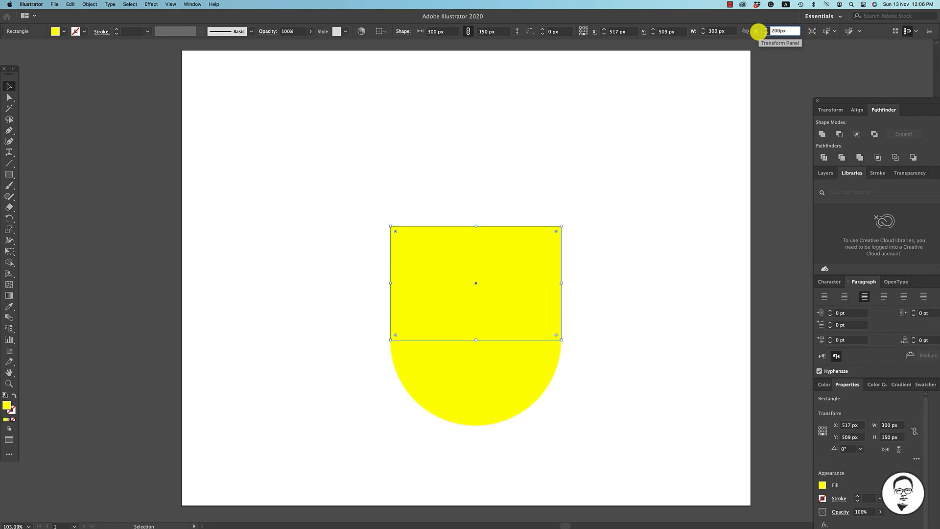
pyautogui.click(595, 309)
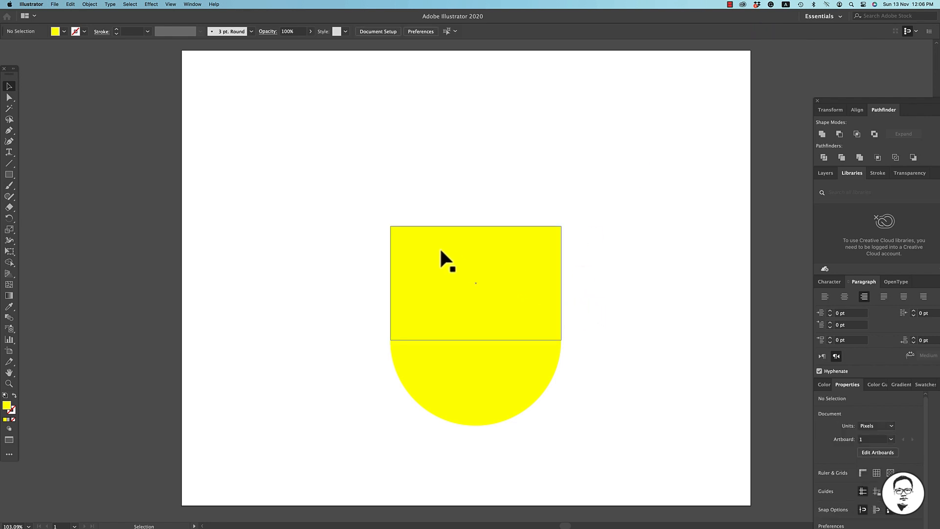
# Unite the circle and the rectangle into one shape with Pathfinder, and select the merged shape
pyautogui.click(452, 258)
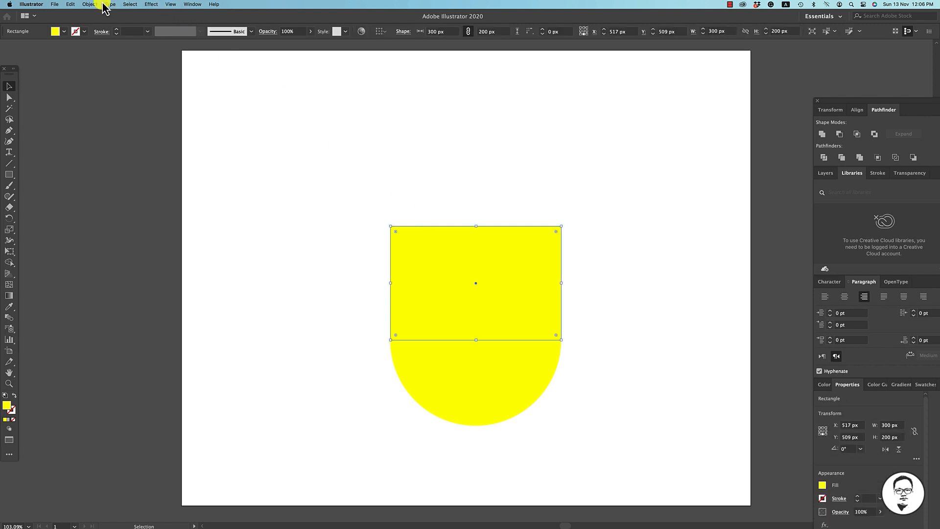
pyautogui.click(326, 143)
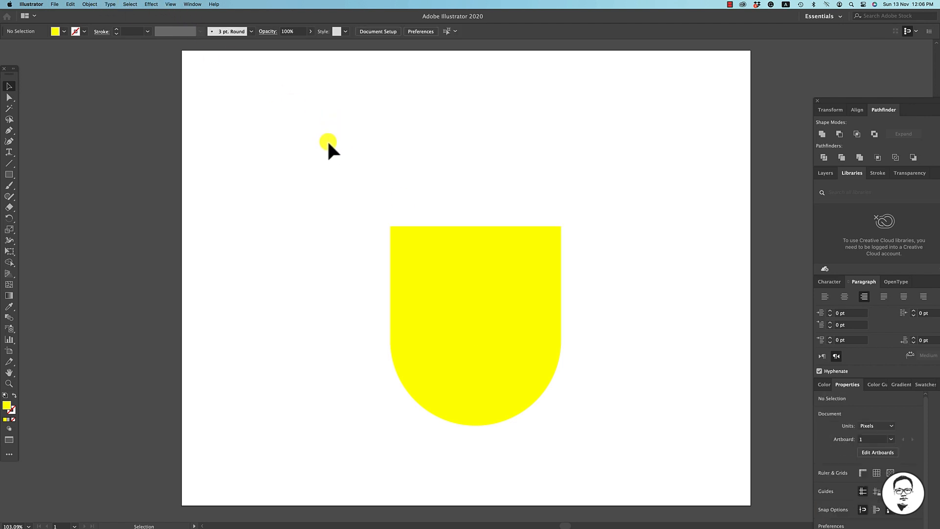
pyautogui.click(111, 4)
pyautogui.moveTo(125, 6)
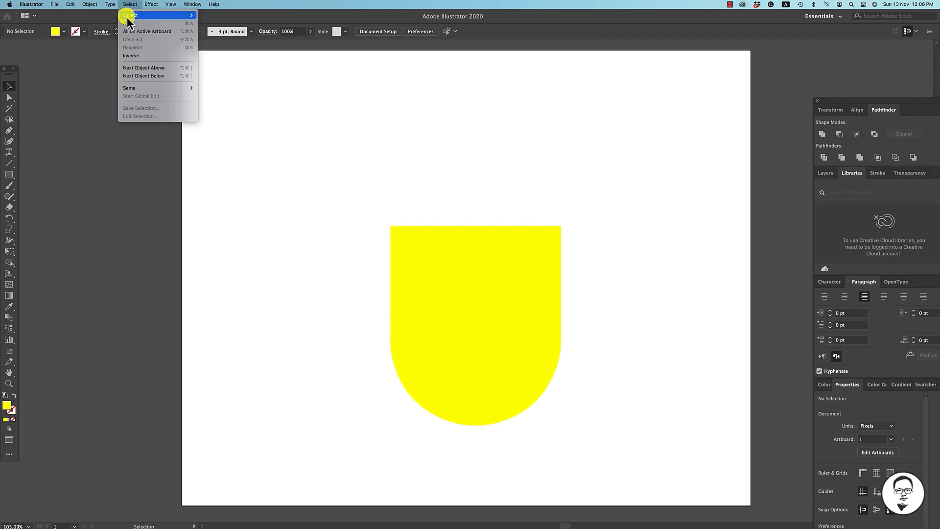
pyautogui.click(132, 31)
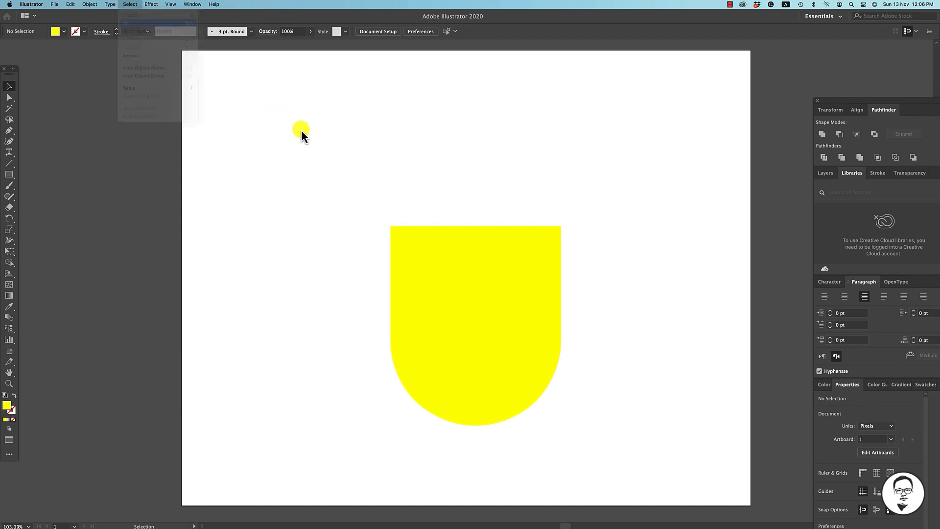
pyautogui.click(192, 5)
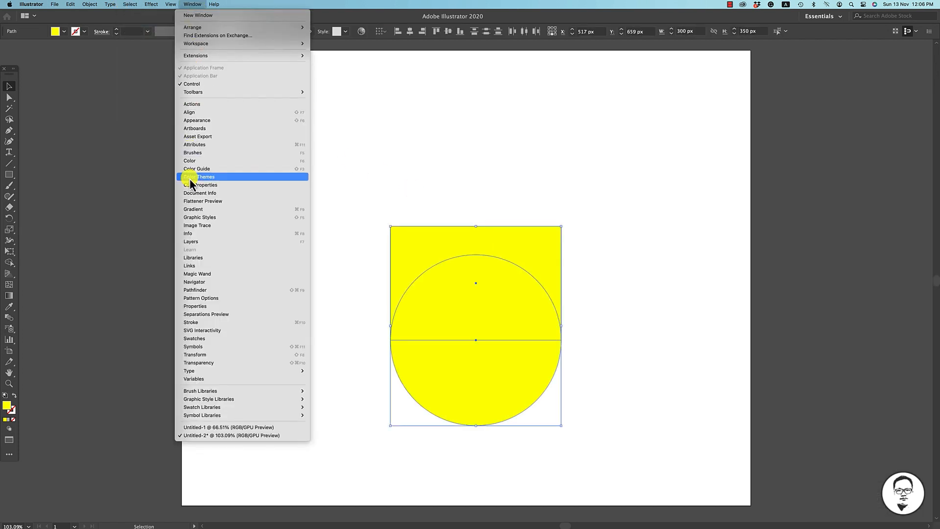
pyautogui.click(197, 291)
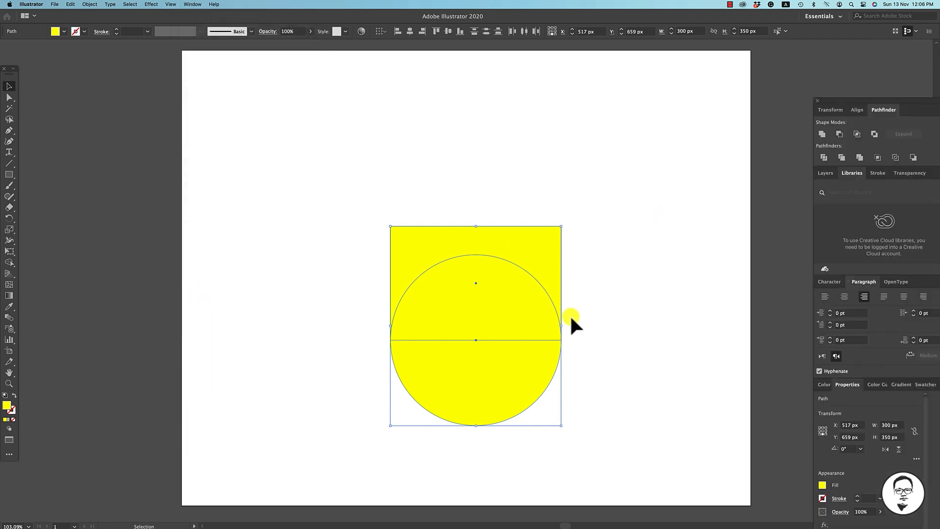
pyautogui.click(821, 133)
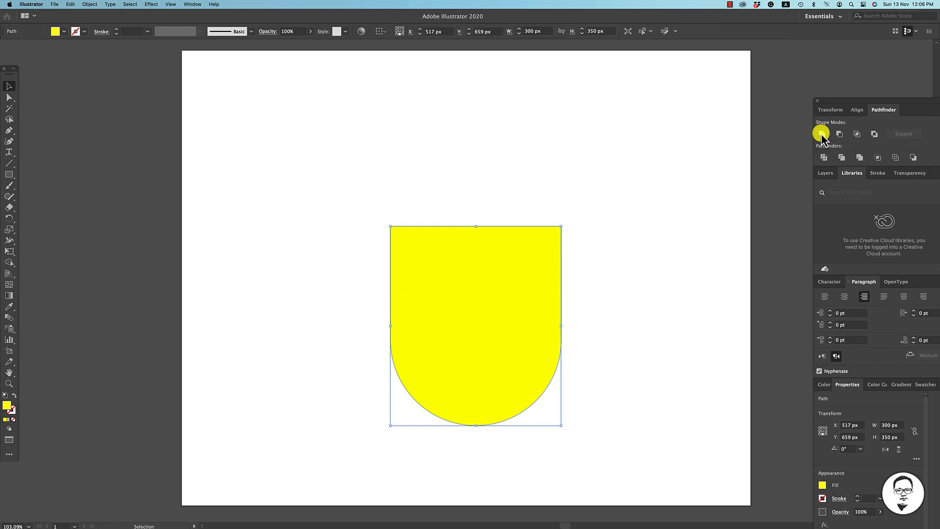
pyautogui.click(625, 222)
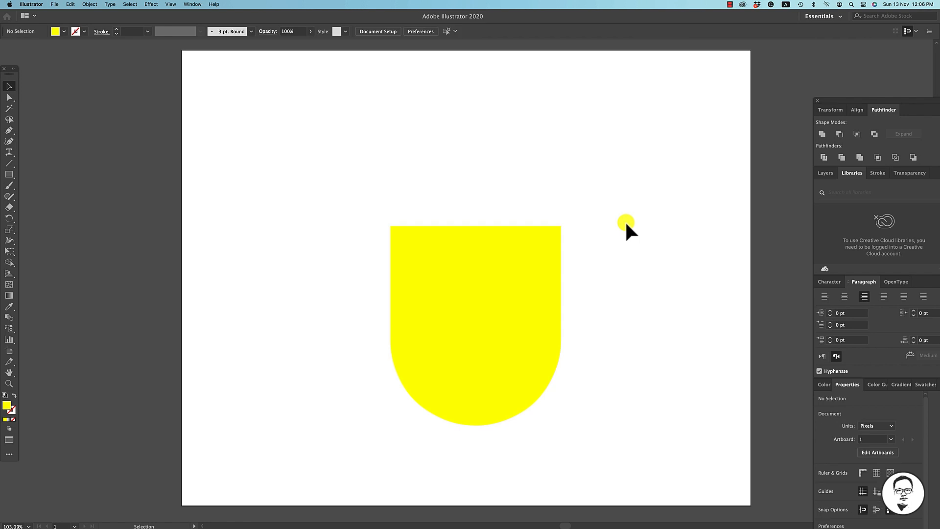
pyautogui.click(537, 269)
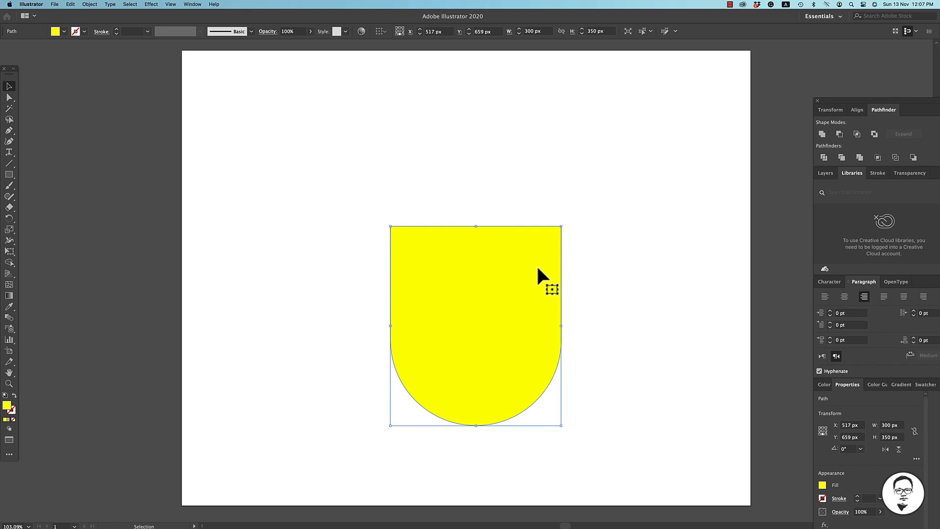
# Show the rulers and place a vertical guide through the horizontal centre of the yellow shape, at X 517 px
pyautogui.click(189, 5)
pyautogui.moveTo(169, 5)
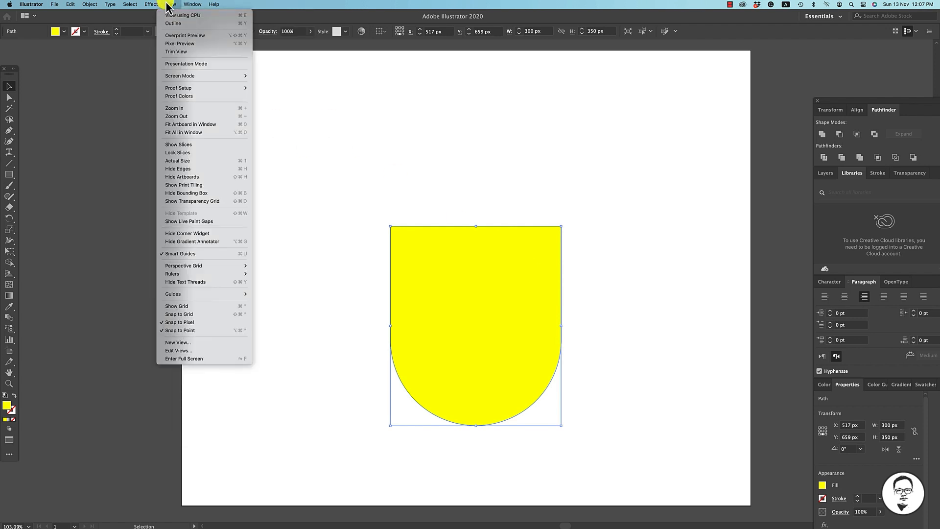
pyautogui.moveTo(191, 274)
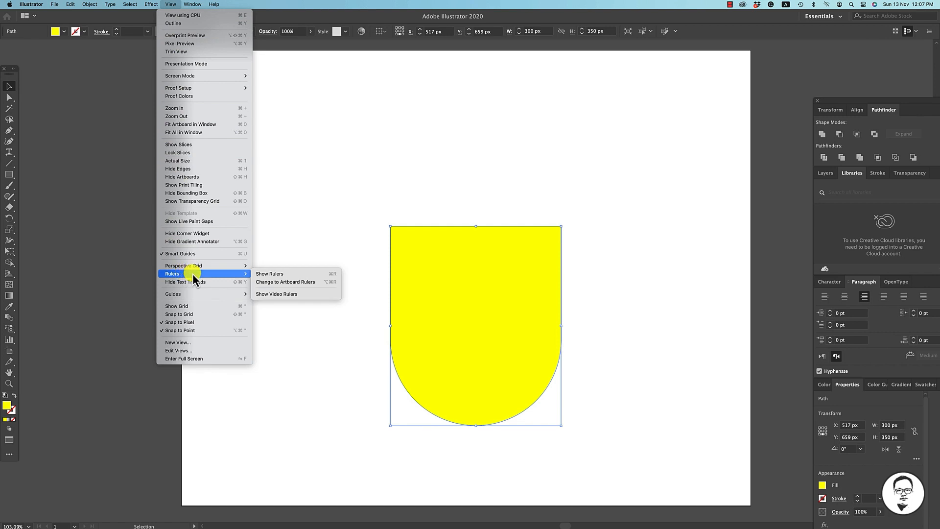
pyautogui.click(262, 274)
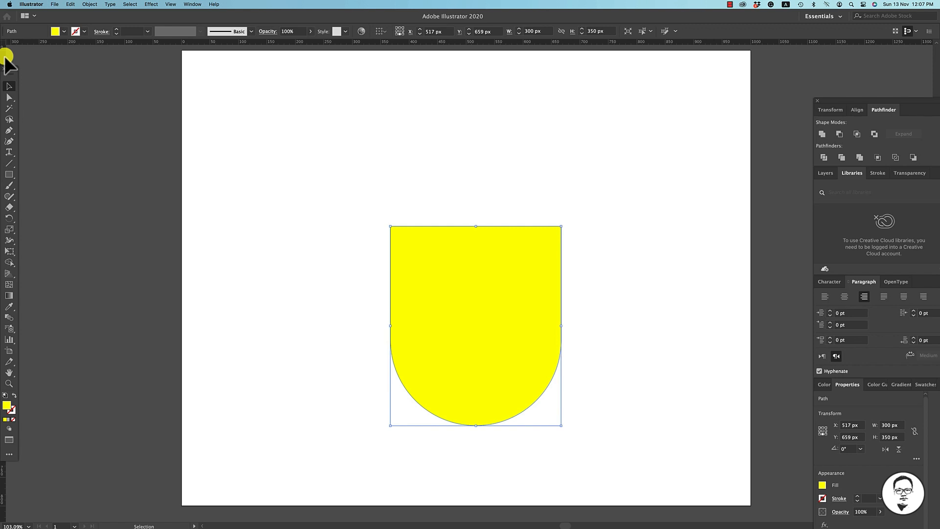
pyautogui.moveTo(5, 58); pyautogui.dragTo(476, 128)
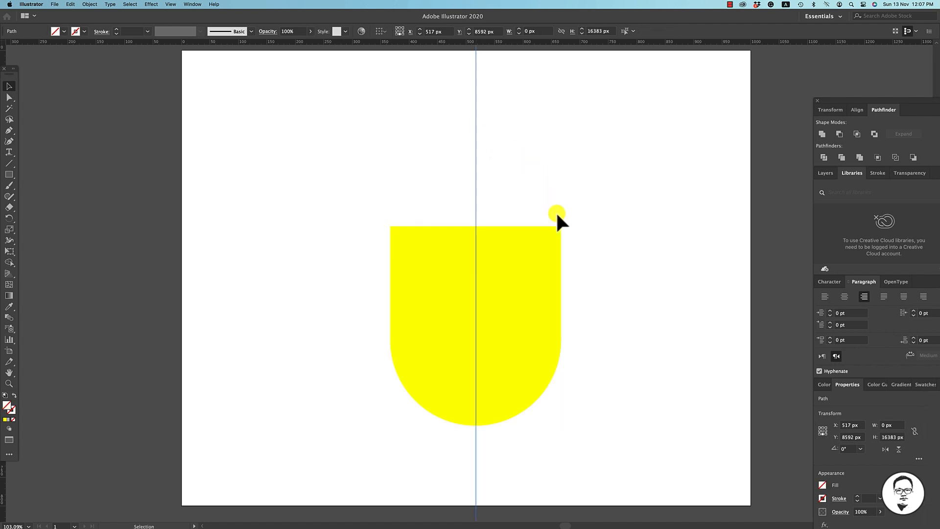
pyautogui.click(528, 321)
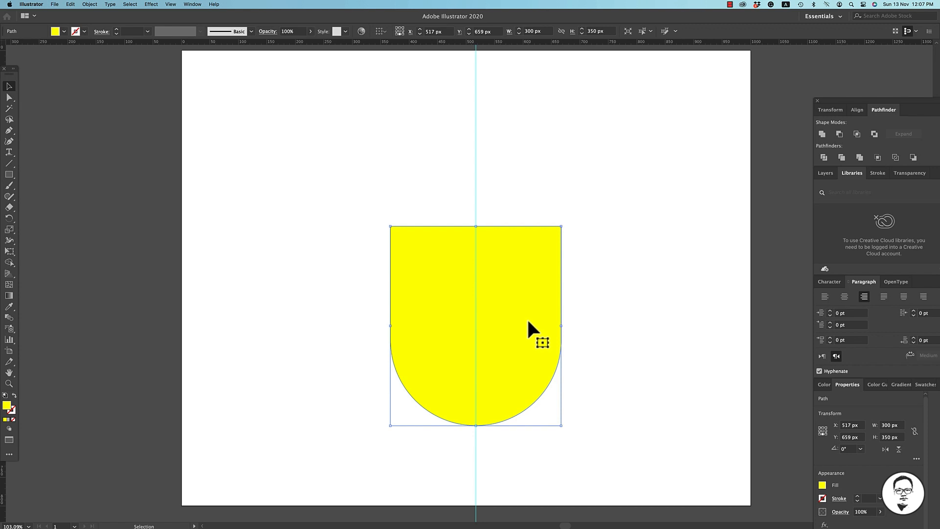
# Draw a green rectangle about 182 by 403 px over the yellow shape's left half, with its right edge on the guide
pyautogui.click(10, 178)
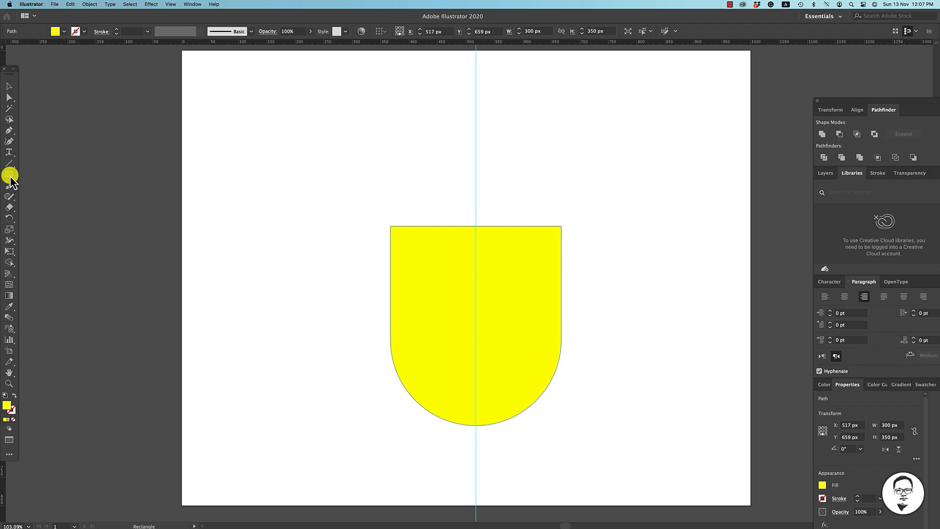
pyautogui.moveTo(11, 178); pyautogui.dragTo(51, 178)
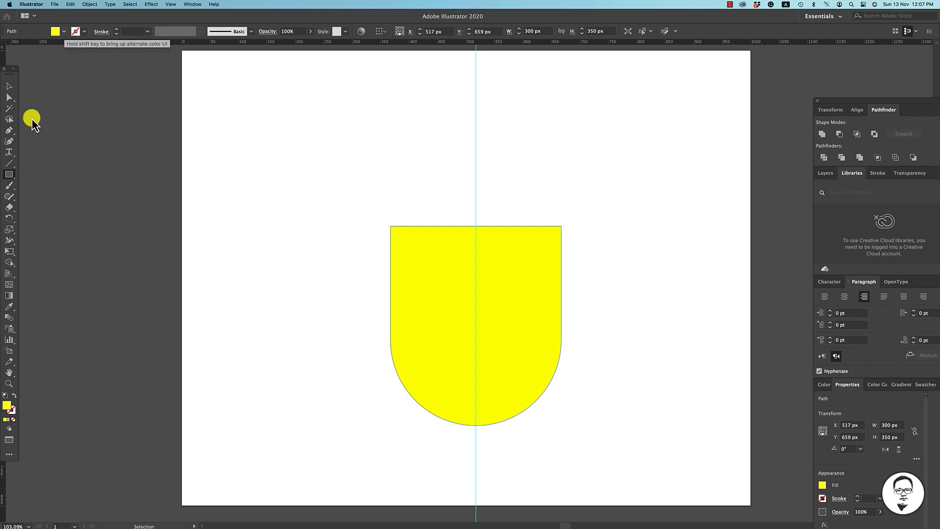
pyautogui.press('super+shift+a')
pyautogui.moveTo(372, 204); pyautogui.dragTo(476, 435)
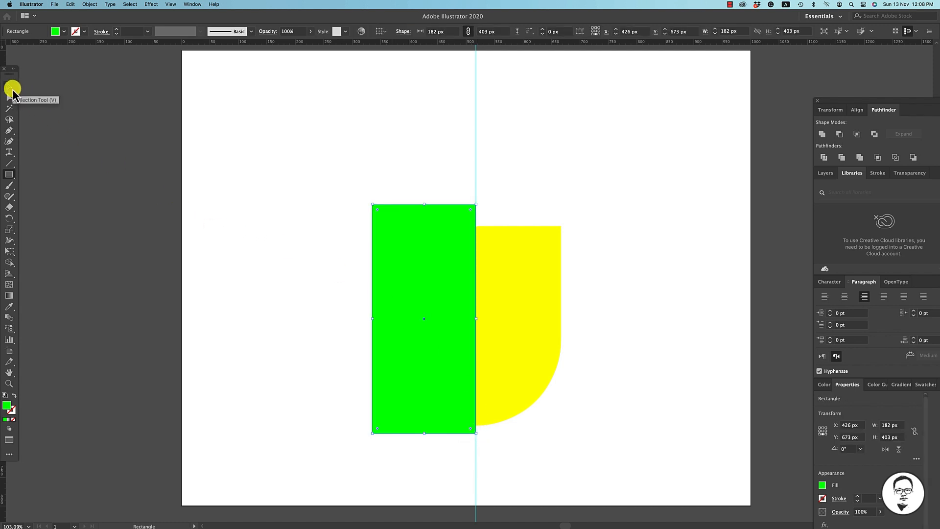
pyautogui.click(11, 89)
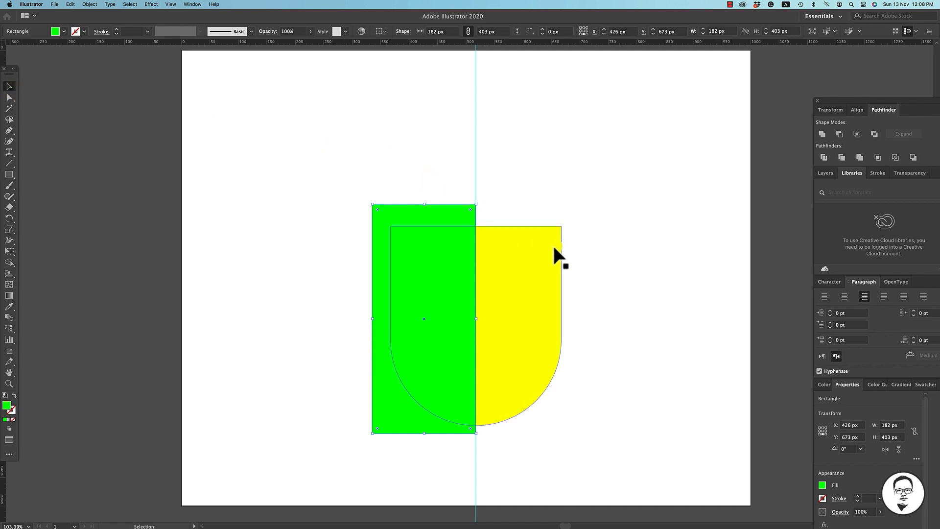
pyautogui.click(611, 268)
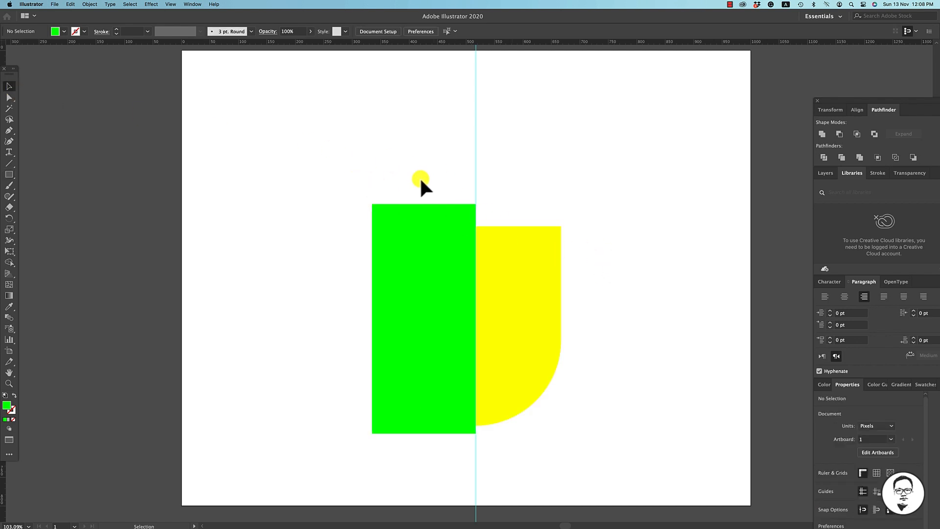
# Delete the vertical guide, and subtract the green rectangle from the yellow shape with Pathfinder Minus Front
pyautogui.click(475, 165)
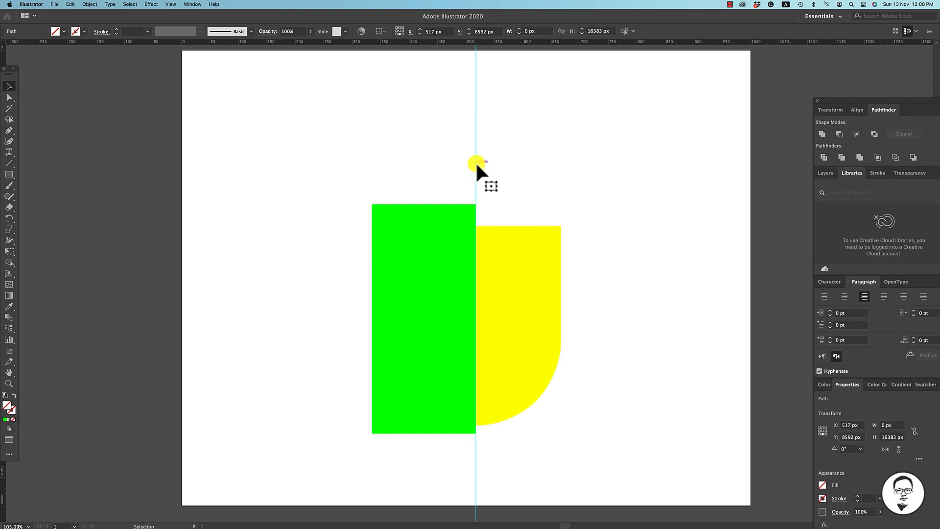
pyautogui.press('Delete')
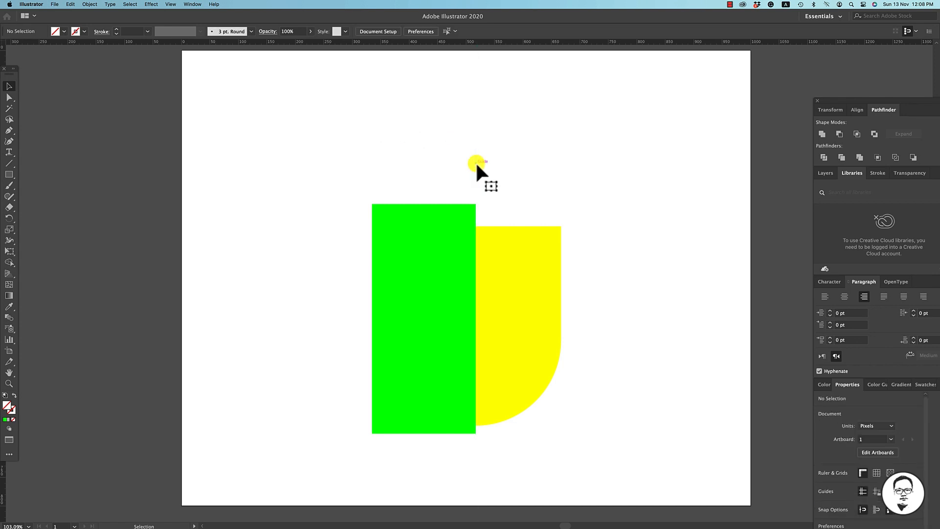
pyautogui.moveTo(317, 185); pyautogui.dragTo(616, 456)
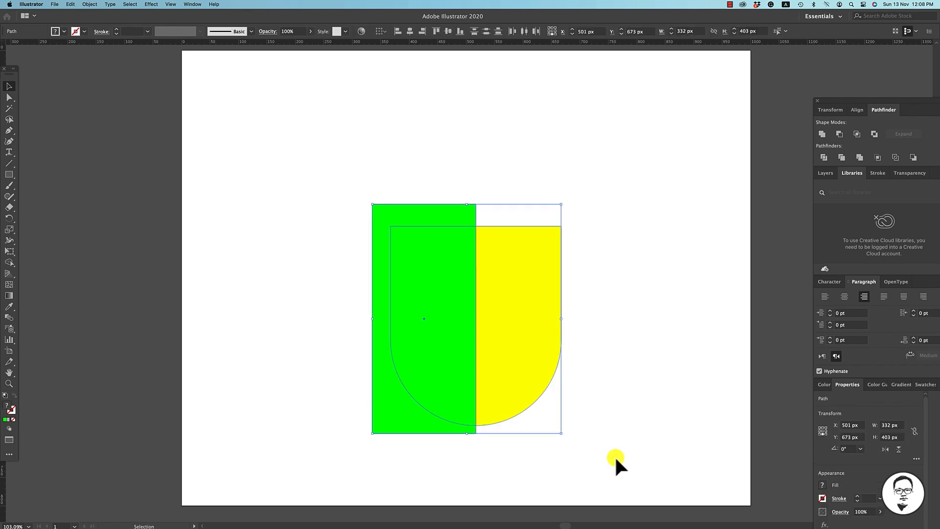
pyautogui.click(841, 134)
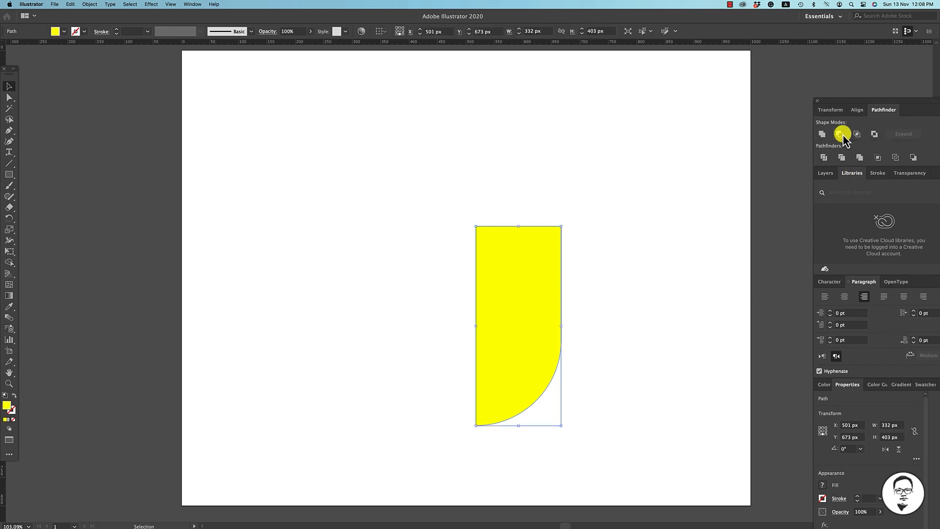
pyautogui.click(610, 291)
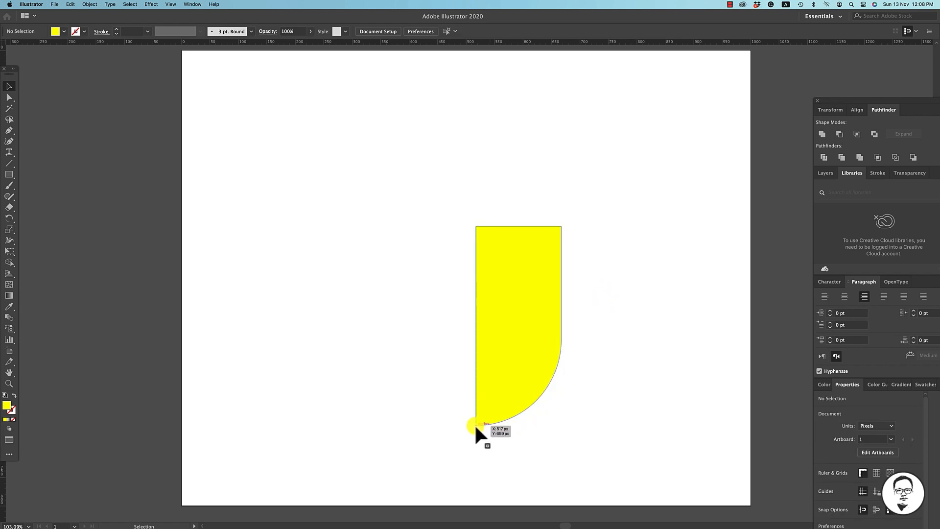
# Tilt the curve handle of the half shape's bottom-left anchor point slightly upward so the base forms a point
pyautogui.press('a')
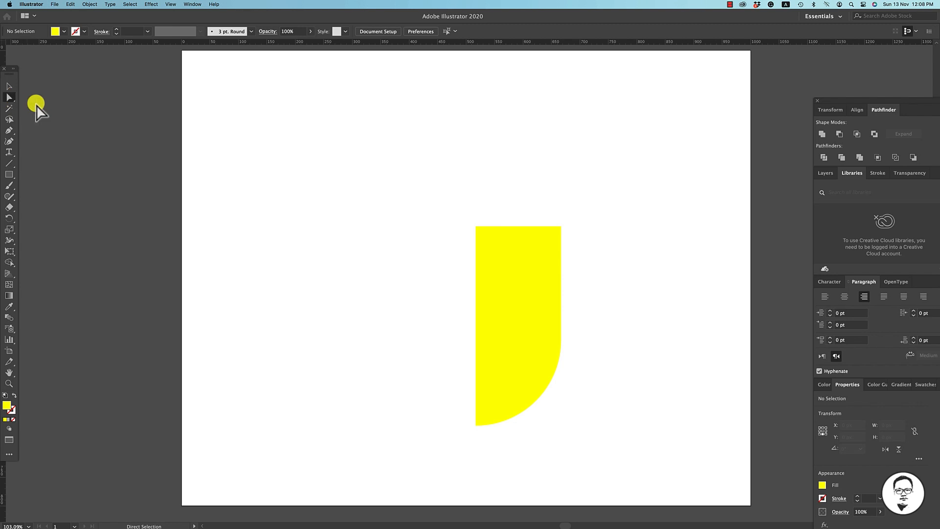
pyautogui.click(476, 426)
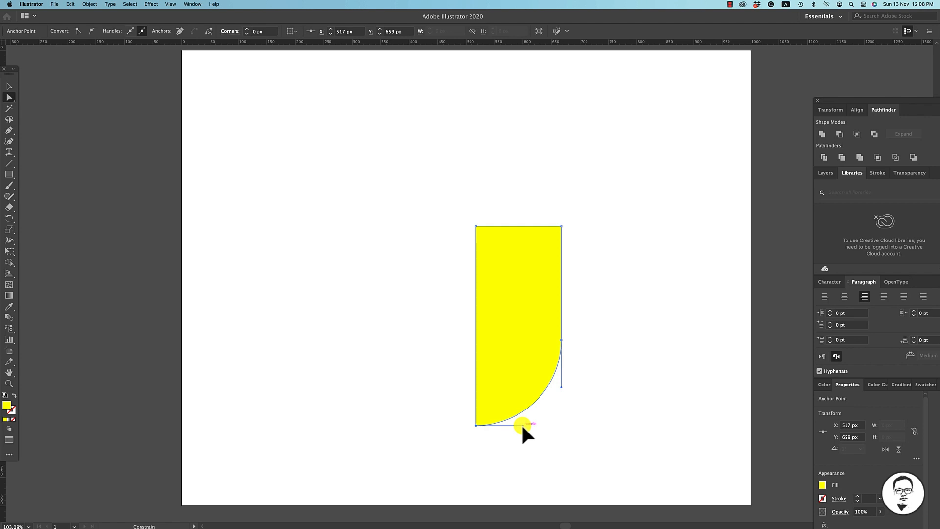
pyautogui.moveTo(521, 424); pyautogui.dragTo(522, 416)
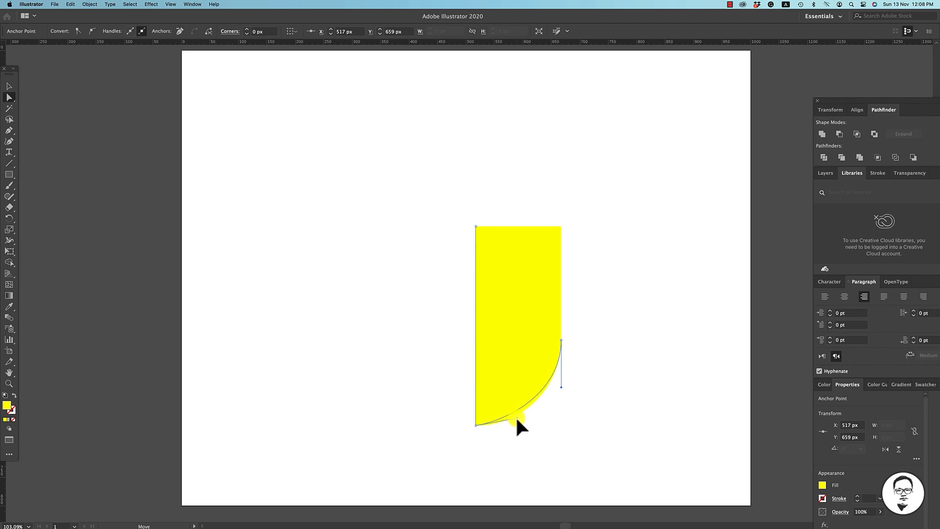
pyautogui.moveTo(516, 420); pyautogui.dragTo(517, 420)
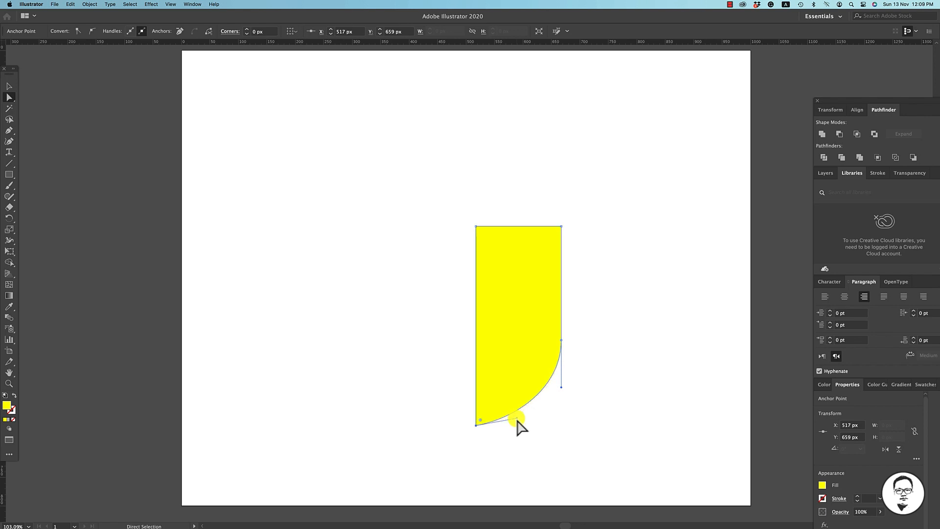
pyautogui.click(551, 428)
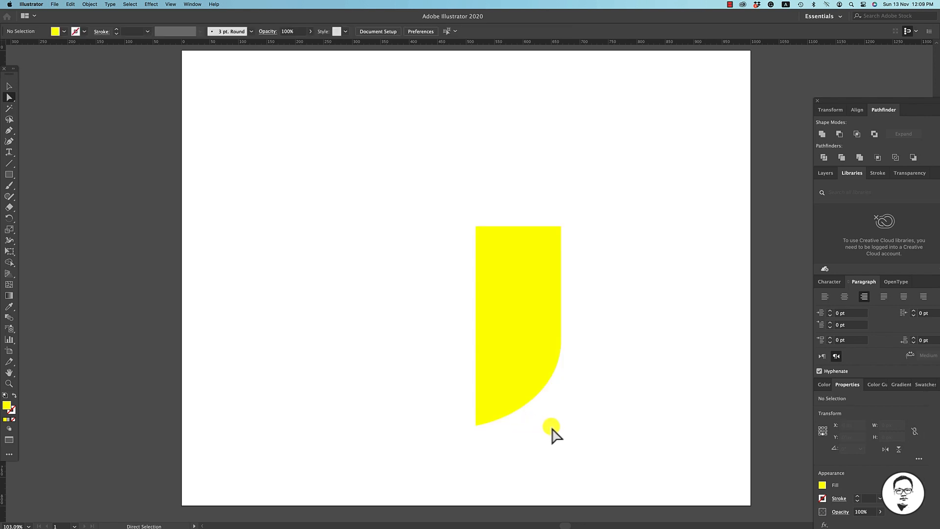
# Move the half shape's top-left anchor point slightly straight down so that the top edge slopes
pyautogui.click(503, 360)
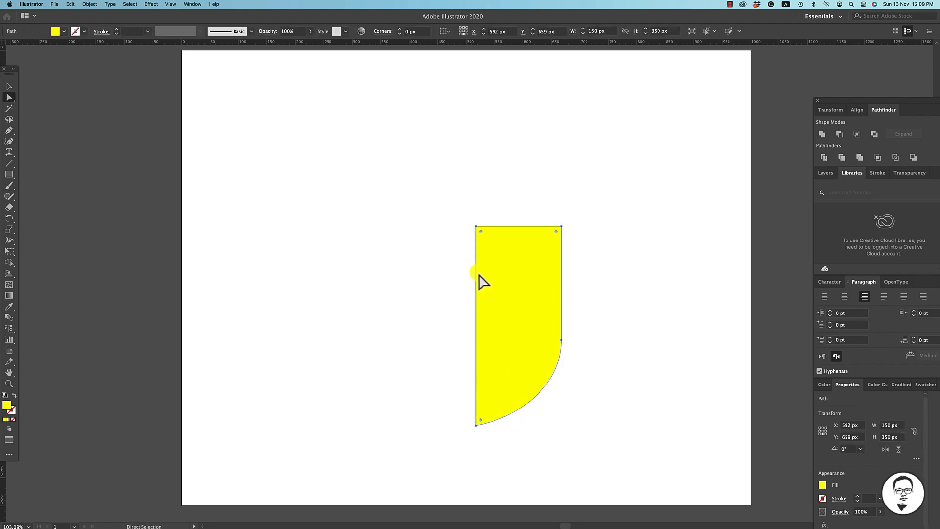
pyautogui.click(612, 230)
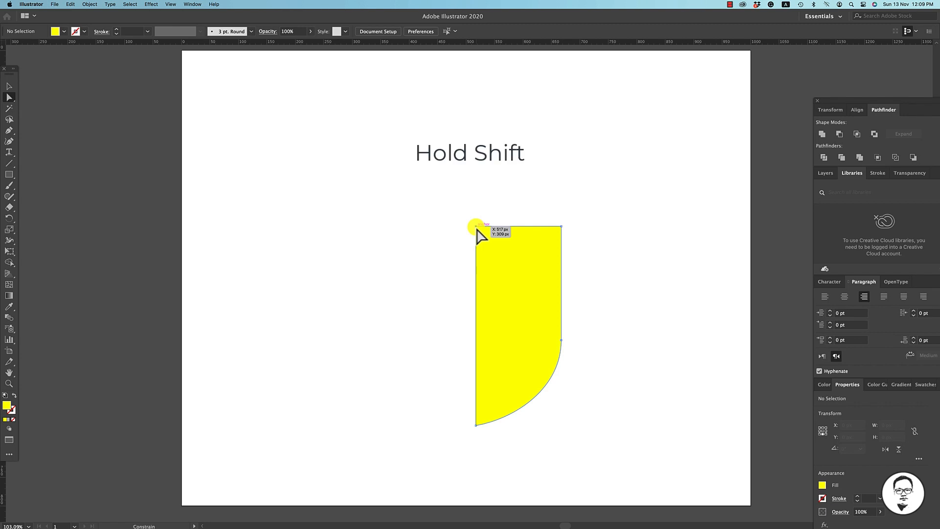
pyautogui.moveTo(477, 230); pyautogui.dragTo(478, 240)
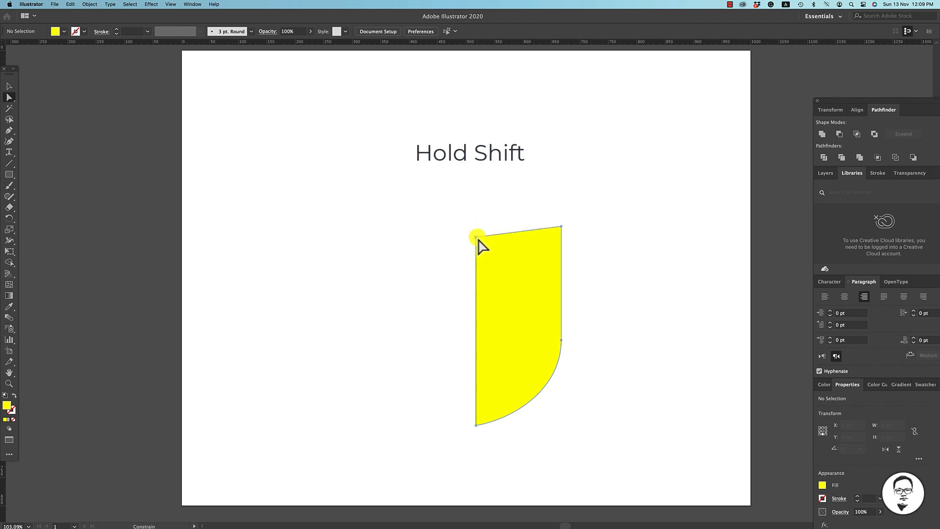
pyautogui.click(610, 272)
# Create a mirrored copy of the half shape with Reflect, using the vertical axis
pyautogui.click(535, 297)
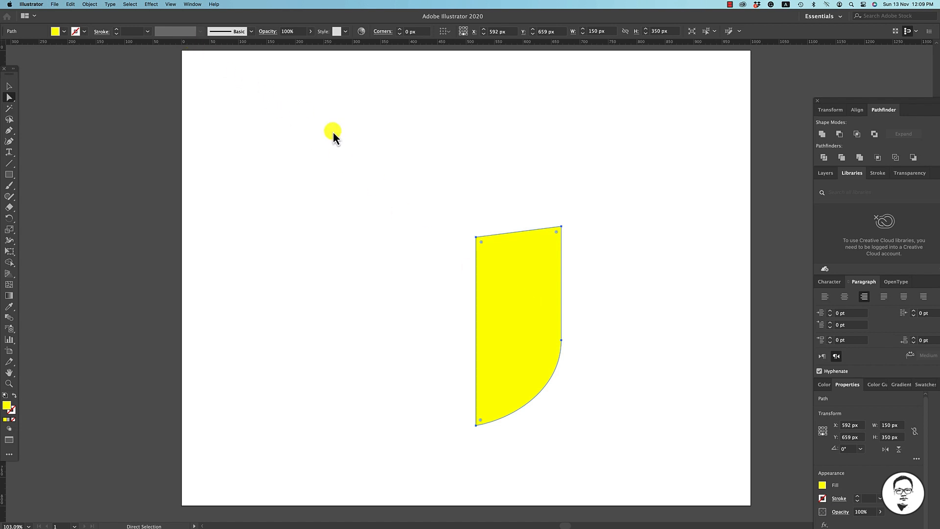
pyautogui.scroll(2, 333, 131)
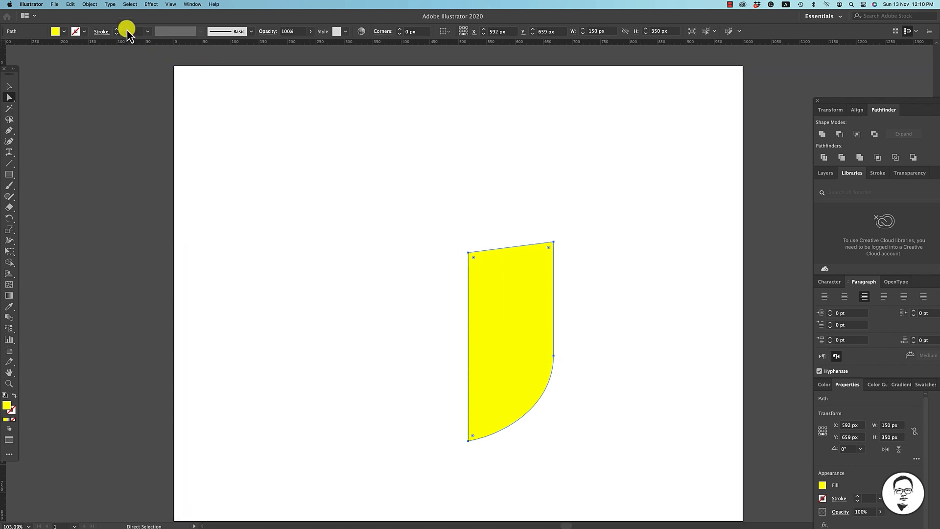
pyautogui.click(91, 4)
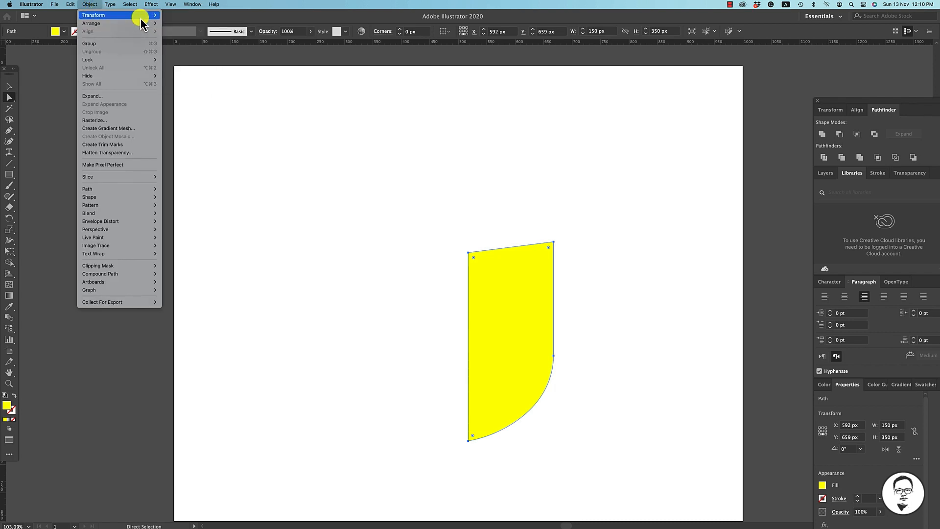
pyautogui.moveTo(140, 16)
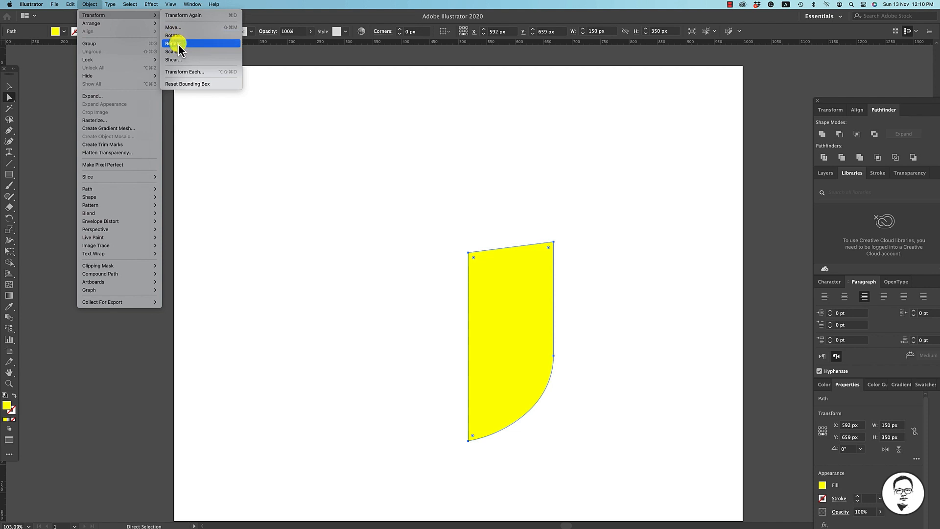
pyautogui.click(177, 44)
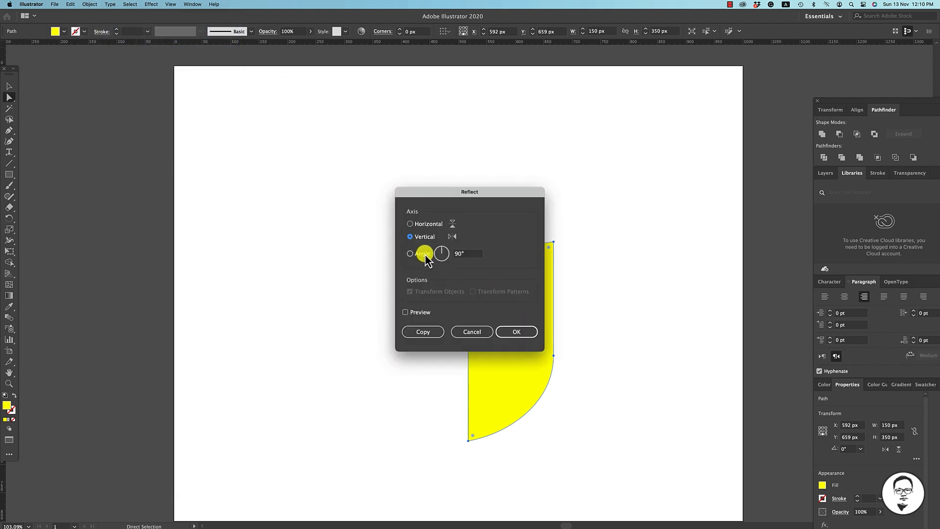
pyautogui.click(423, 332)
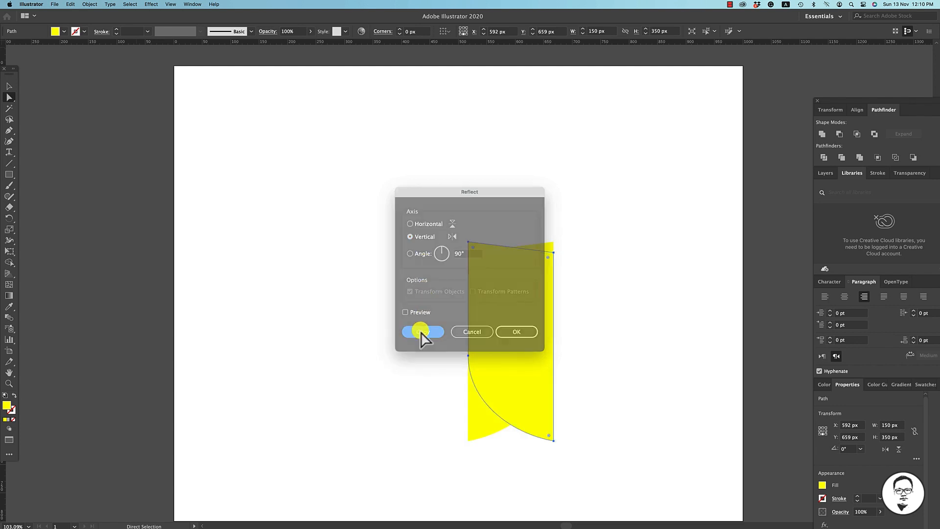
# Move the mirrored copy 150 px horizontally to the left so that its inner edge meets the original half
pyautogui.click(613, 279)
pyautogui.moveTo(537, 289); pyautogui.dragTo(452, 289)
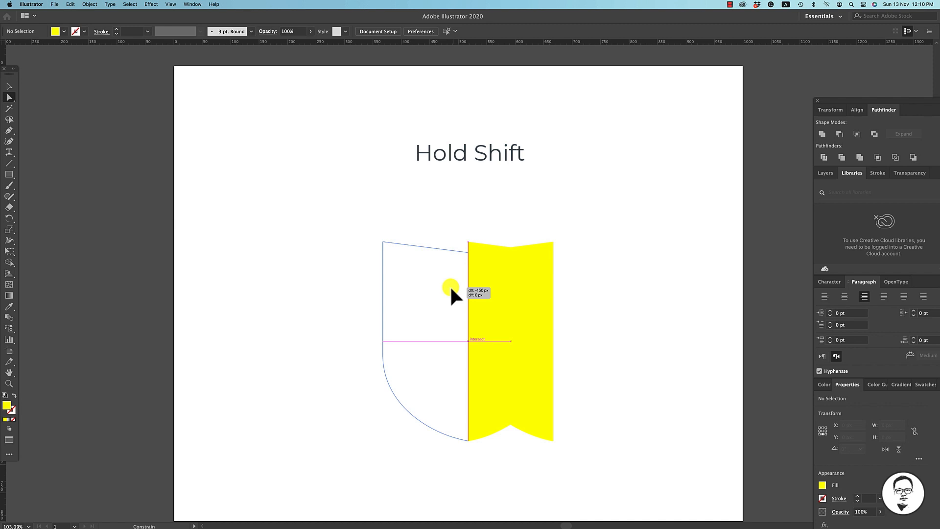
pyautogui.moveTo(451, 289); pyautogui.dragTo(451, 289)
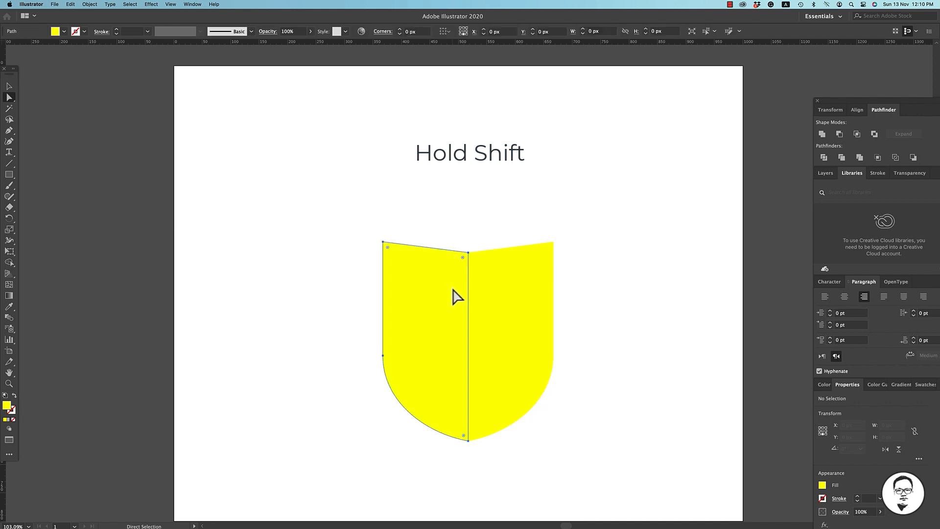
pyautogui.click(596, 293)
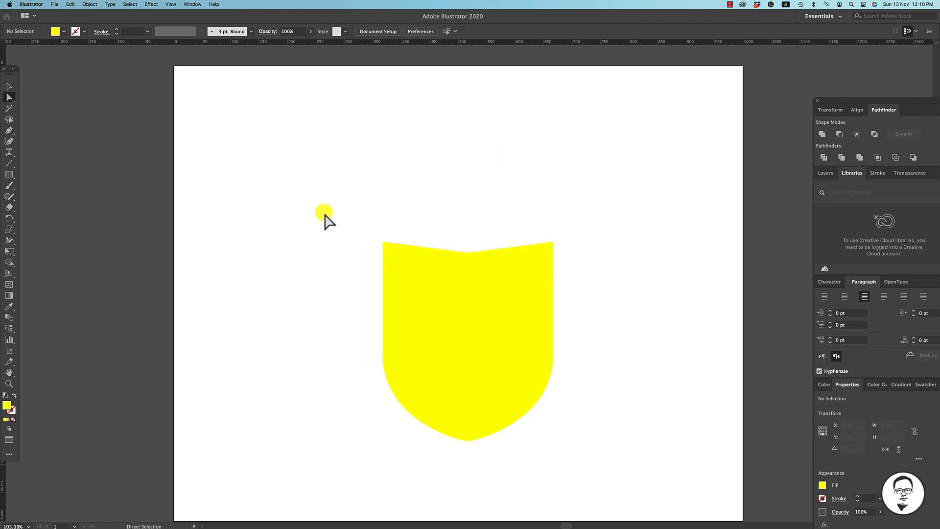
# Unite the two shield halves into one shape with Pathfinder, and select the merged shape
pyautogui.moveTo(328, 216); pyautogui.dragTo(602, 448)
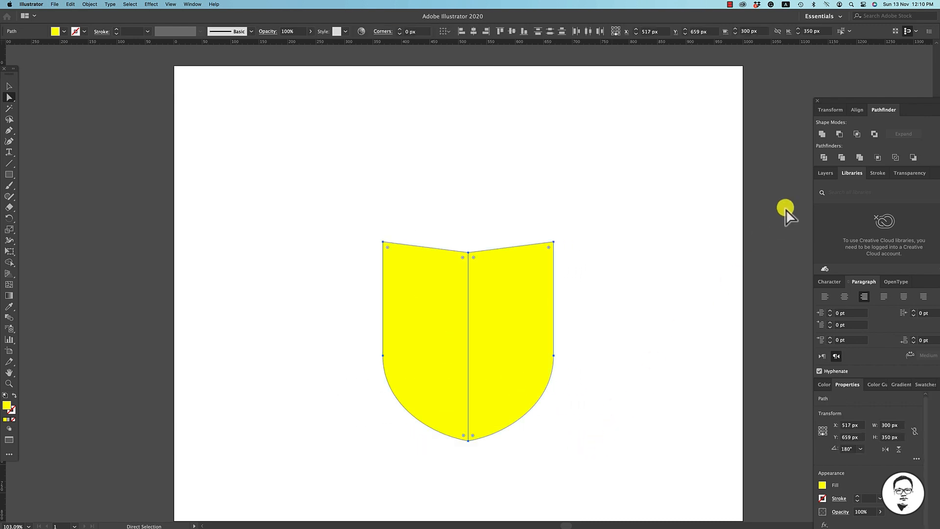
pyautogui.click(823, 134)
pyautogui.click(636, 273)
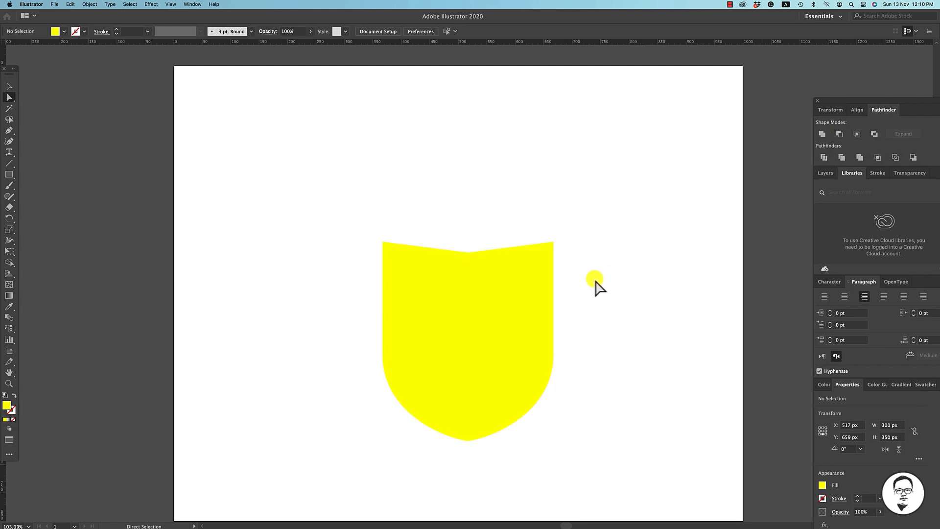
pyautogui.click(521, 311)
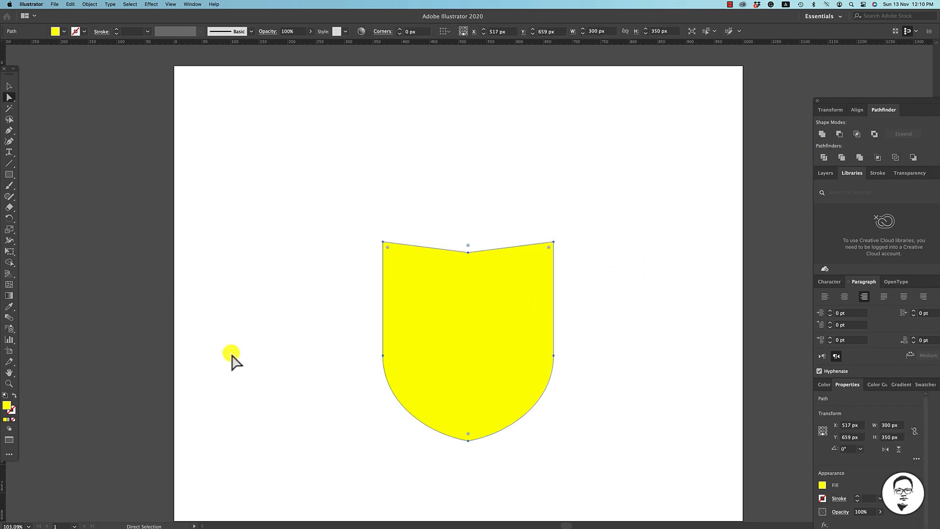
# Remove the shield's yellow fill, give it a black stroke, and deselect it
pyautogui.click(13, 421)
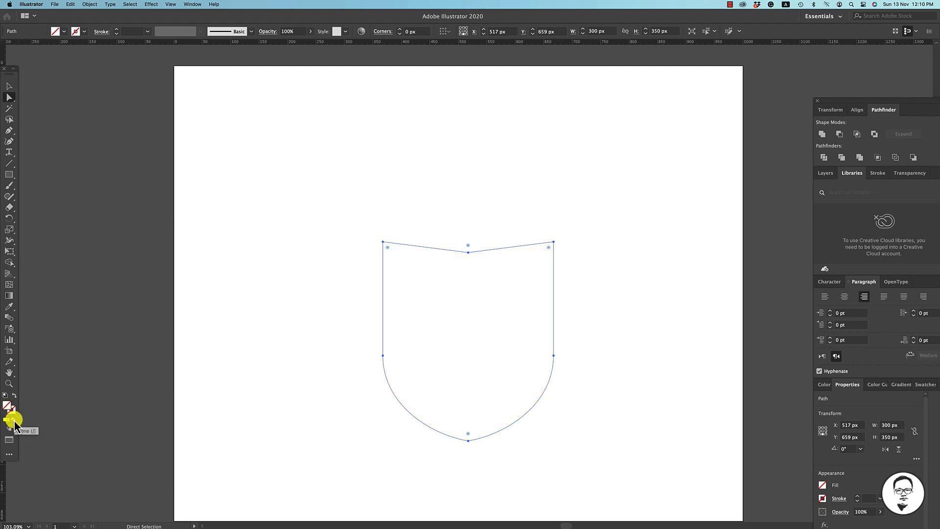
pyautogui.click(85, 32)
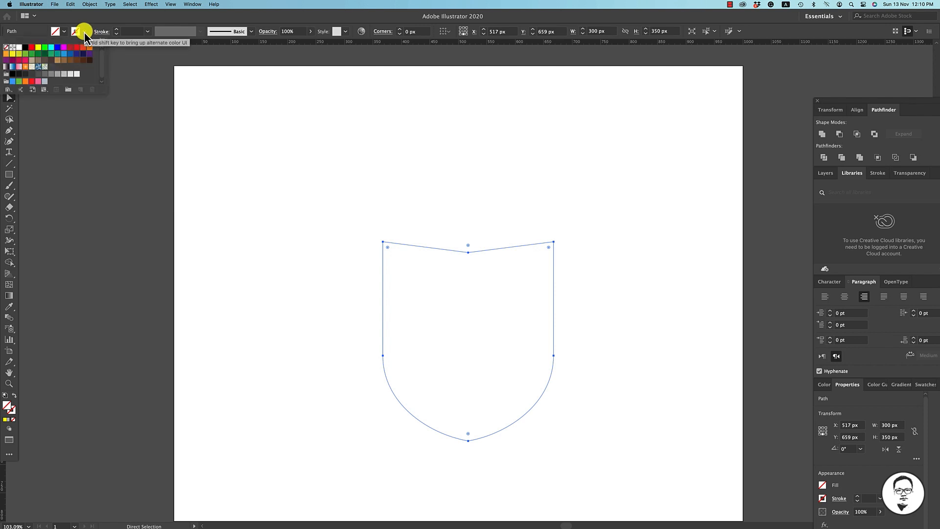
pyautogui.click(26, 48)
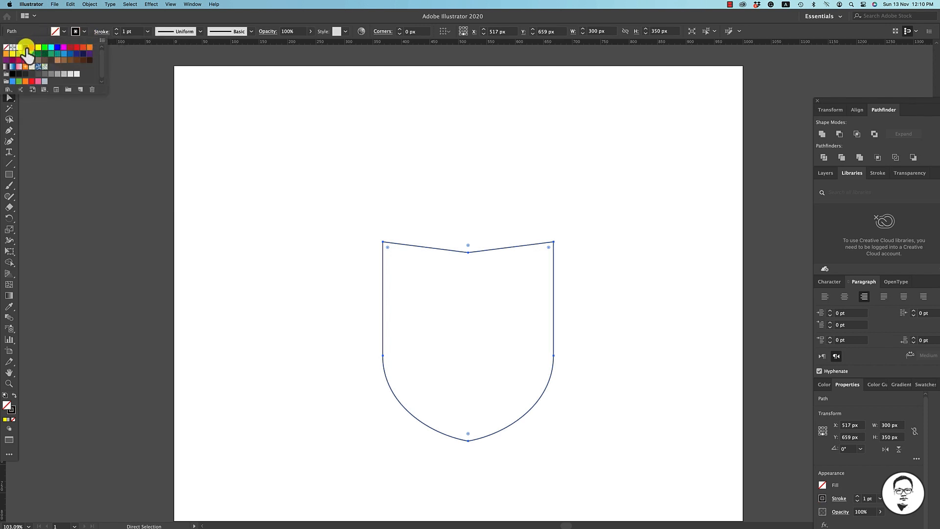
pyautogui.click(407, 174)
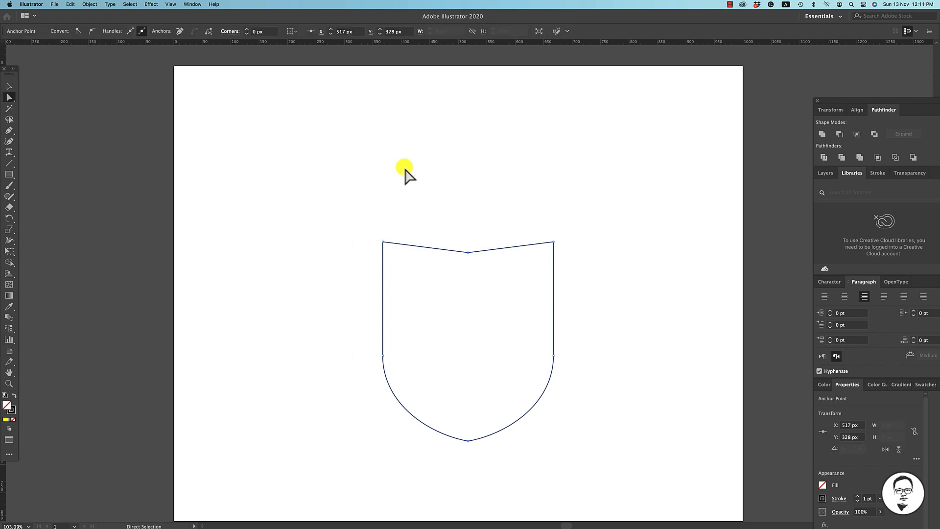
pyautogui.click(406, 174)
# Select the whole shield outline and set its stroke weight to 40 pt
pyautogui.click(10, 88)
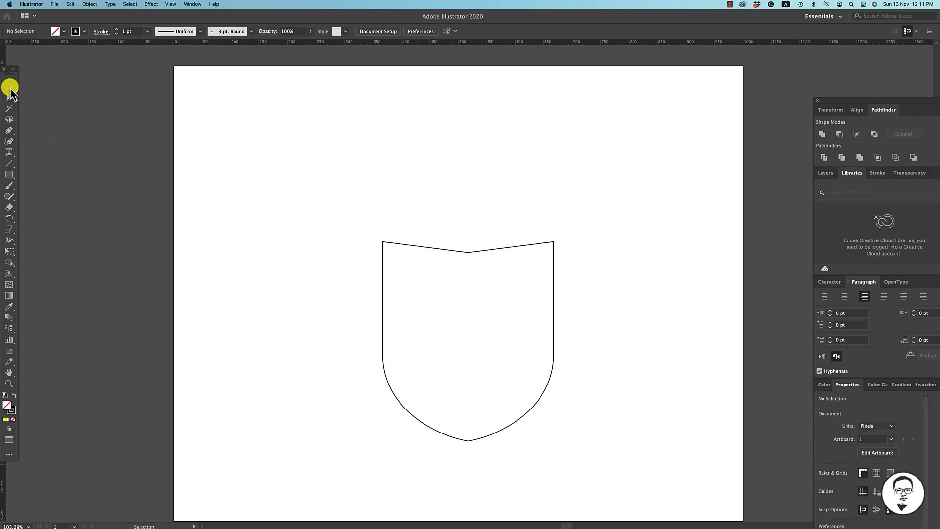
pyautogui.click(392, 242)
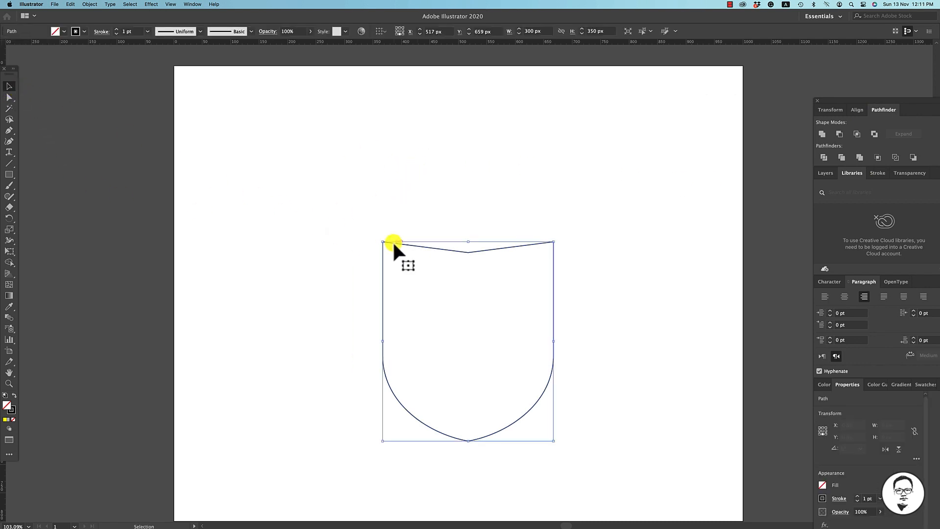
pyautogui.click(142, 33)
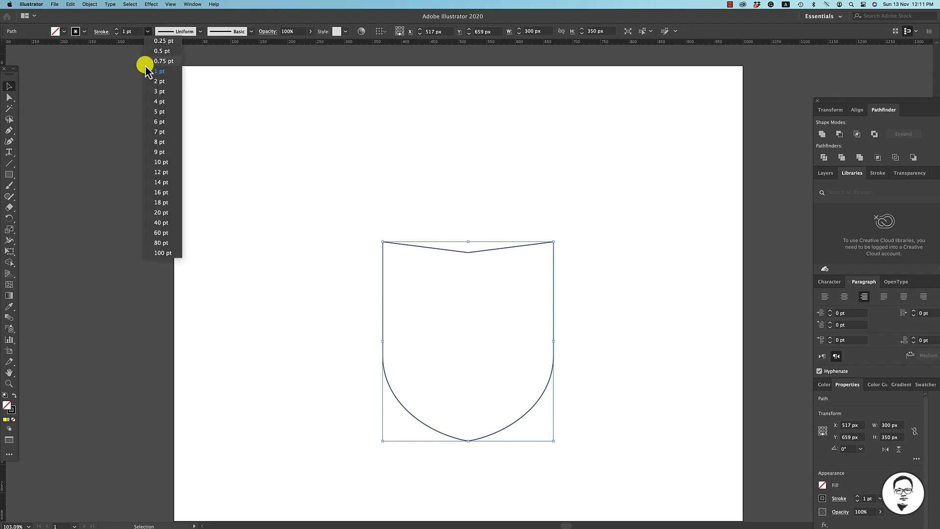
pyautogui.click(163, 223)
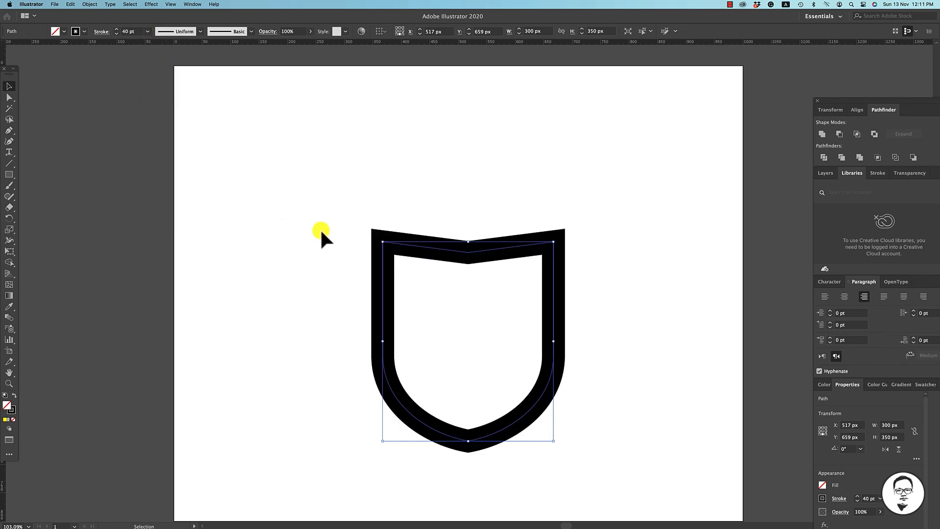
# Expand the shield's fill and stroke, then place a copy of the resulting frame about 290 px horizontally to the left and deselect
pyautogui.click(91, 4)
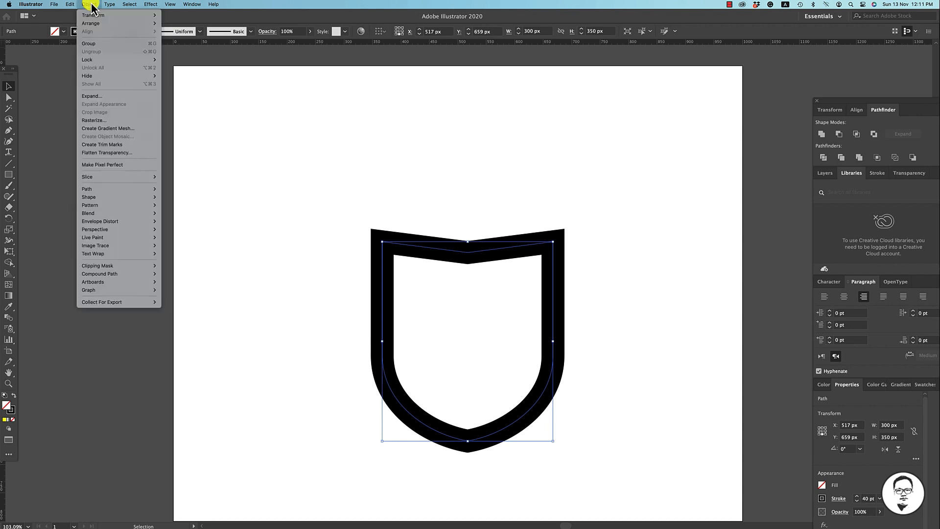
pyautogui.click(99, 97)
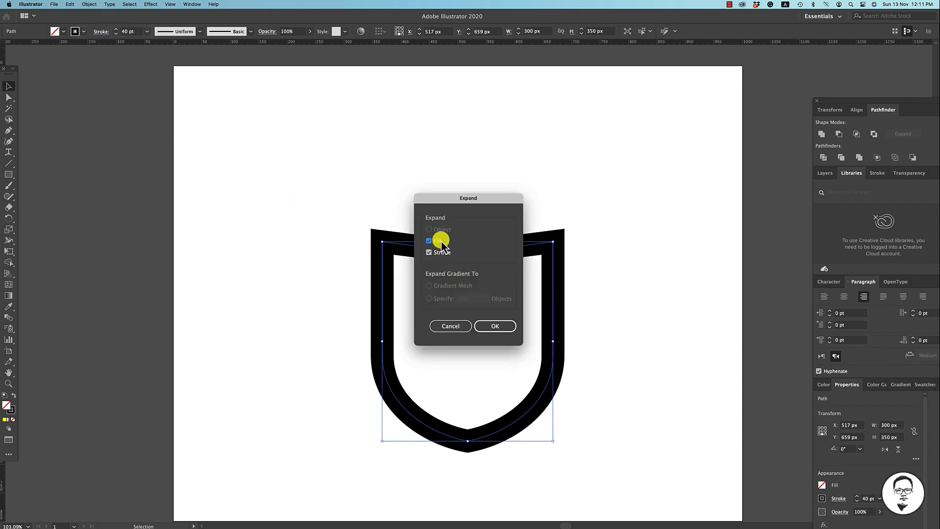
pyautogui.click(501, 330)
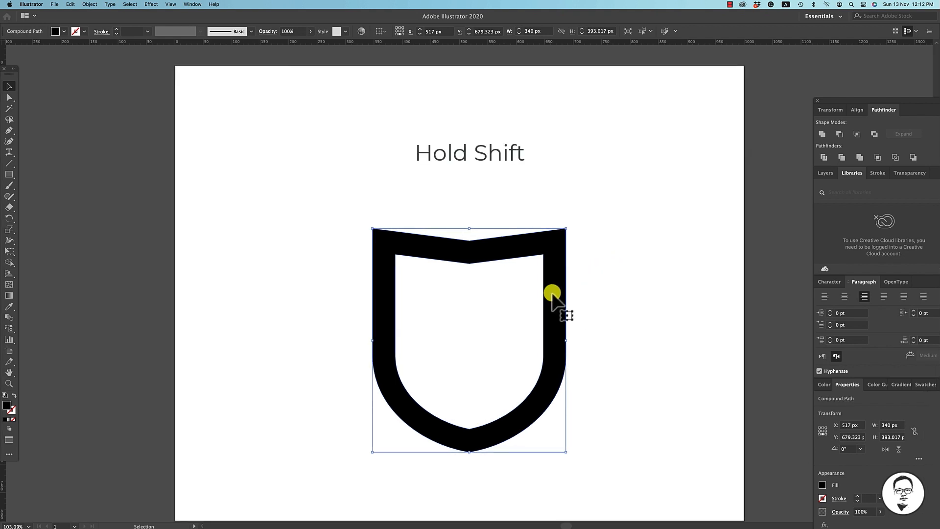
pyautogui.moveTo(553, 294); pyautogui.dragTo(389, 294)
pyautogui.click(633, 256)
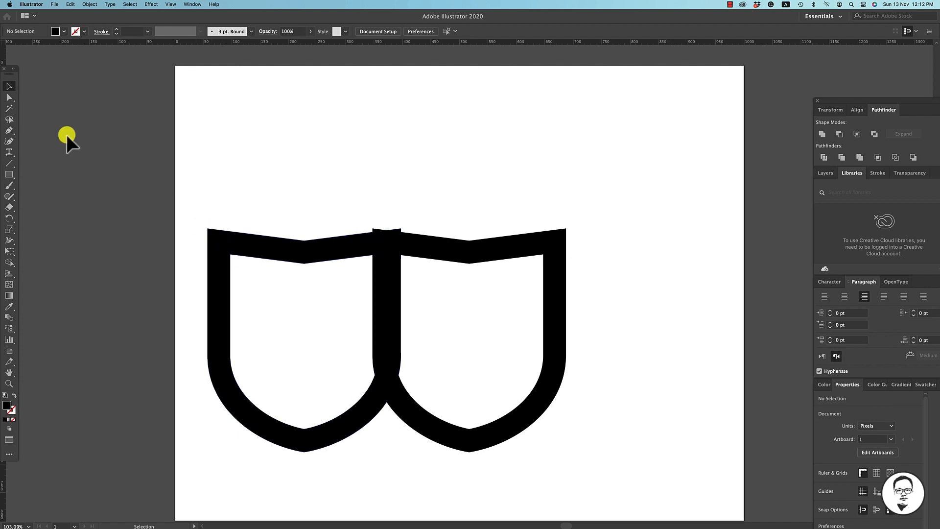
# Delete all anchor points of the left copy's outer contour with Direct Selection, leaving only the inner shield shape
pyautogui.click(11, 98)
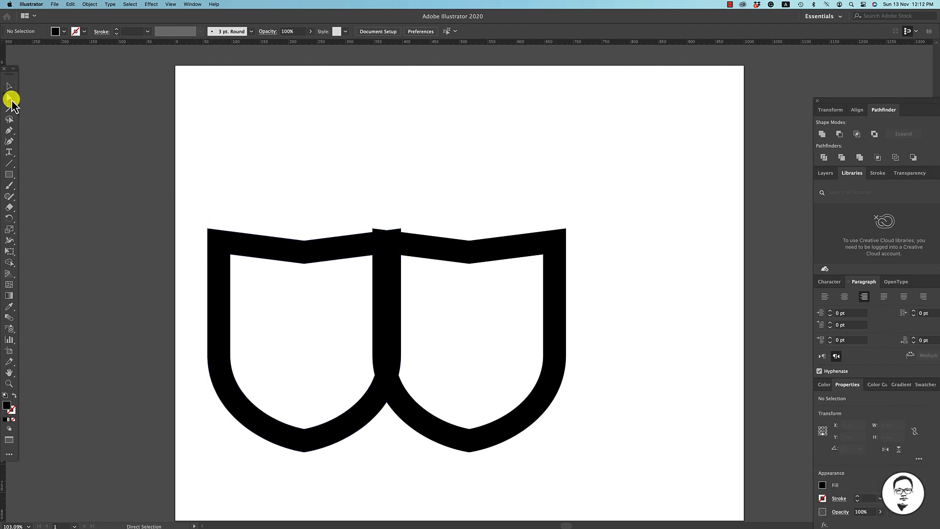
pyautogui.click(208, 230)
pyautogui.press('Delete')
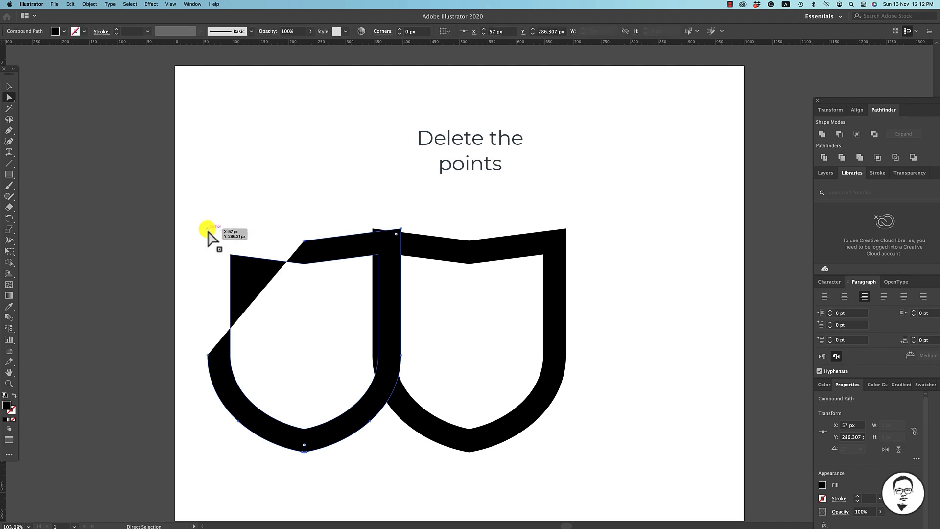
pyautogui.click(305, 242)
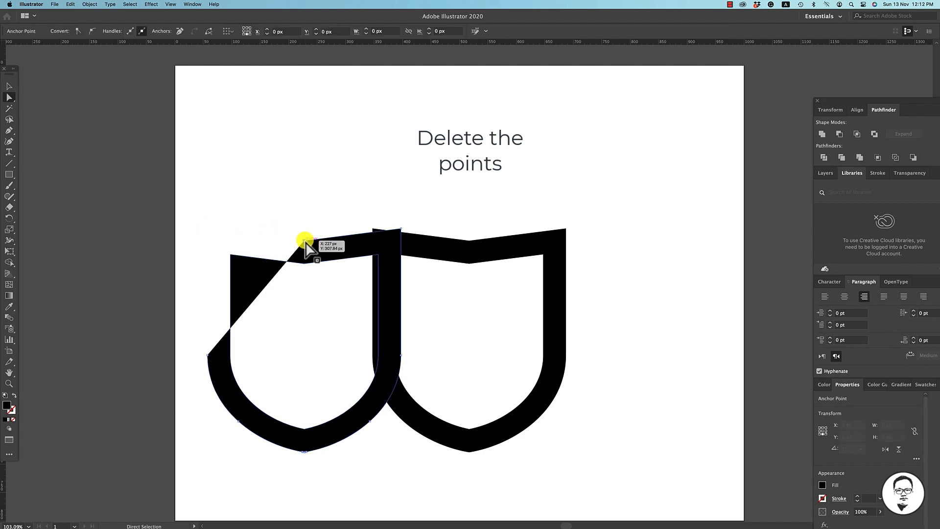
pyautogui.press('Delete')
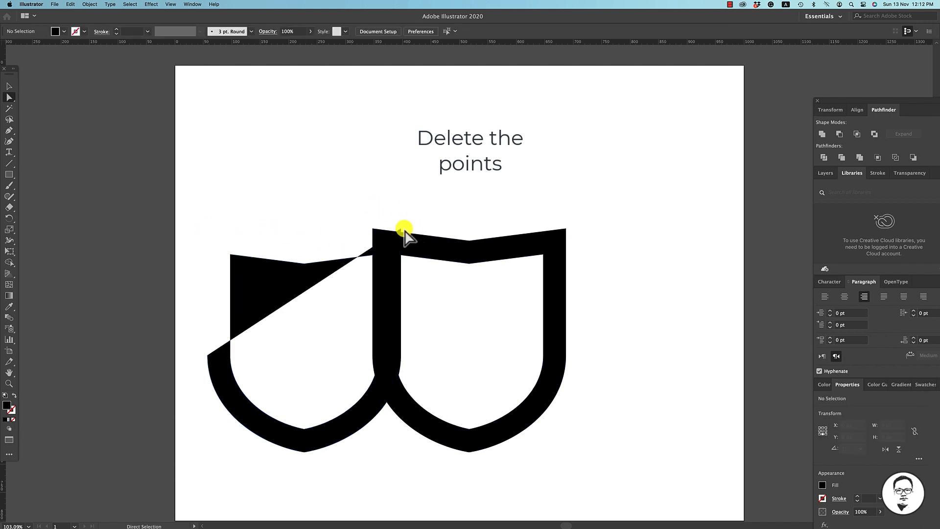
pyautogui.click(402, 229)
pyautogui.press('Delete')
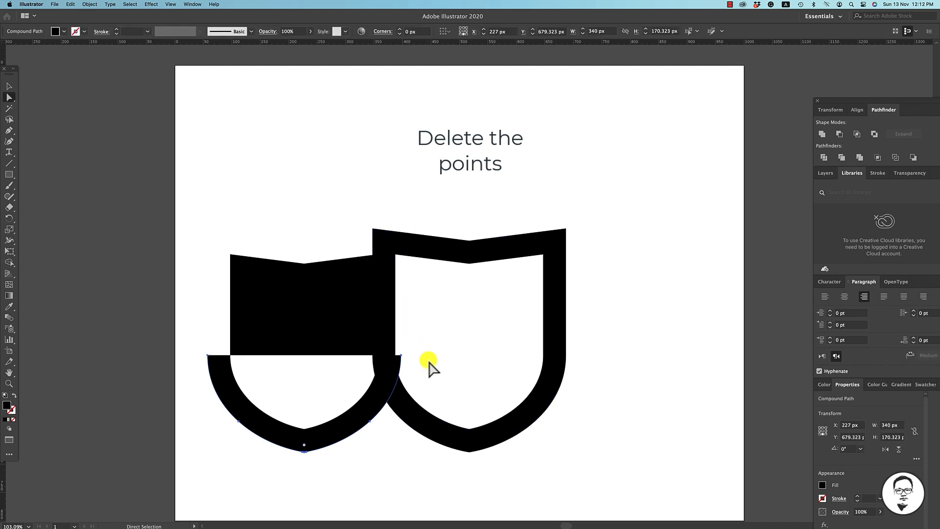
pyautogui.click(401, 361)
pyautogui.press('Delete')
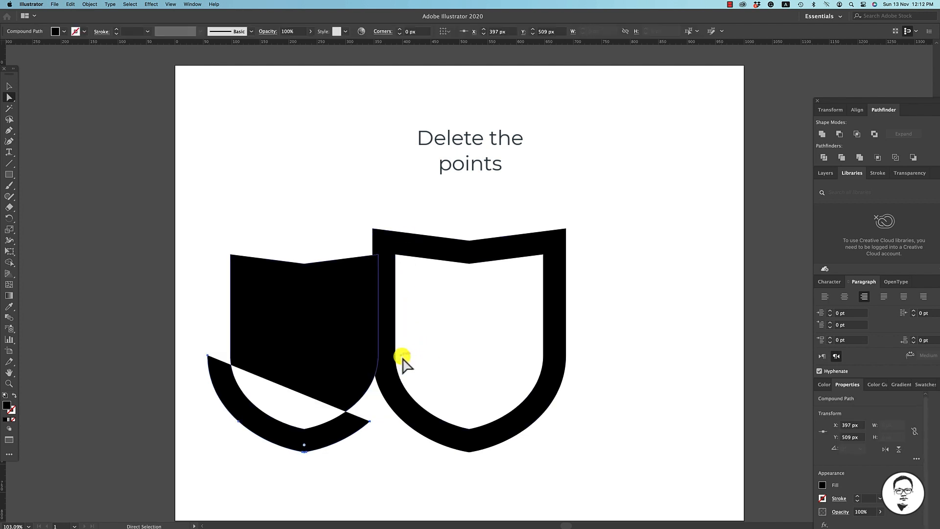
pyautogui.click(371, 421)
pyautogui.press('Delete')
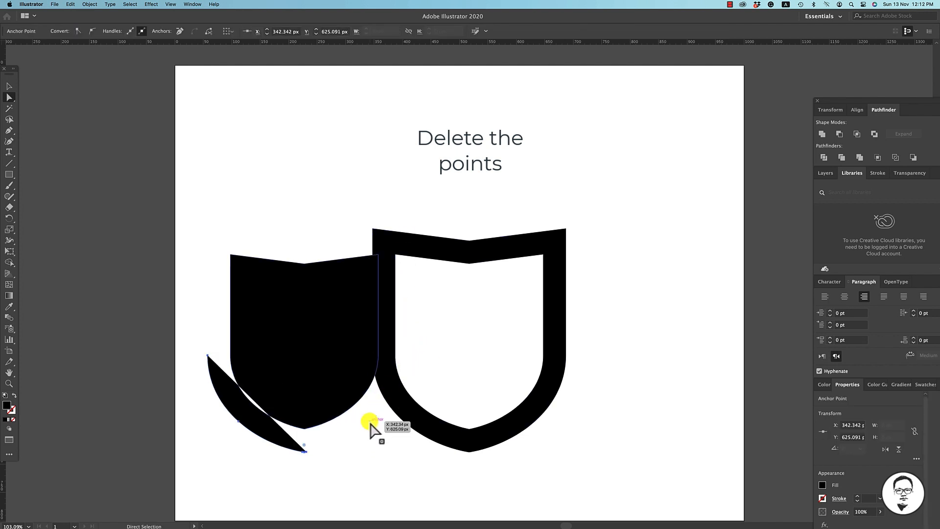
pyautogui.moveTo(325, 450); pyautogui.dragTo(226, 417)
pyautogui.press('Delete')
pyautogui.press('Delete')
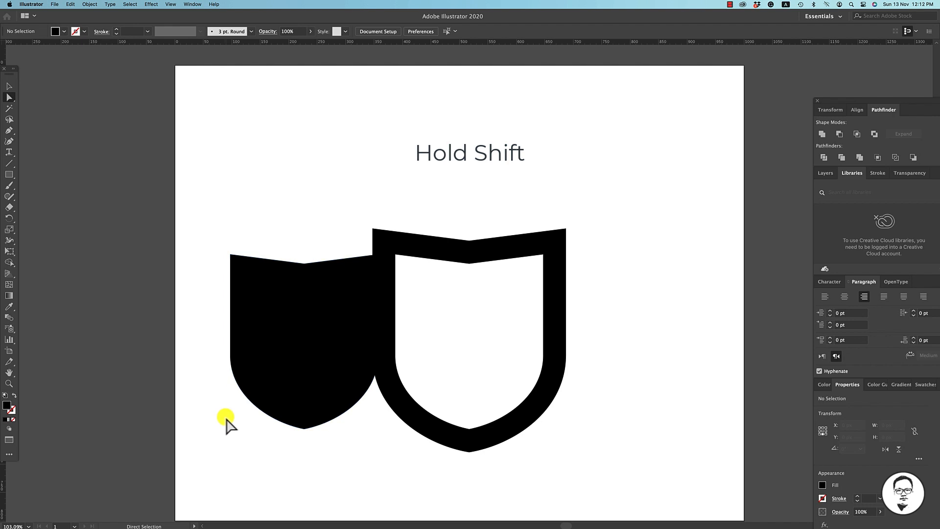
# Move the solid inner shield about 290 px horizontally to the right so that it fits exactly inside the frame
pyautogui.press('v')
pyautogui.moveTo(286, 333); pyautogui.dragTo(446, 346)
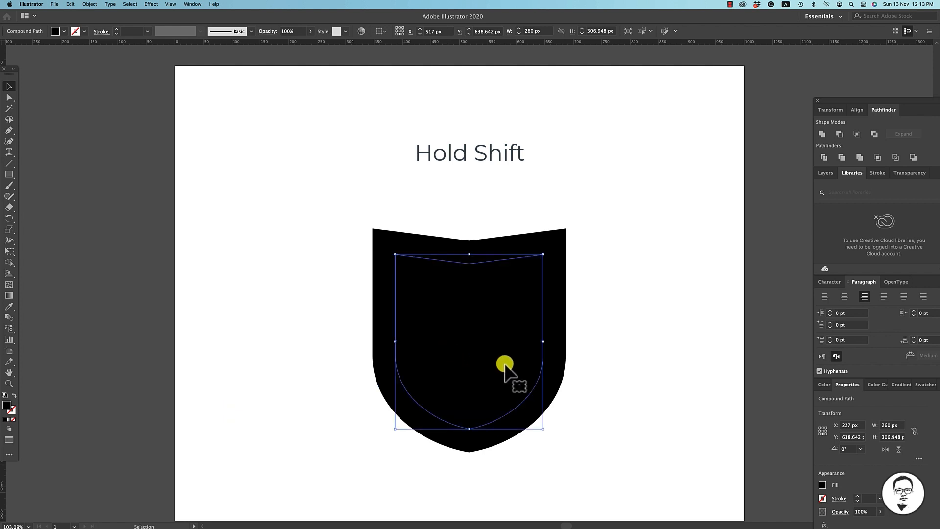
pyautogui.scroll(1, 580, 368)
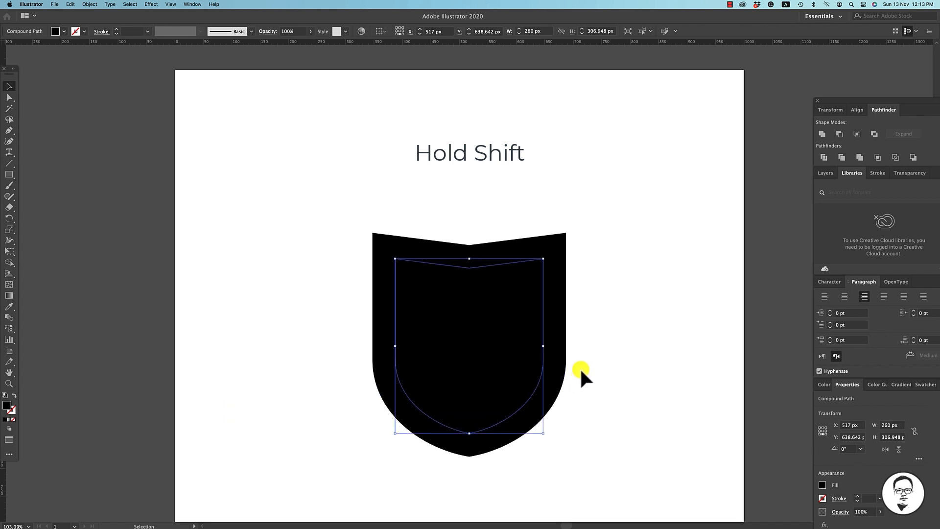
# Fill the inner shield with a dark gray swatch after trying a light gray one
pyautogui.click(63, 30)
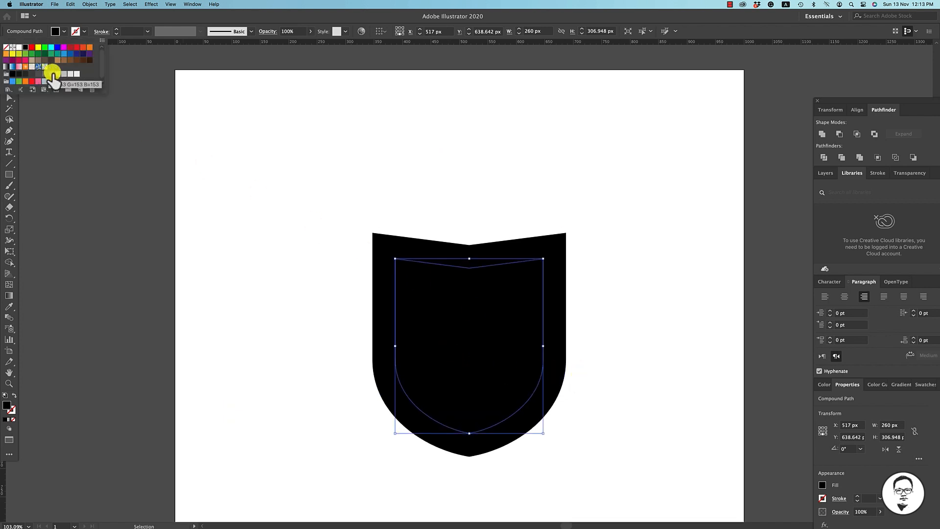
pyautogui.click(77, 74)
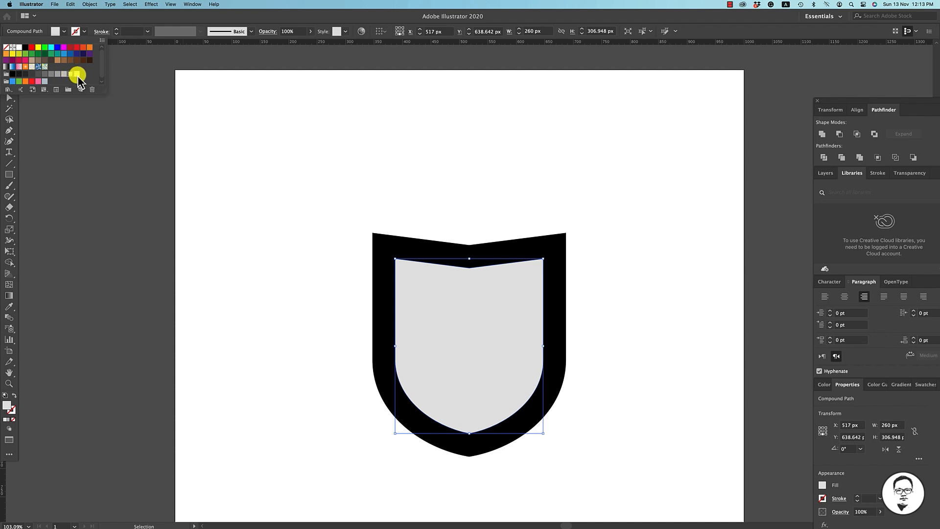
pyautogui.click(45, 74)
# Select the outer shield frame and fill it with the white-to-black gradient swatch
pyautogui.click(549, 251)
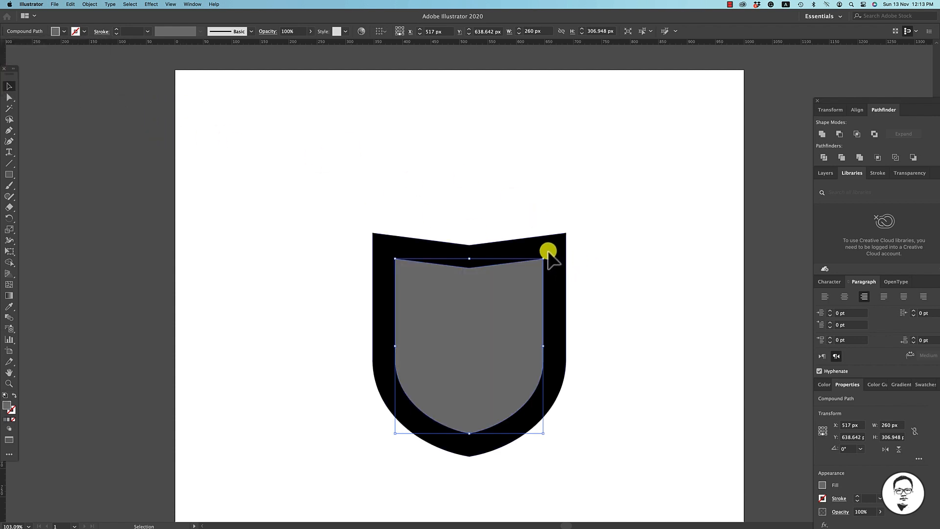
pyautogui.click(551, 253)
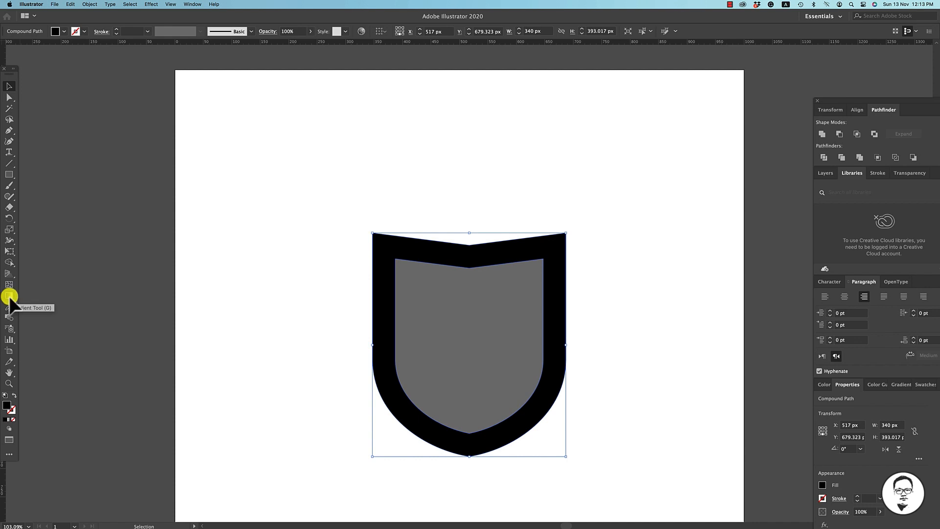
pyautogui.click(198, 5)
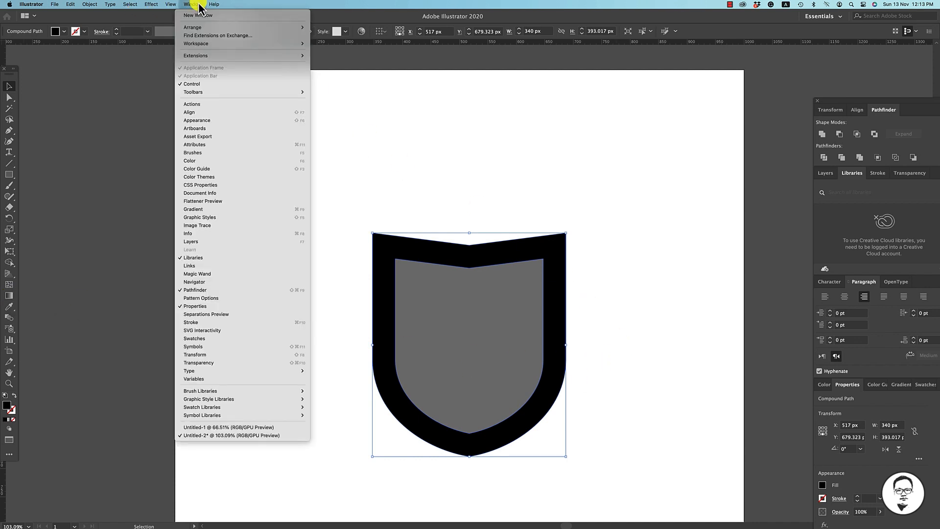
pyautogui.click(199, 338)
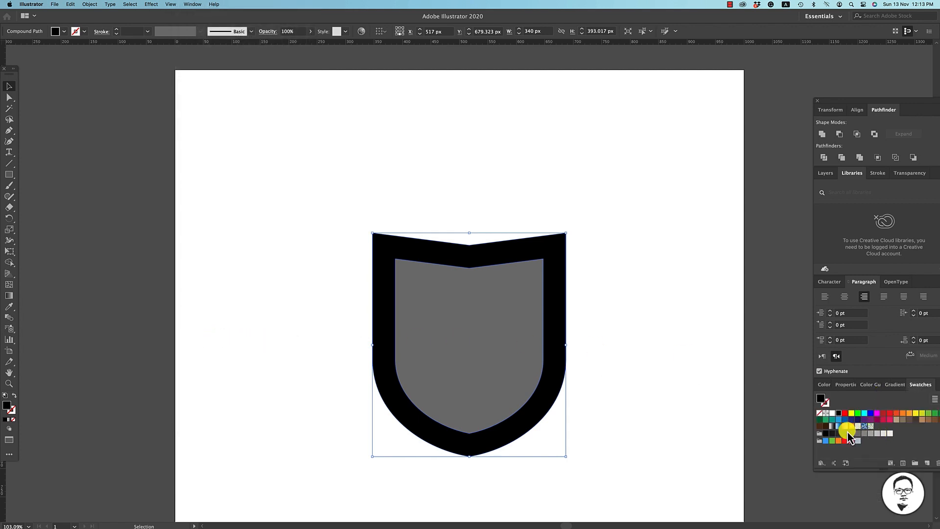
pyautogui.click(833, 431)
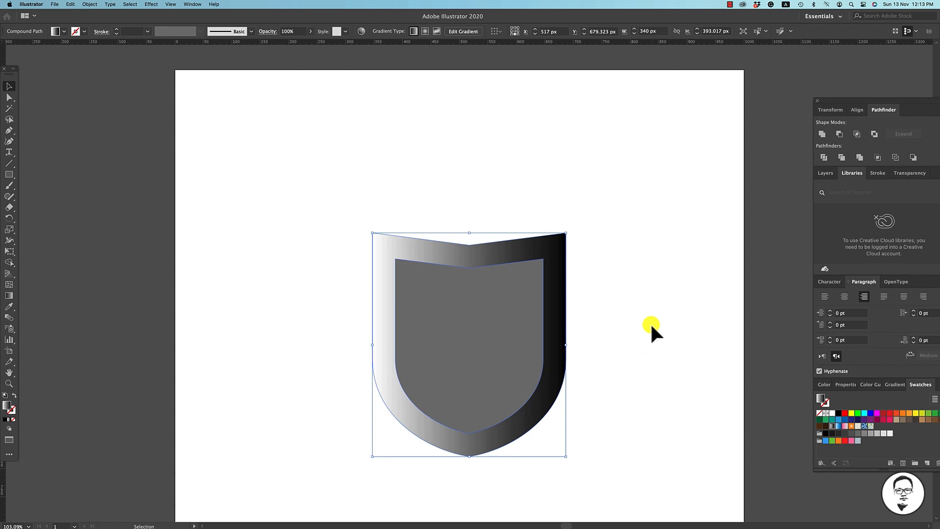
# Add two intermediate stops to the frame's gradient and recolor the one at 60.69% with a lighter gray swatch
pyautogui.scroll(-1, 652, 327)
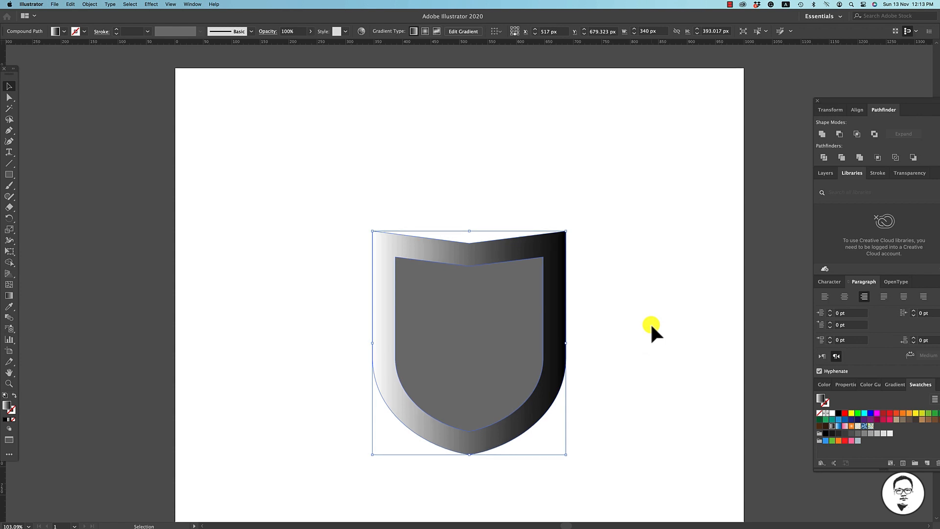
pyautogui.click(895, 386)
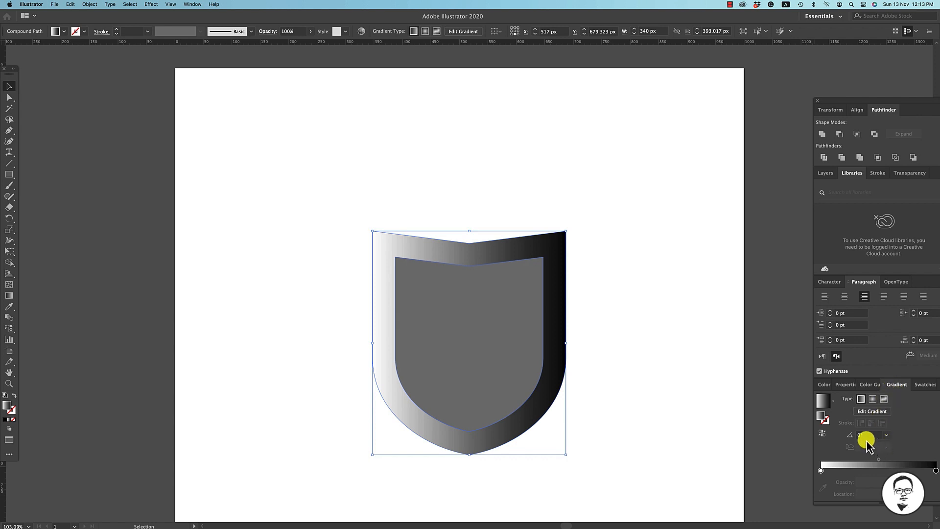
pyautogui.click(856, 470)
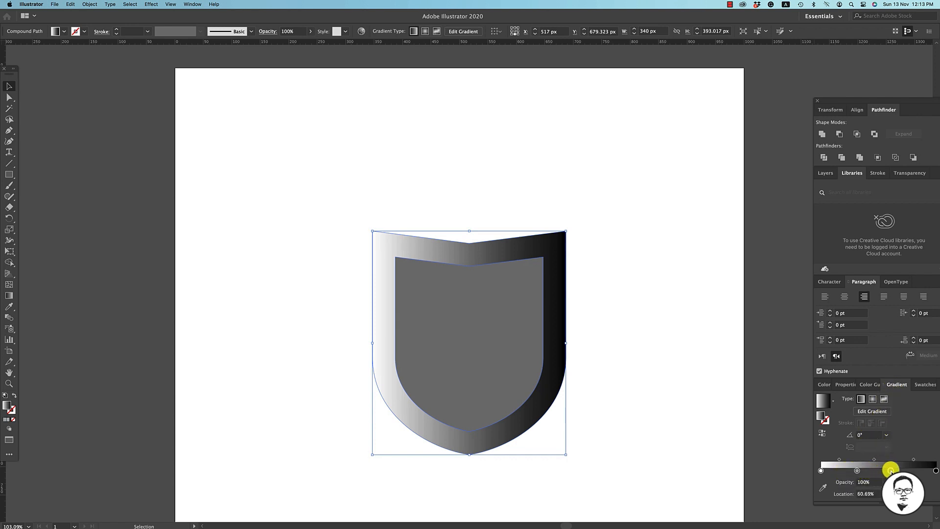
pyautogui.doubleClick(890, 470)
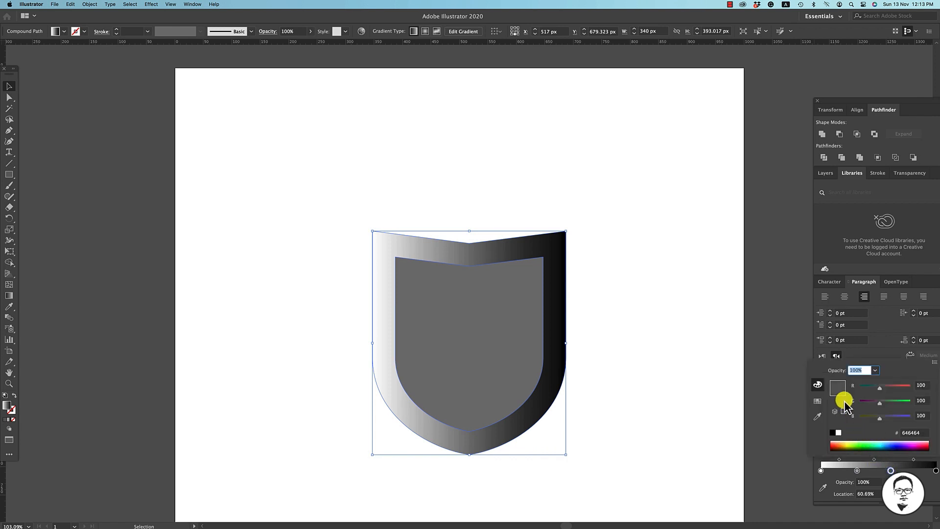
pyautogui.click(825, 404)
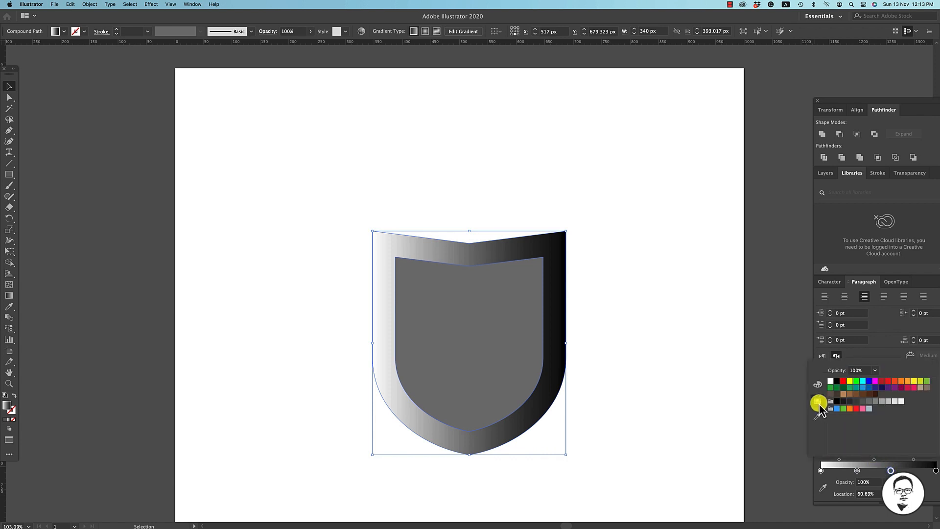
pyautogui.click(883, 402)
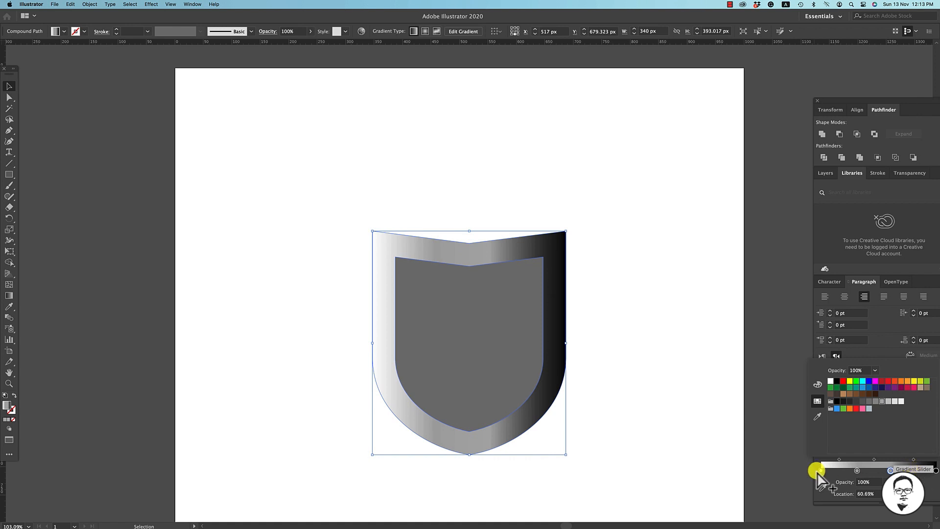
# Add a dark gray (R=102 G=102 B=102) stop at 12.72% and a white stop at 84.01% to the frame's gradient
pyautogui.doubleClick(835, 471)
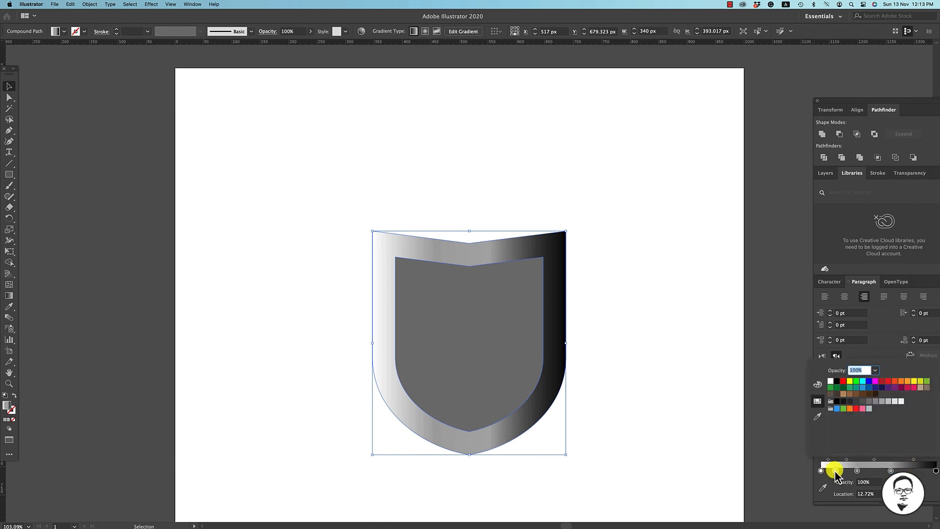
pyautogui.click(863, 402)
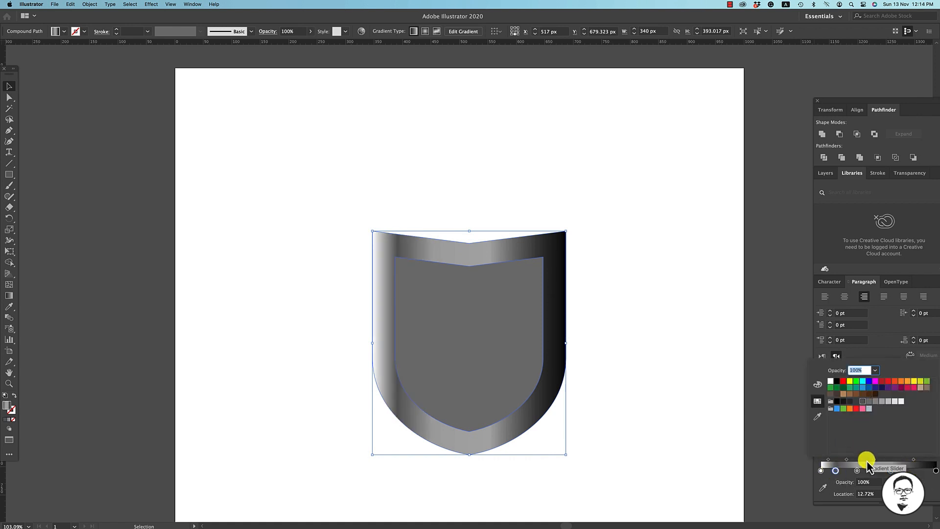
pyautogui.doubleClick(918, 471)
pyautogui.click(831, 382)
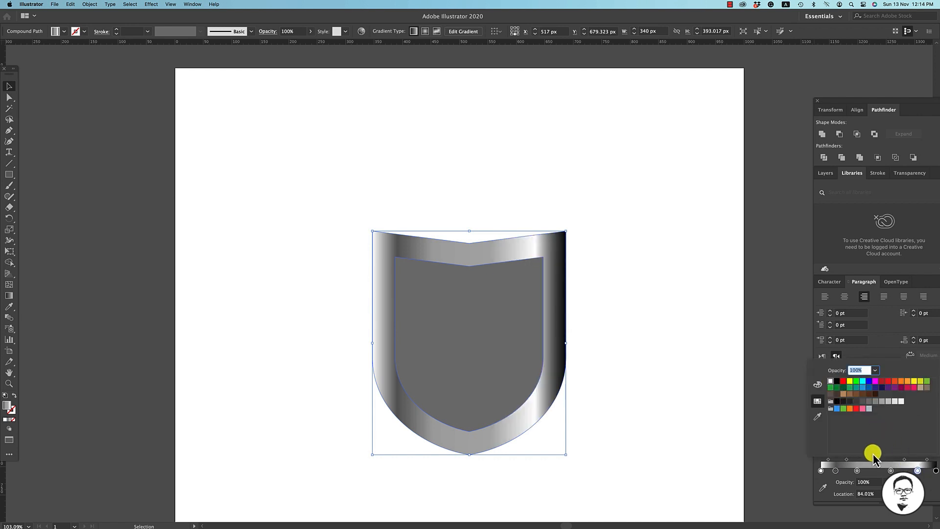
# Recolor the frame gradient's stop at 31.45% with the white swatch
pyautogui.click(857, 470)
pyautogui.doubleClick(858, 471)
pyautogui.click(831, 382)
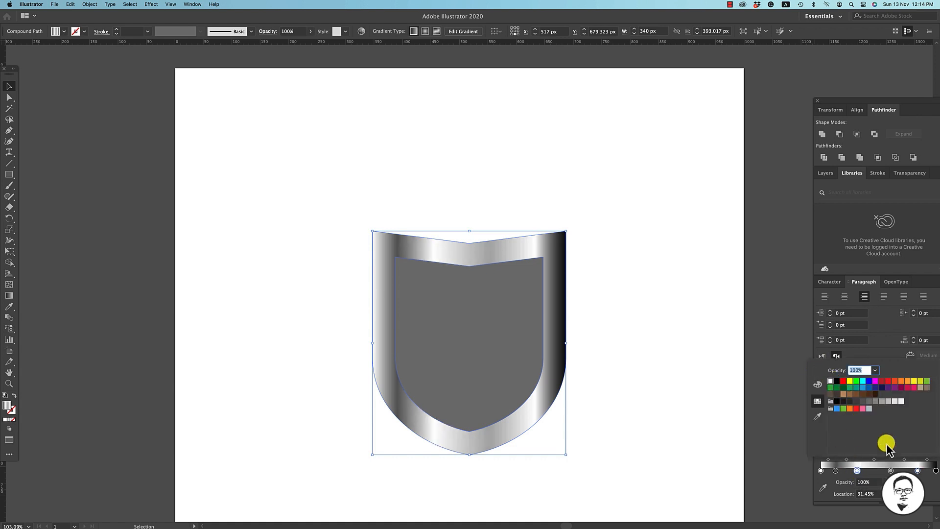
# Recolor both end stops of the frame's gradient, at 100% and 0%, with the same very dark gray swatch
pyautogui.click(936, 472)
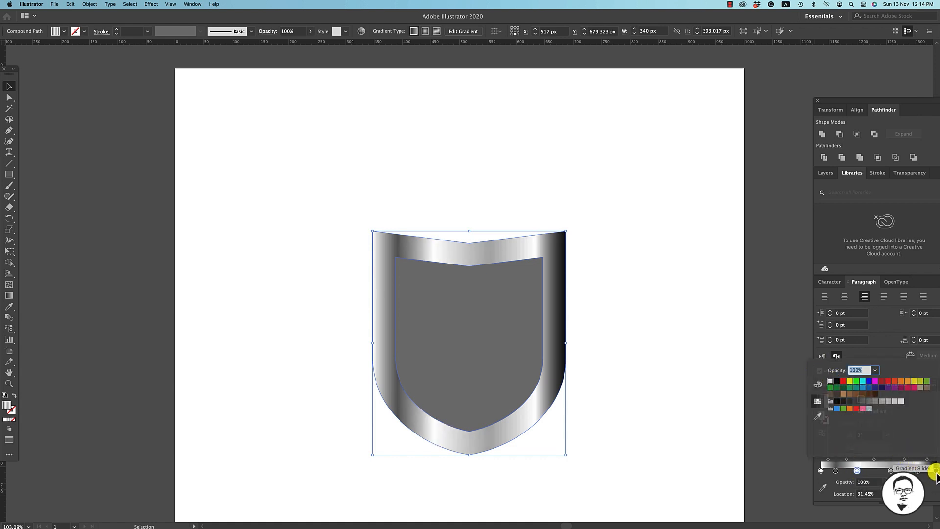
pyautogui.click(843, 402)
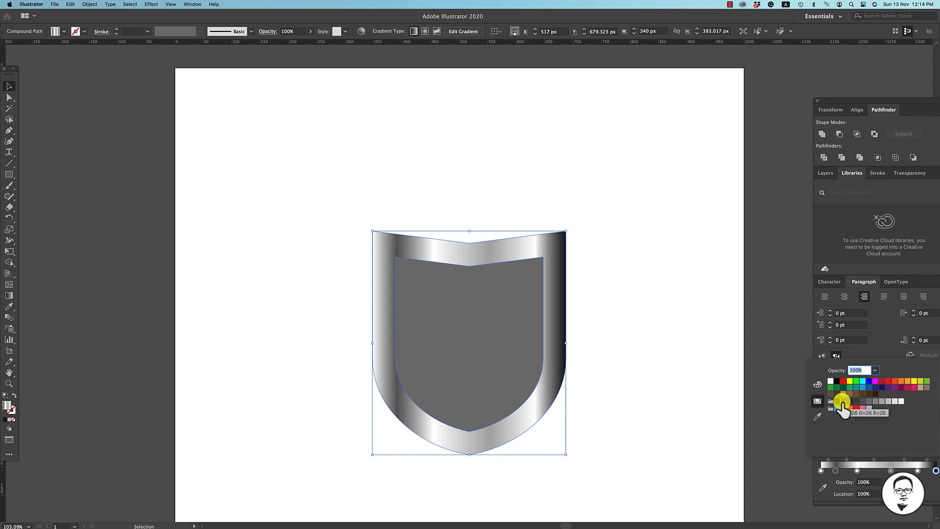
pyautogui.doubleClick(936, 471)
pyautogui.click(851, 402)
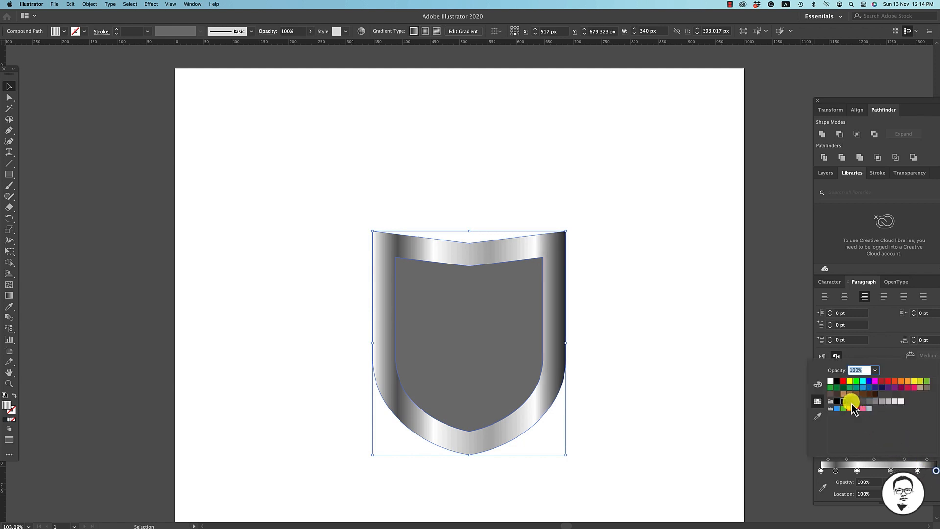
pyautogui.click(822, 471)
pyautogui.doubleClick(821, 471)
pyautogui.click(850, 402)
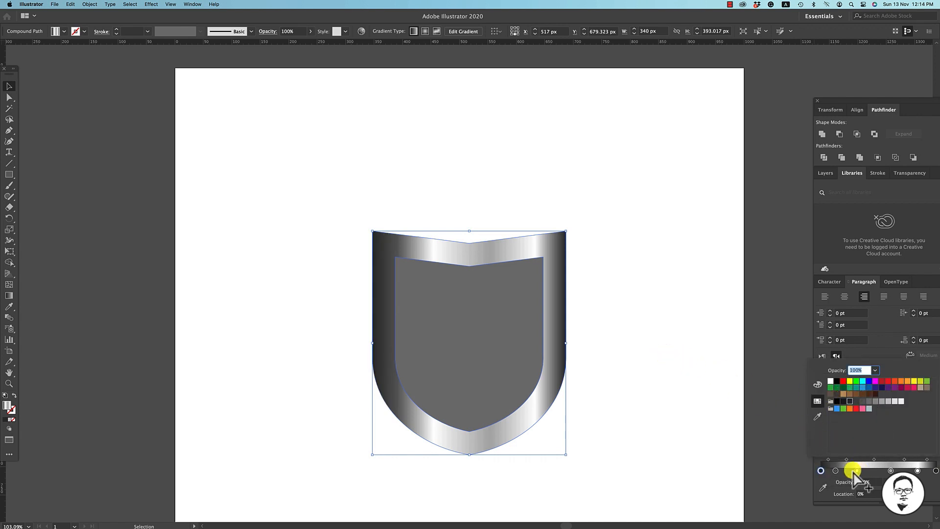
# Recolor the frame gradient's stop at 12.72% white and add a light gray stop at 23.41%
pyautogui.doubleClick(836, 471)
pyautogui.click(831, 381)
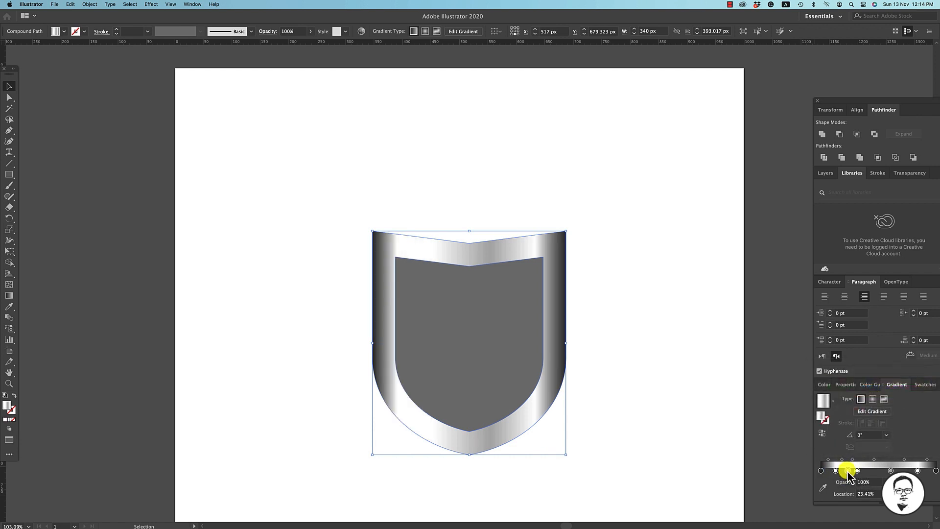
pyautogui.doubleClick(848, 471)
pyautogui.click(864, 402)
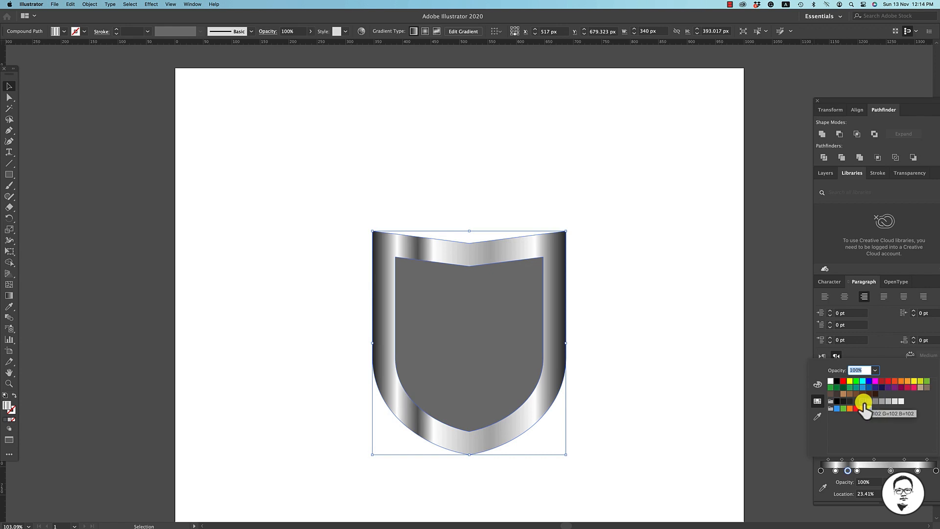
pyautogui.click(885, 402)
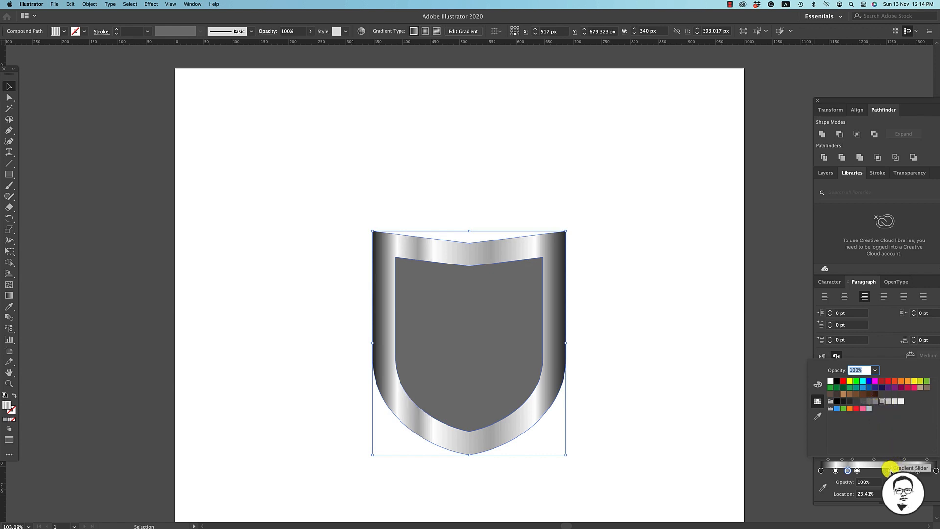
# Reposition the middle stops of the frame's gradient so they alternate evenly, with the light gray one at 31.31%
pyautogui.click(892, 470)
pyautogui.click(894, 470)
pyautogui.moveTo(895, 471); pyautogui.dragTo(872, 470)
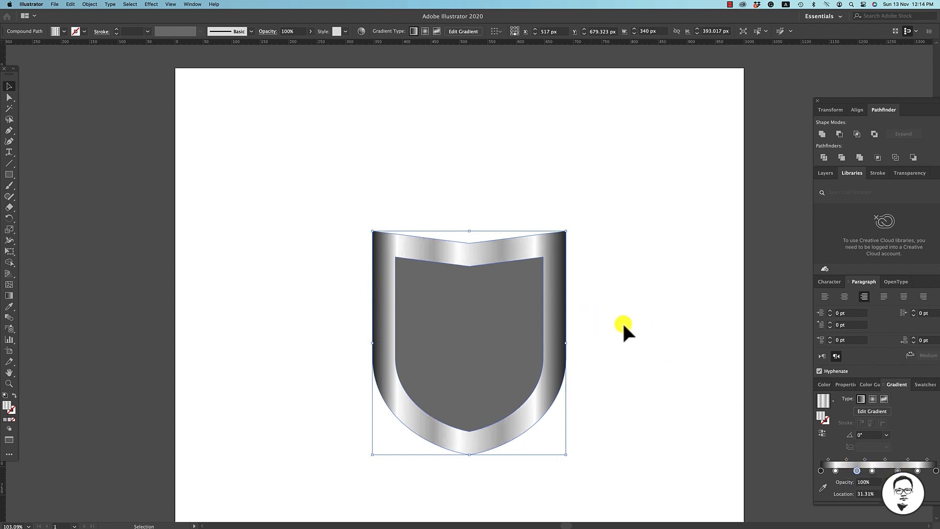
# Set the angle of the frame's gradient to 45° and deselect the frame
pyautogui.click(866, 435)
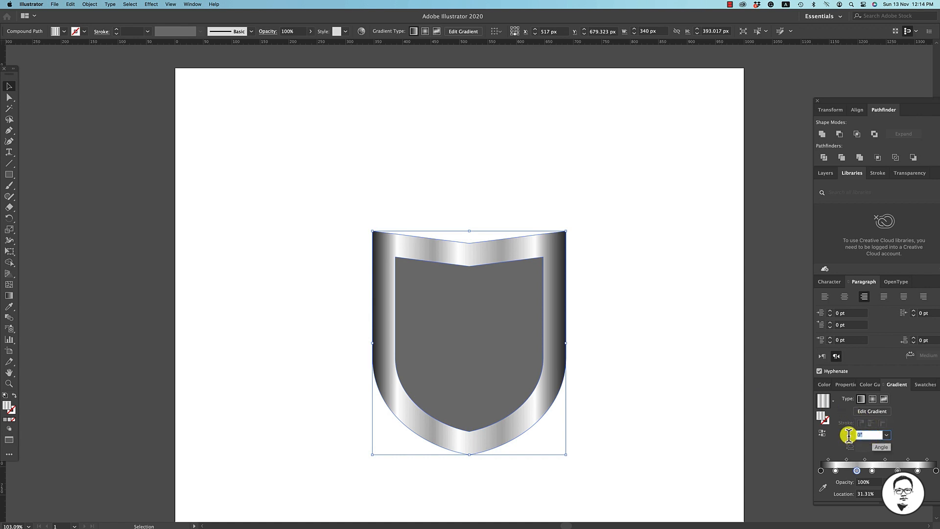
pyautogui.press('Return')
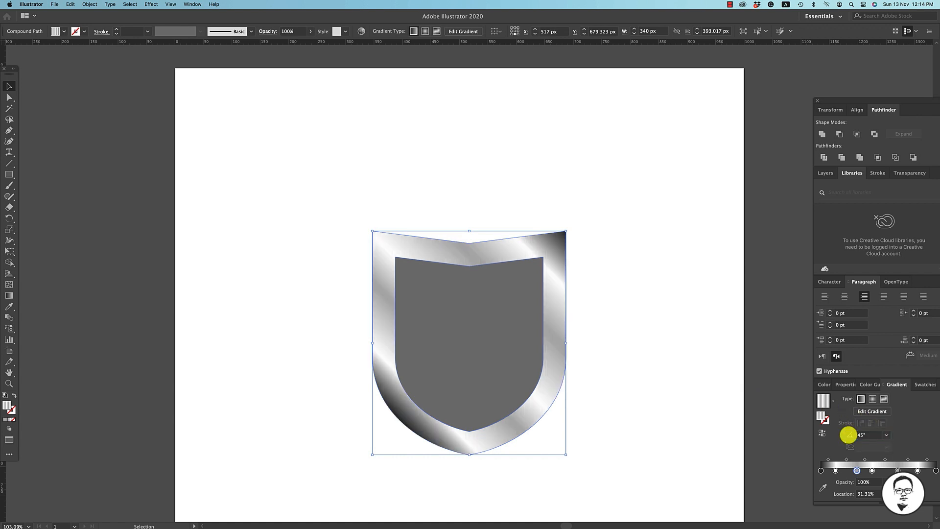
pyautogui.click(619, 374)
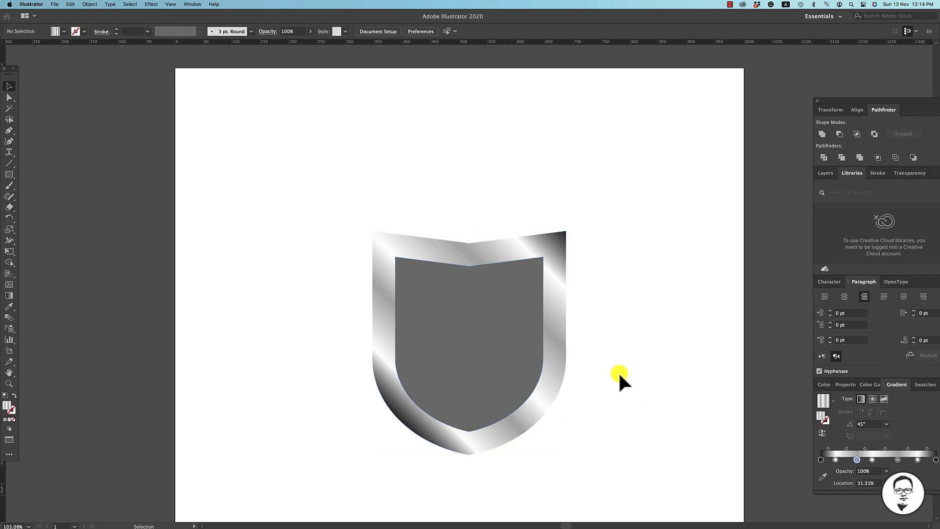
# Select the inner shield and copy the frame's metallic gradient onto it with the Eyedropper
pyautogui.click(513, 369)
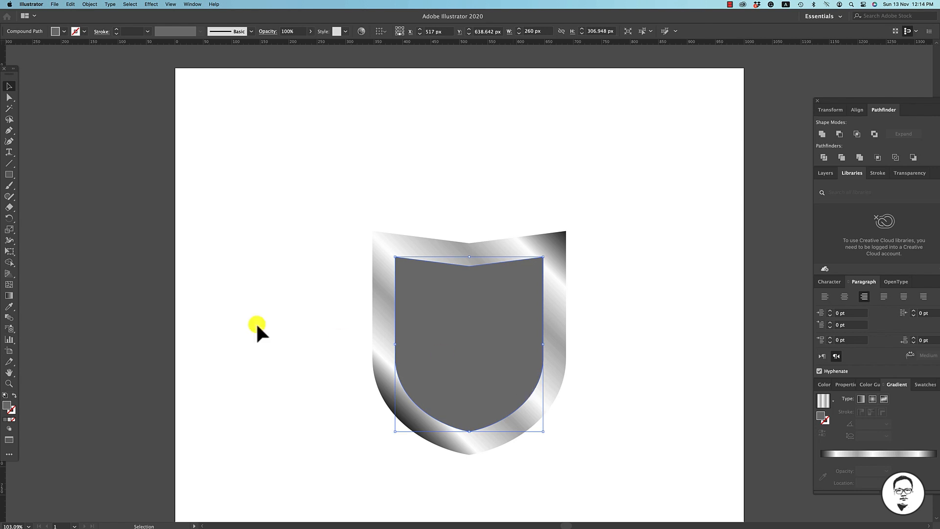
pyautogui.click(8, 307)
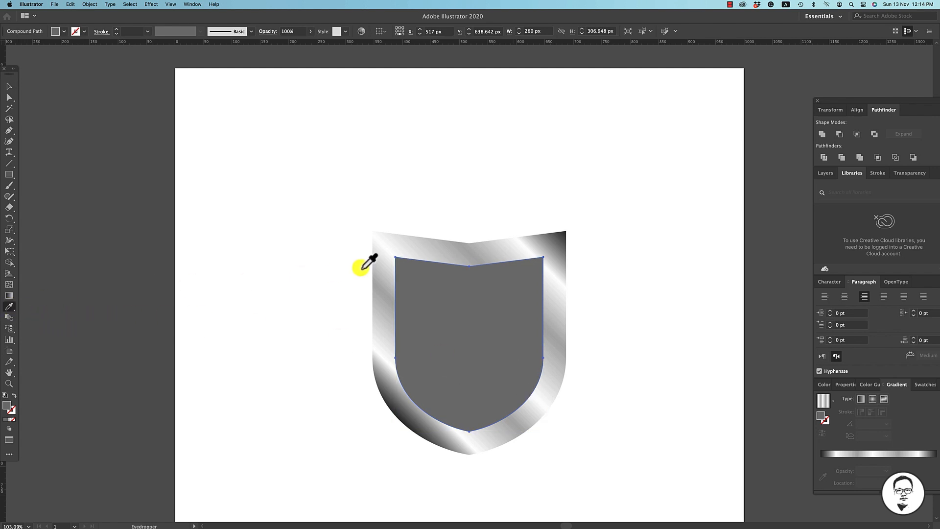
pyautogui.click(451, 250)
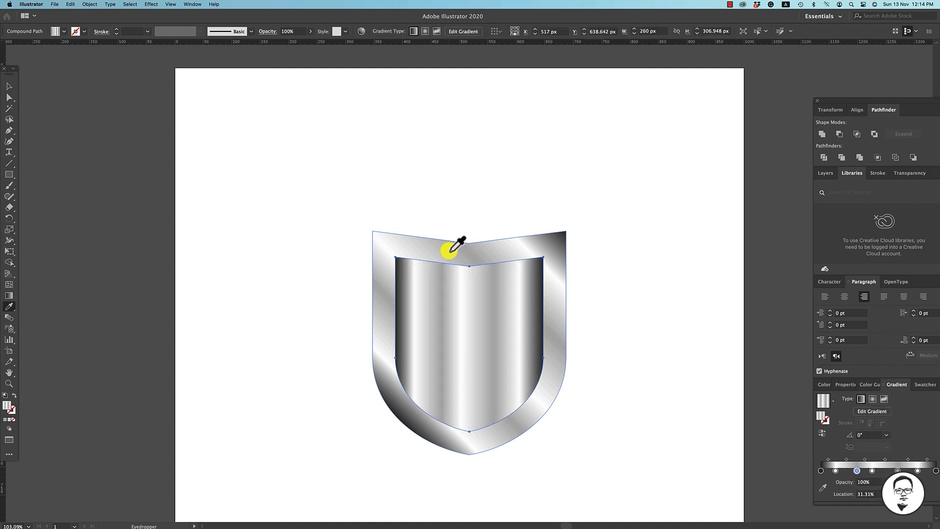
# Set the angle of the inner shield's gradient to -45° after trying 45°, and deselect it
pyautogui.click(855, 435)
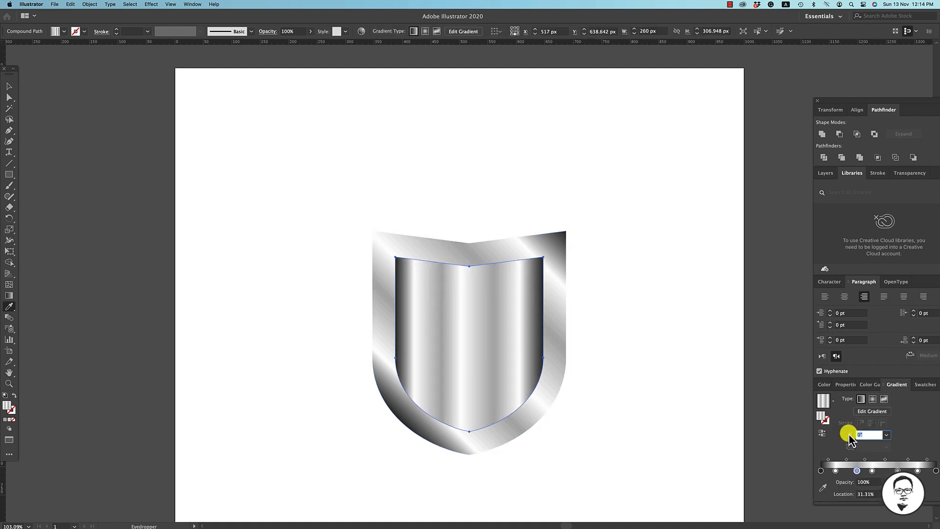
pyautogui.press('Return')
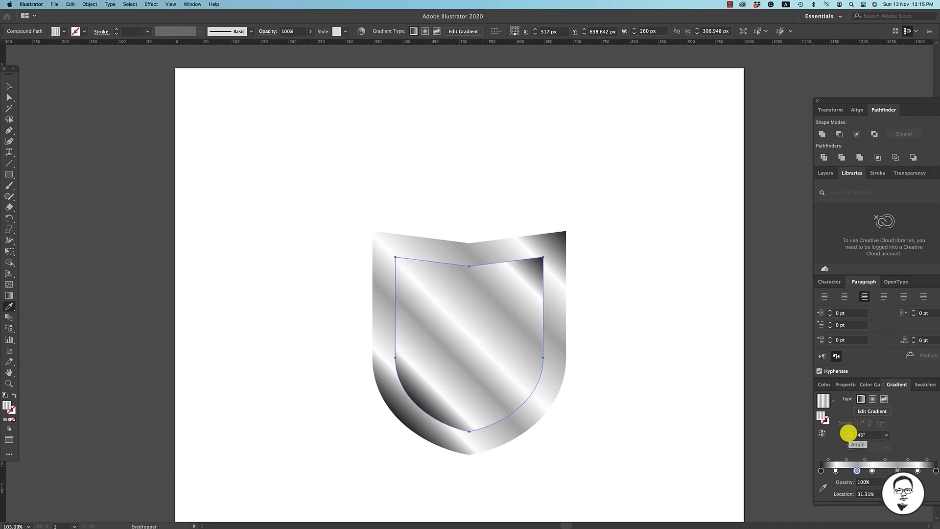
pyautogui.click(844, 435)
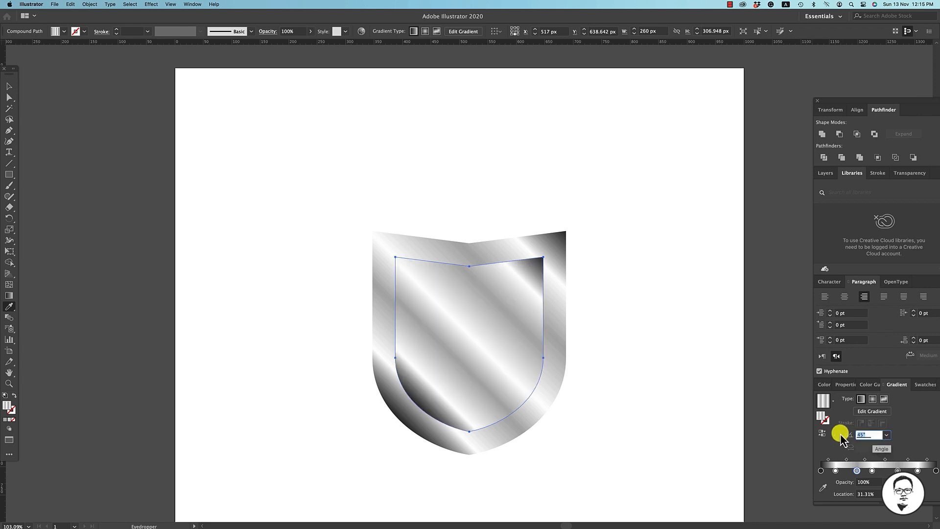
pyautogui.write('-')
pyautogui.press('Return')
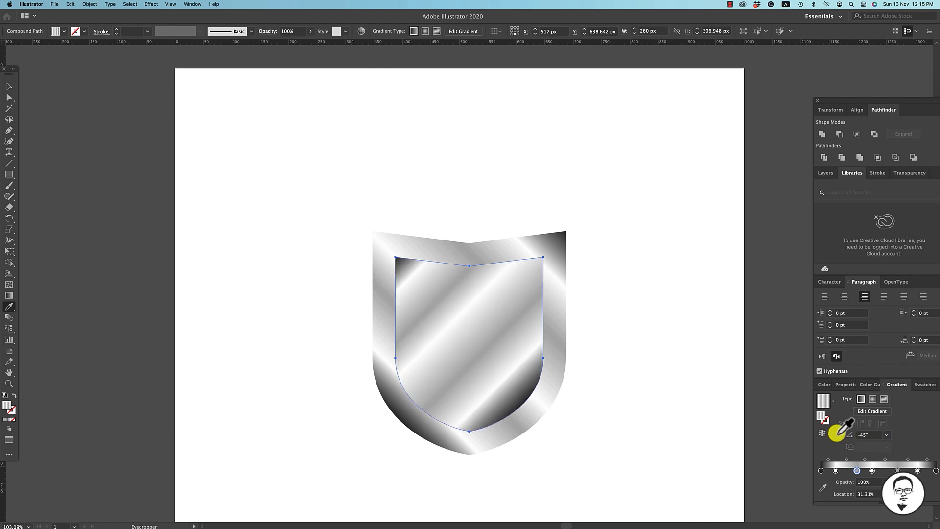
pyautogui.press('v')
pyautogui.click(633, 386)
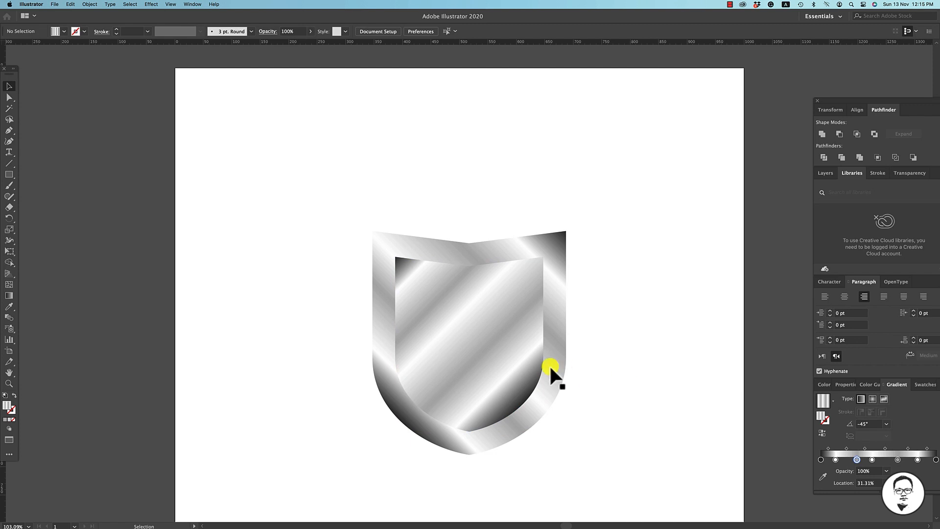
# Give the inner shield a black stroke with a weight of 10 pt
pyautogui.click(520, 359)
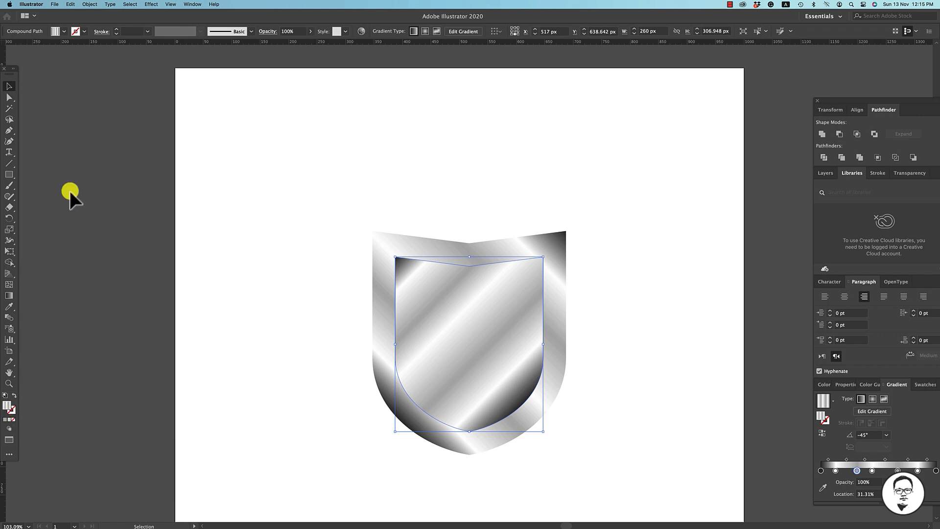
pyautogui.click(84, 32)
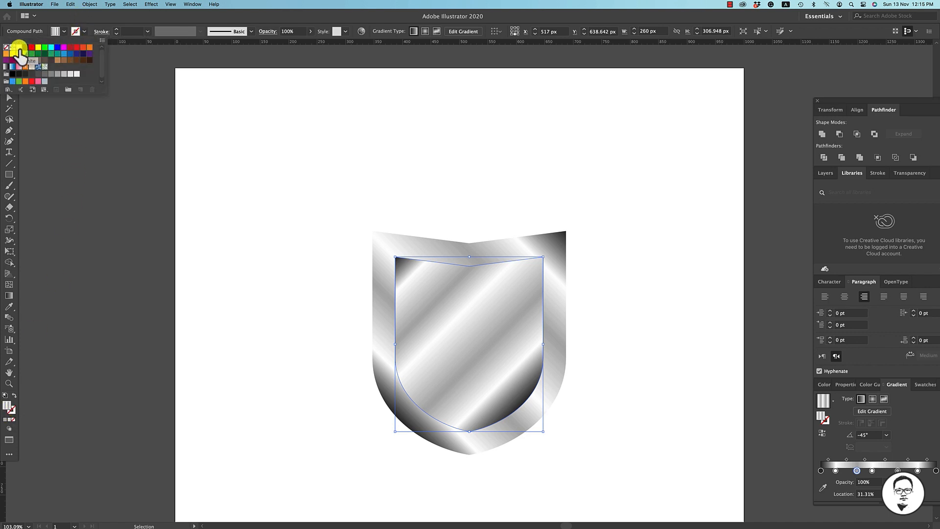
pyautogui.click(26, 49)
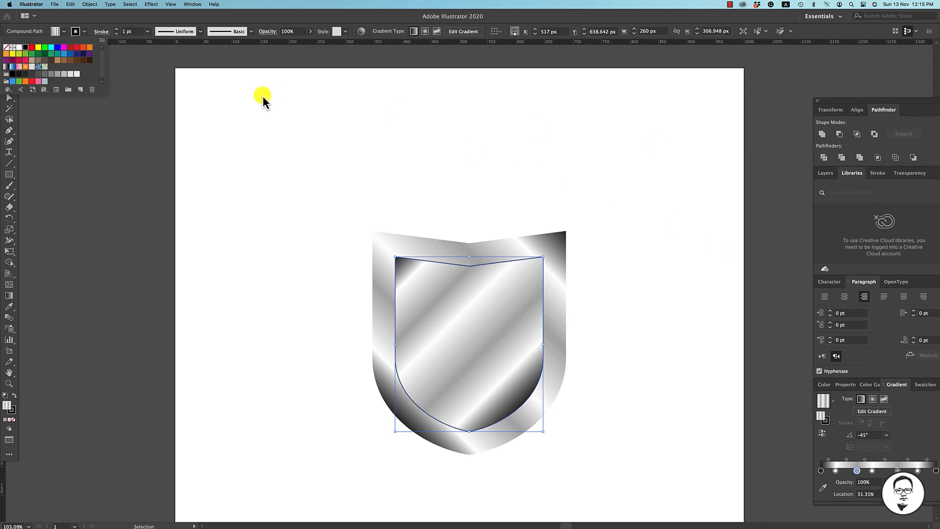
pyautogui.click(141, 31)
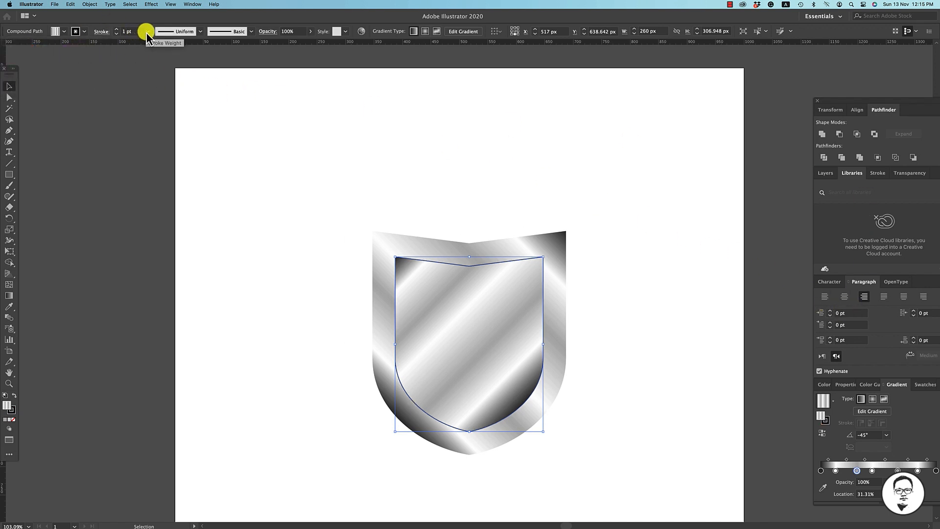
pyautogui.click(147, 32)
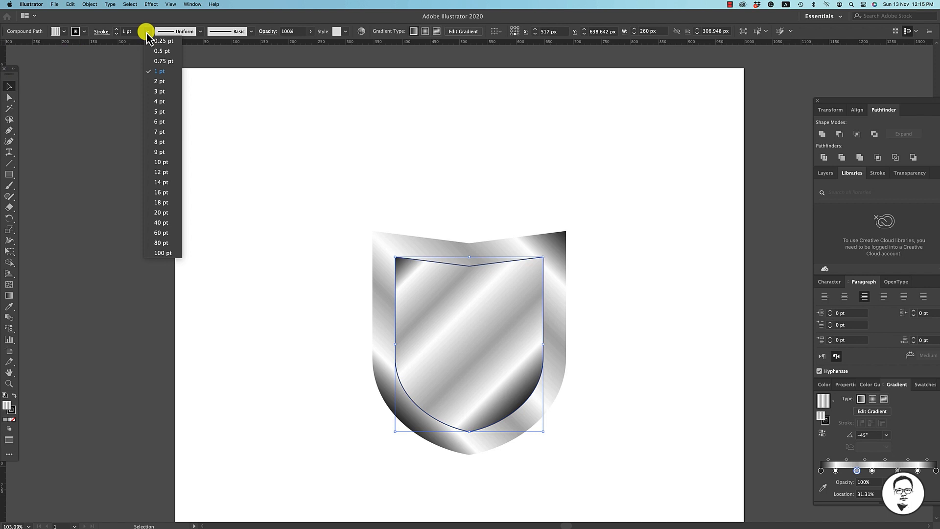
pyautogui.click(164, 160)
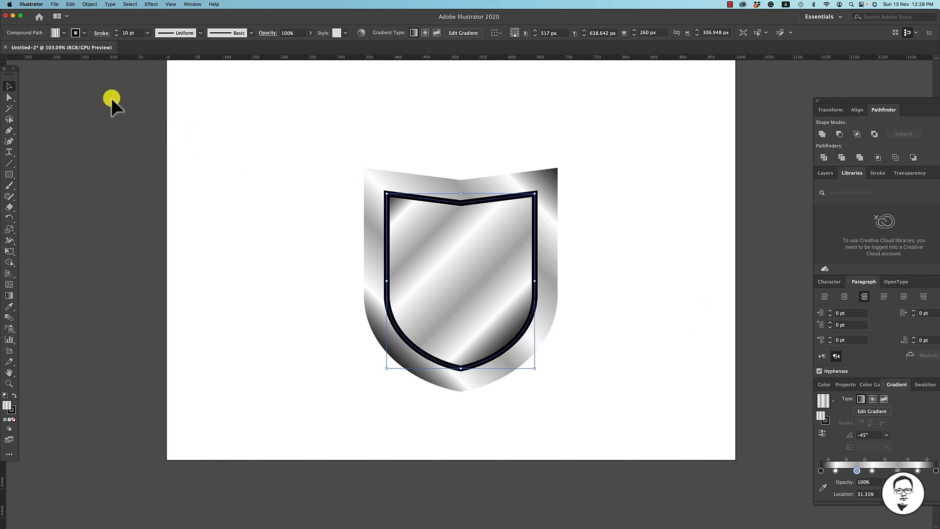
# Change the fill of the inner shield to the white swatch
pyautogui.click(63, 34)
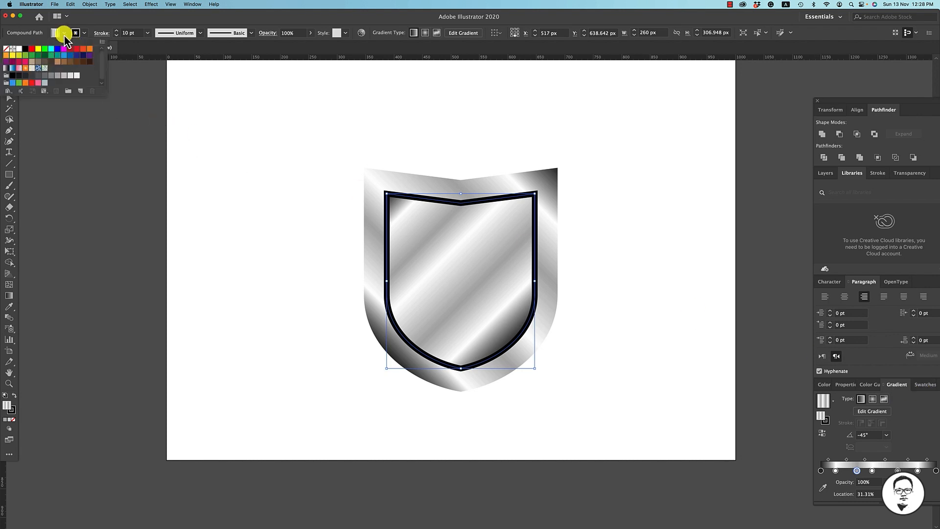
pyautogui.click(19, 49)
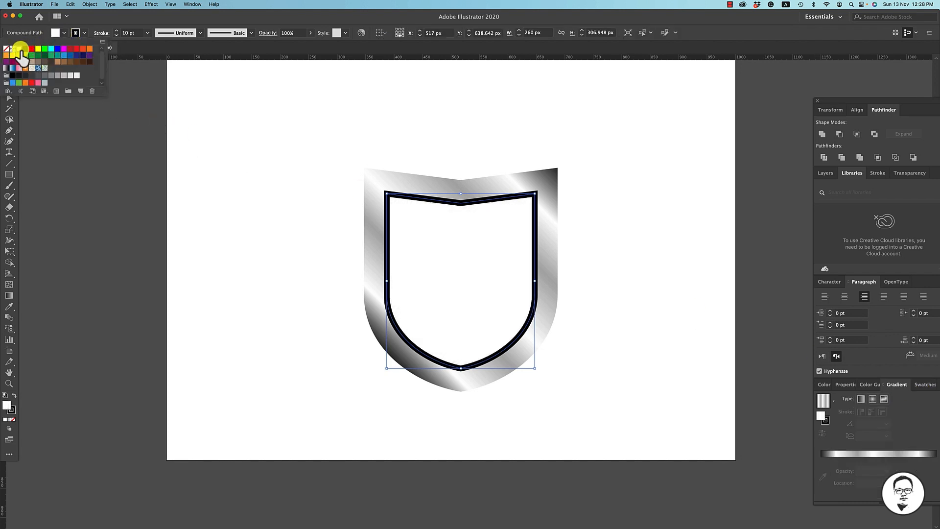
pyautogui.click(587, 247)
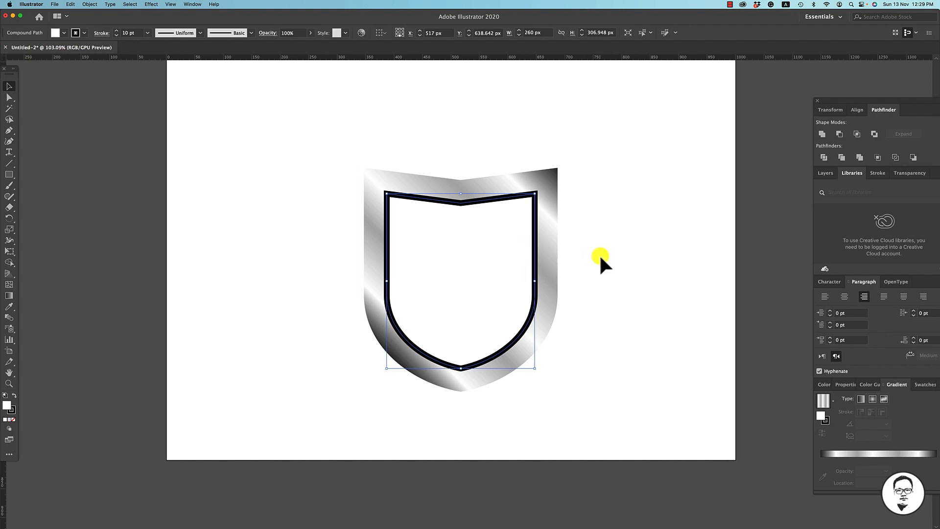
# Duplicate the black-outlined inner shield 350 px horizontally to the left of the original, and deselect the copy
pyautogui.click(581, 178)
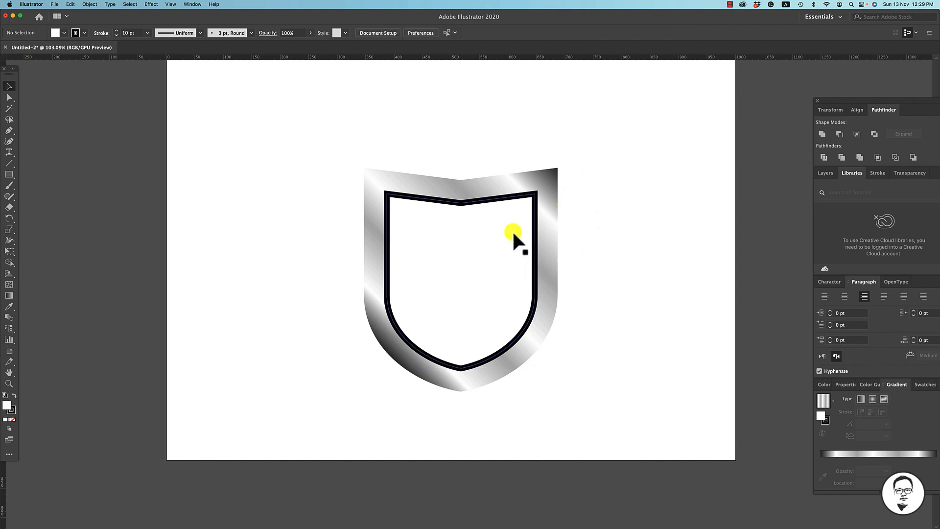
pyautogui.moveTo(510, 232); pyautogui.dragTo(313, 222)
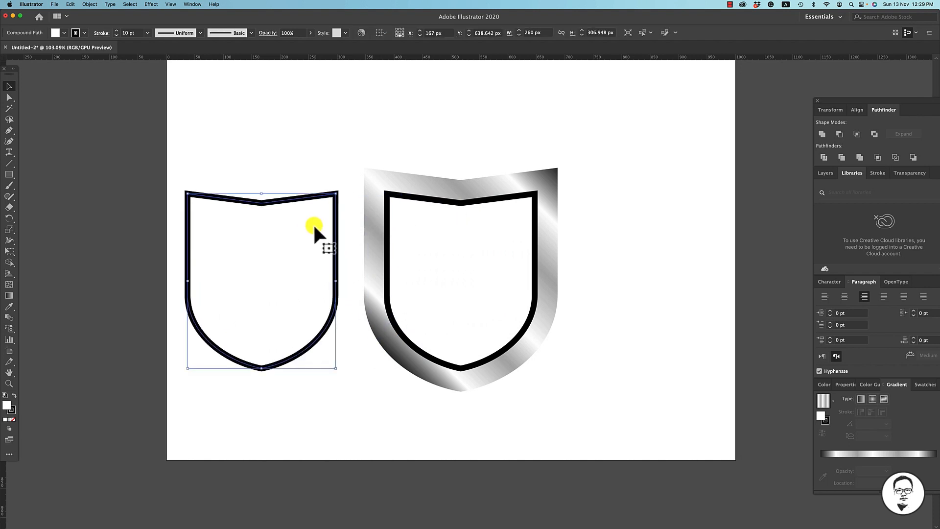
pyautogui.click(387, 147)
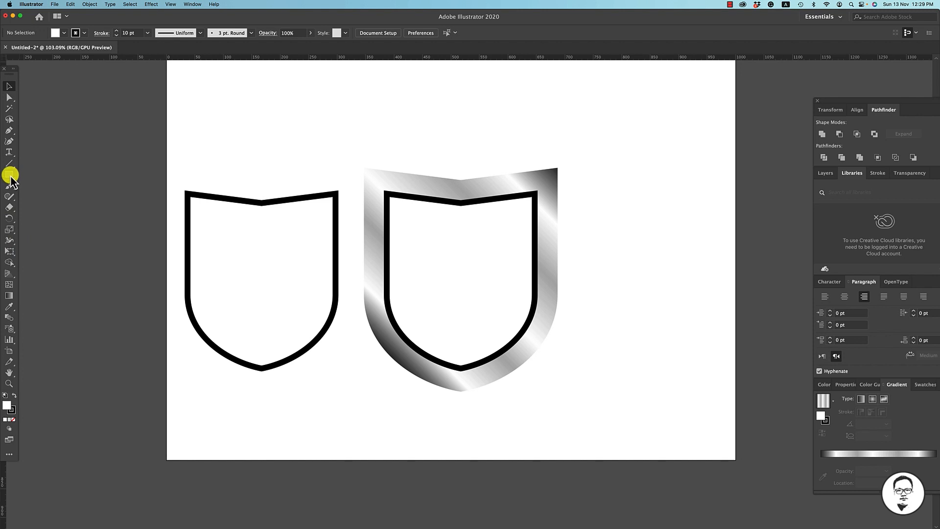
# Draw a tall, narrow rectangle about 36 px wide and 328 px high to the right of the framed shield
pyautogui.moveTo(10, 177); pyautogui.dragTo(41, 176)
pyautogui.moveTo(579, 167); pyautogui.dragTo(600, 354)
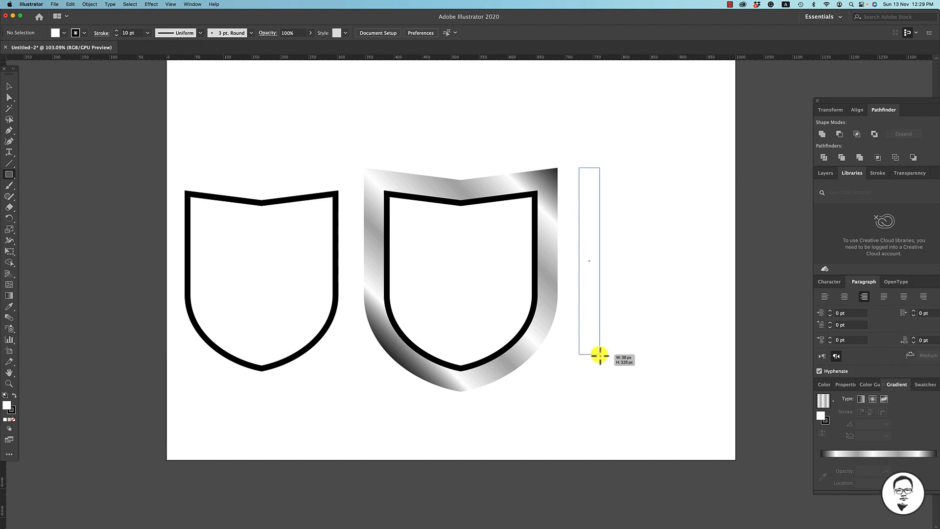
pyautogui.moveTo(600, 355); pyautogui.dragTo(600, 355)
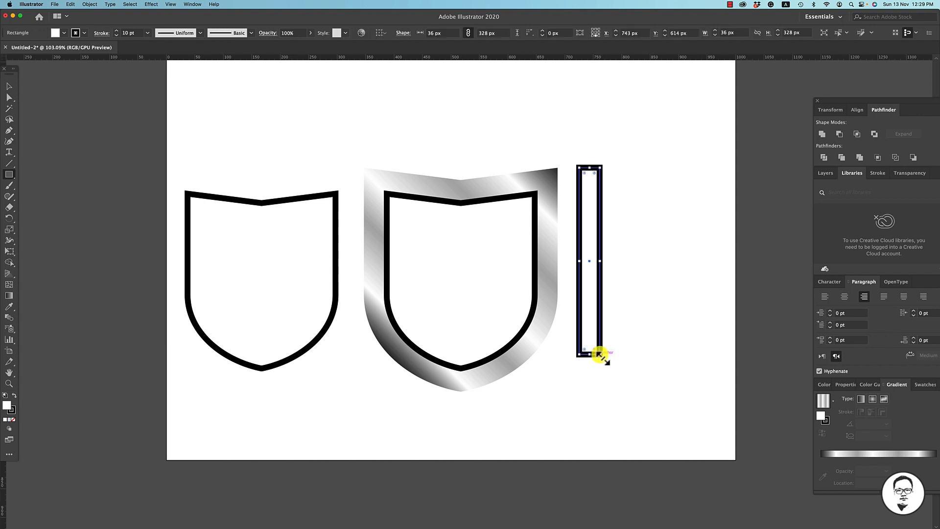
# Fill the tall rectangle with the blue swatch, remove its black stroke, and deselect it
pyautogui.click(64, 33)
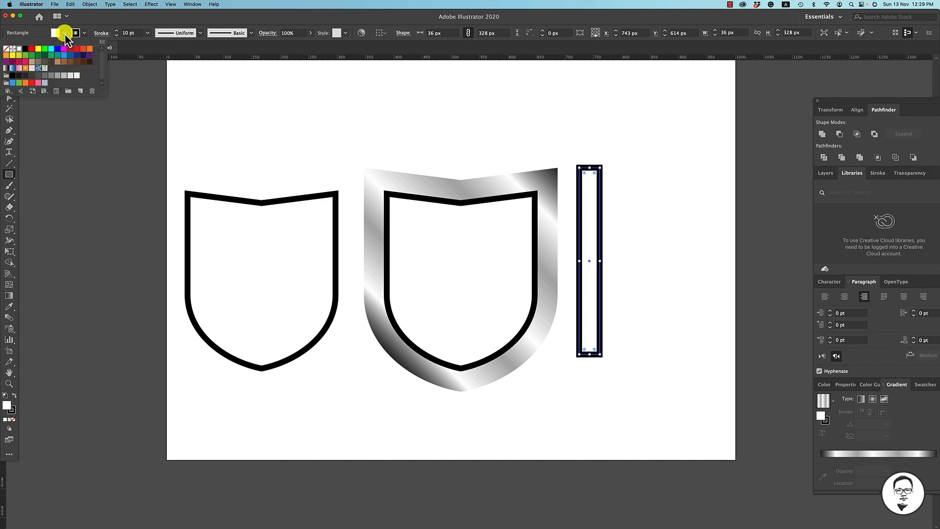
pyautogui.click(12, 83)
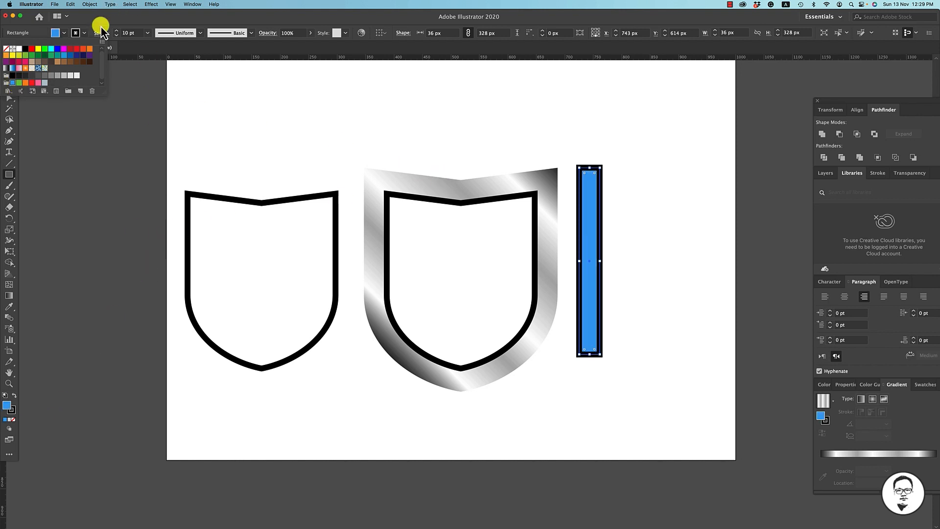
pyautogui.click(84, 37)
pyautogui.click(85, 36)
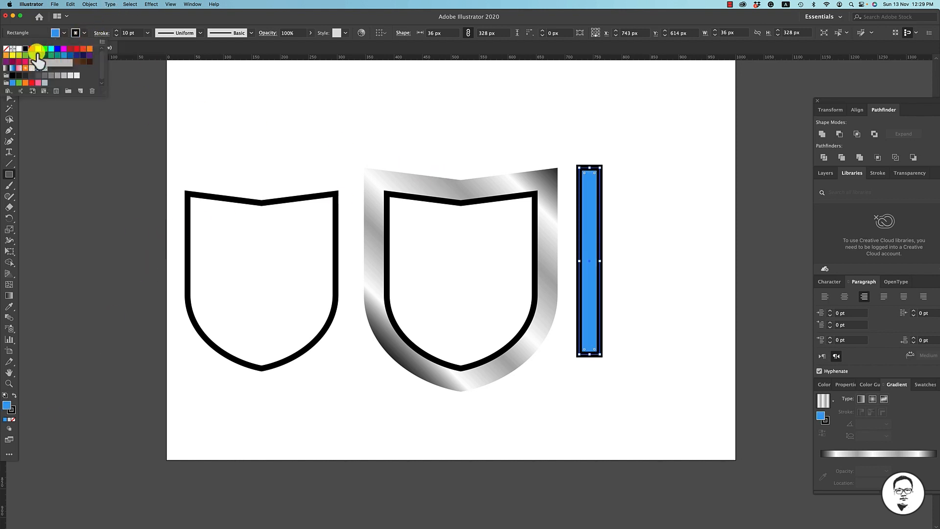
pyautogui.click(6, 51)
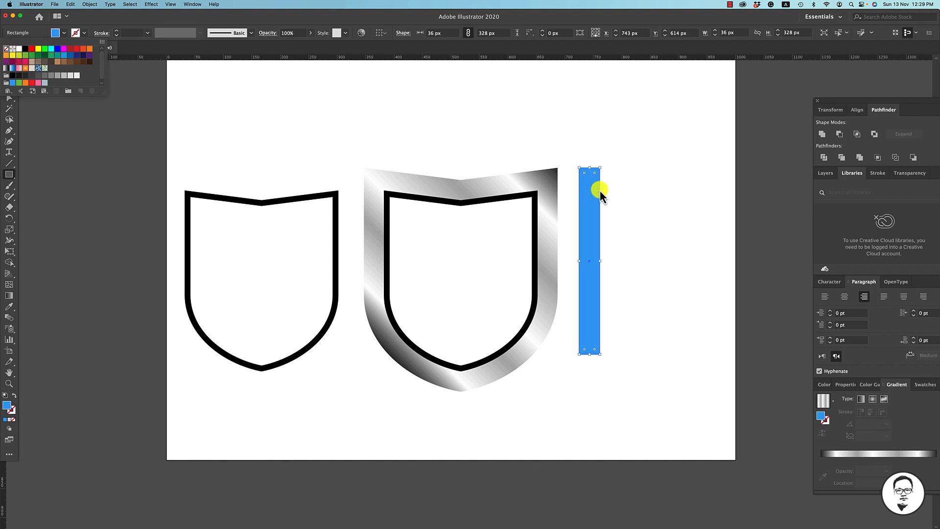
pyautogui.click(620, 236)
pyautogui.click(550, 246)
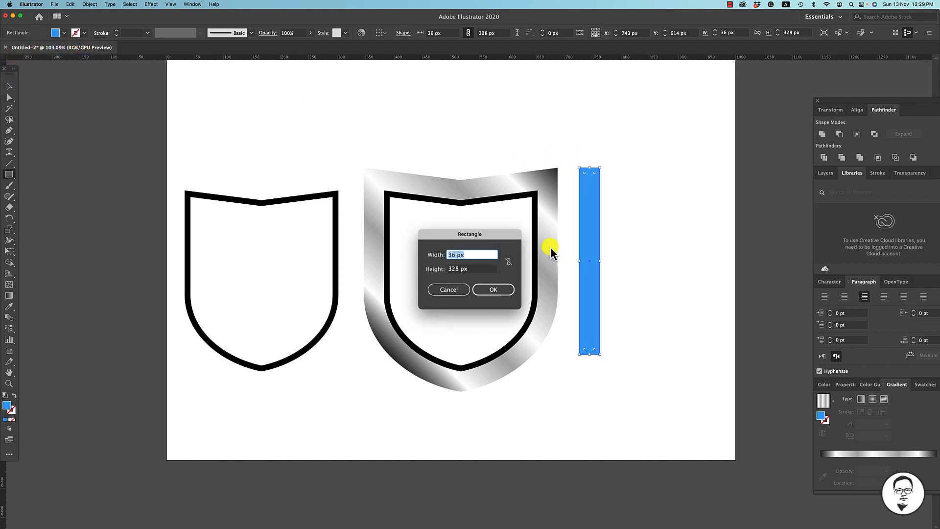
pyautogui.click(449, 290)
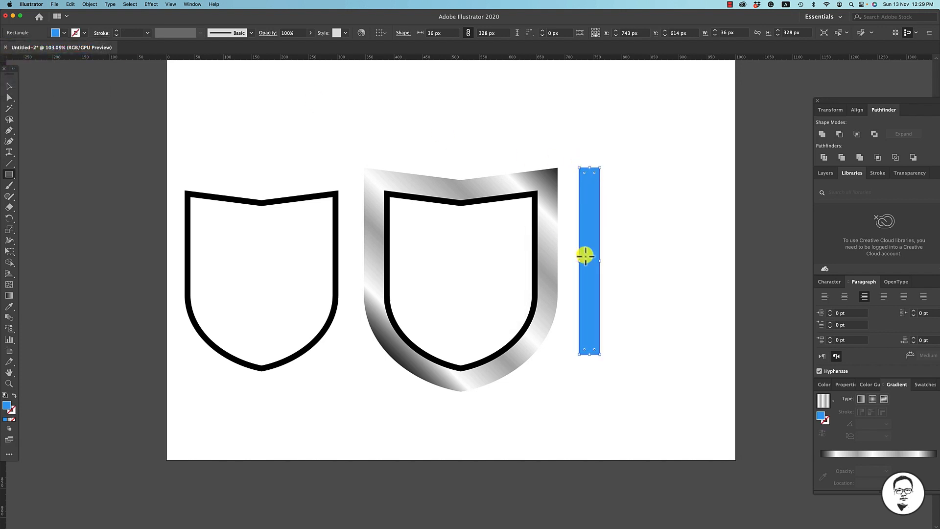
pyautogui.click(9, 87)
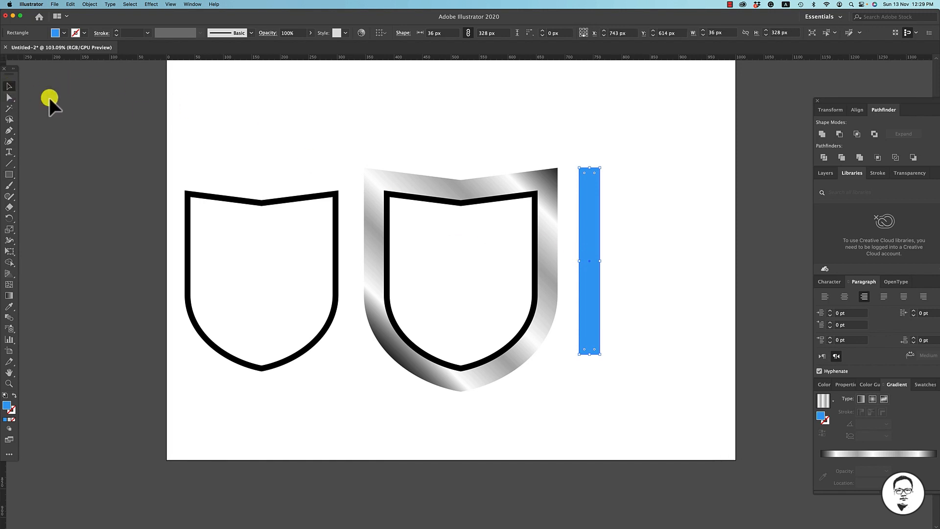
pyautogui.click(632, 205)
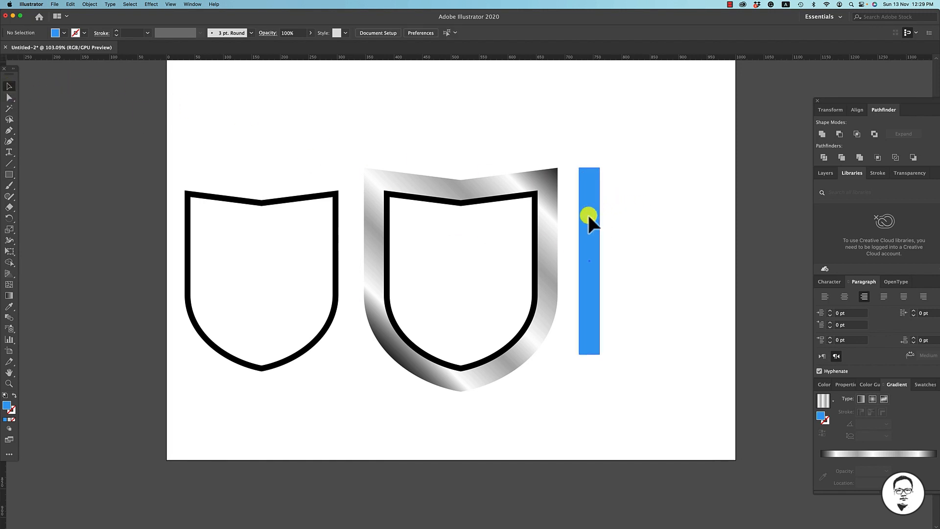
# Duplicate the blue stripe 36 px to the right so the two touch, and fill the copy with white
pyautogui.moveTo(588, 214); pyautogui.dragTo(611, 218)
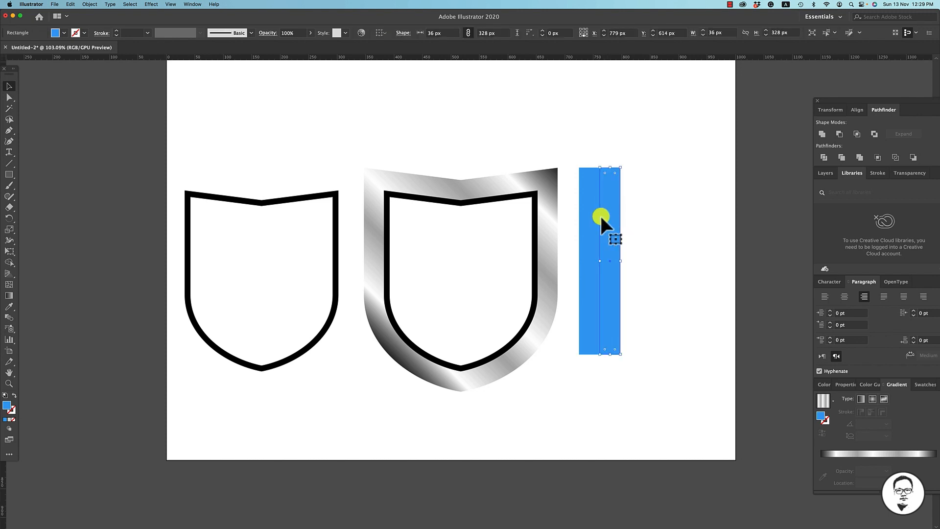
pyautogui.click(65, 33)
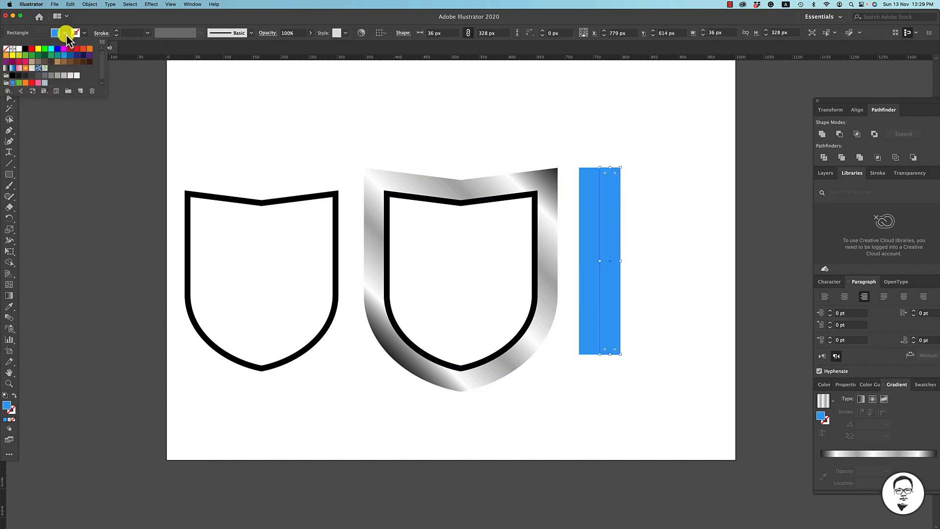
pyautogui.click(18, 50)
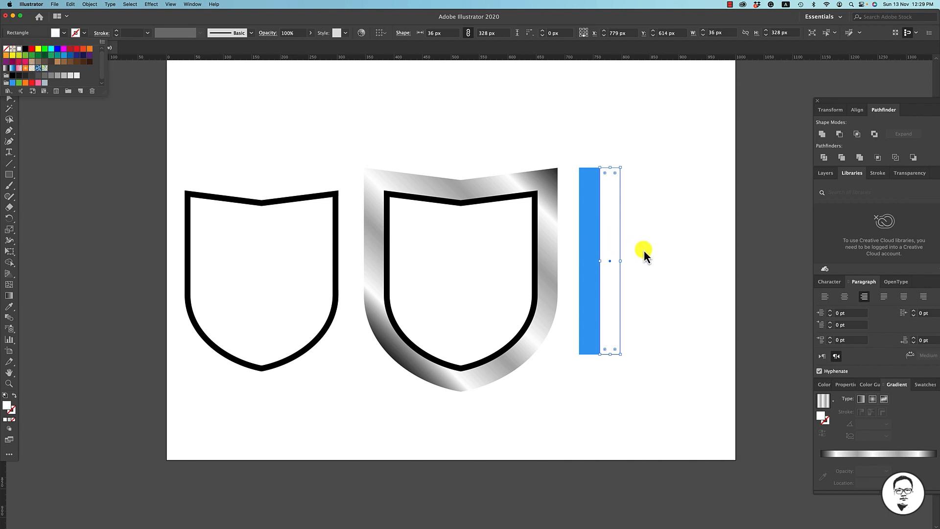
pyautogui.press('Escape')
# Duplicate the blue and white stripe pair three times to the right, each copy flush with the previous pair
pyautogui.keyDown('shift'); pyautogui.click(587, 249); pyautogui.keyUp('shift')
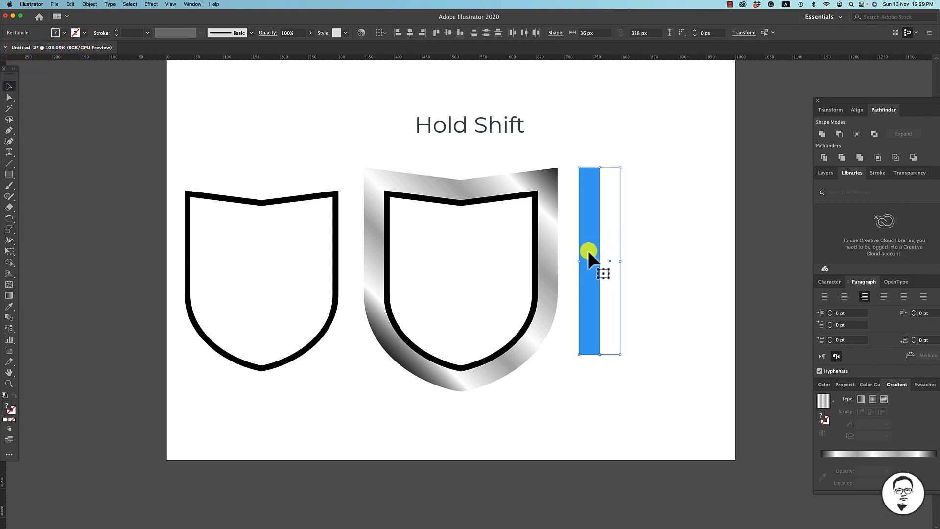
pyautogui.moveTo(592, 252); pyautogui.dragTo(635, 256)
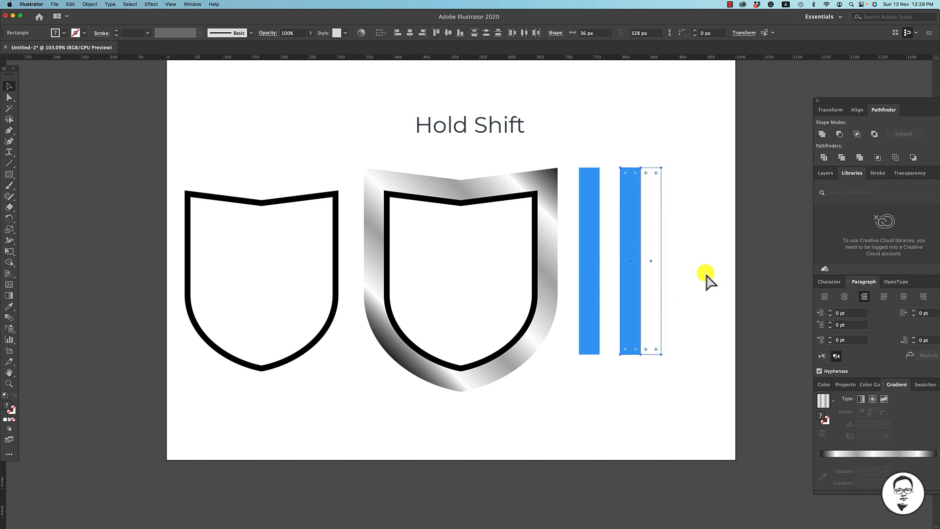
pyautogui.press('super+d')
pyautogui.press('super+d')
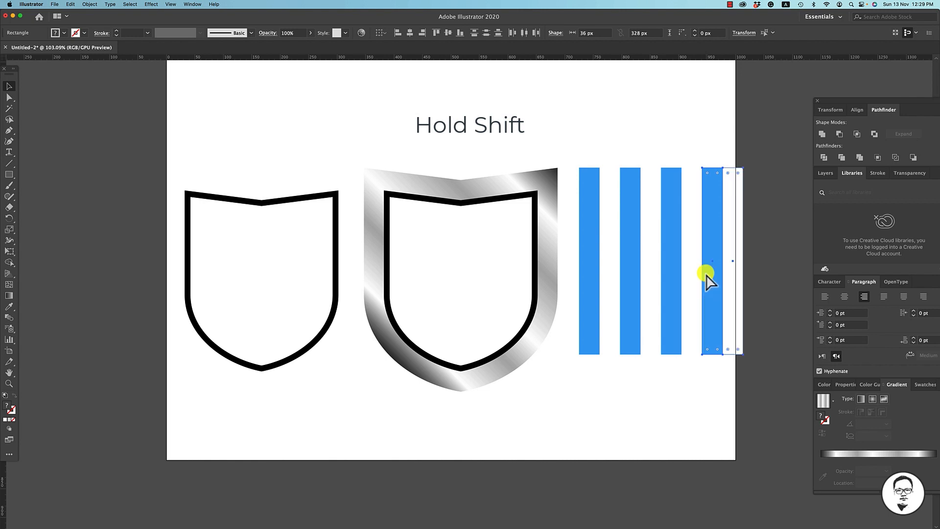
# Resize all the stripes together to about 265 px wide and 385 px high
pyautogui.moveTo(772, 264); pyautogui.dragTo(577, 287)
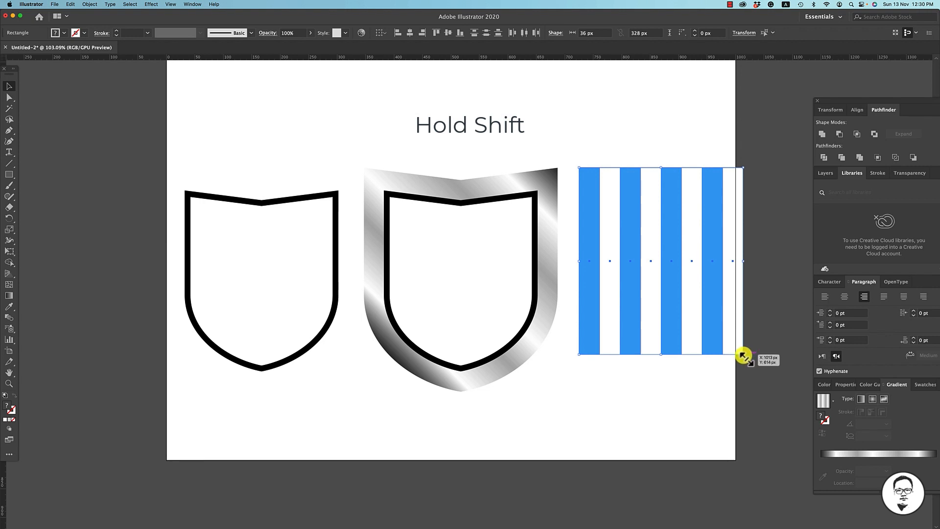
pyautogui.moveTo(663, 354); pyautogui.dragTo(656, 387)
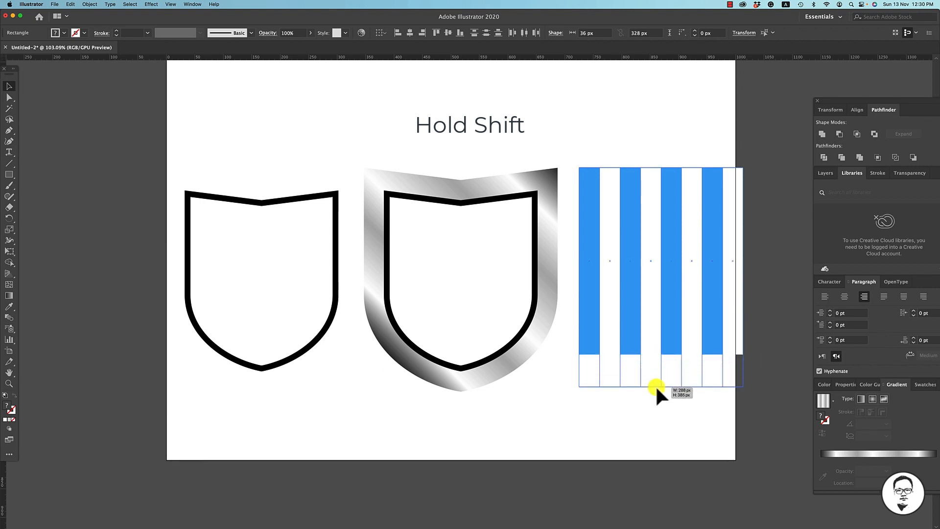
pyautogui.moveTo(744, 278); pyautogui.dragTo(633, 234)
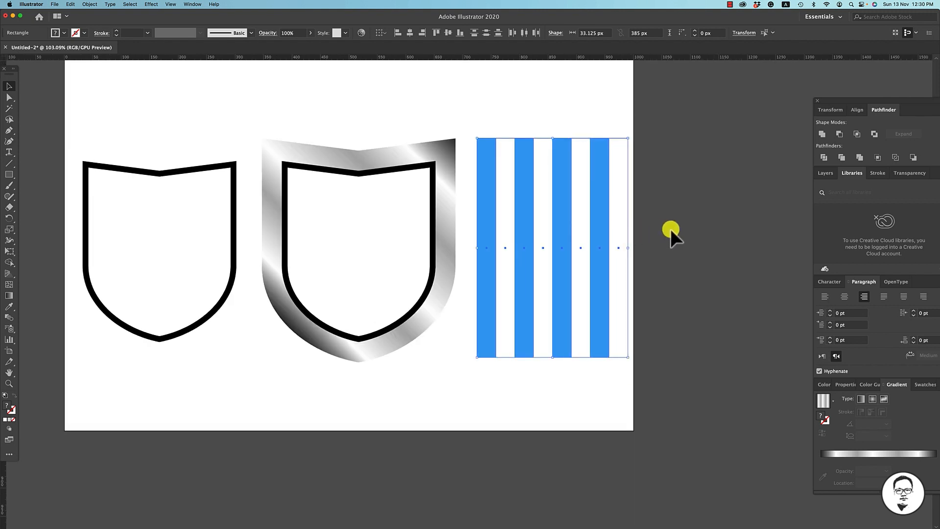
# Duplicate the leftmost black-outlined shield 676 px horizontally to the right, onto the stripes
pyautogui.click(202, 166)
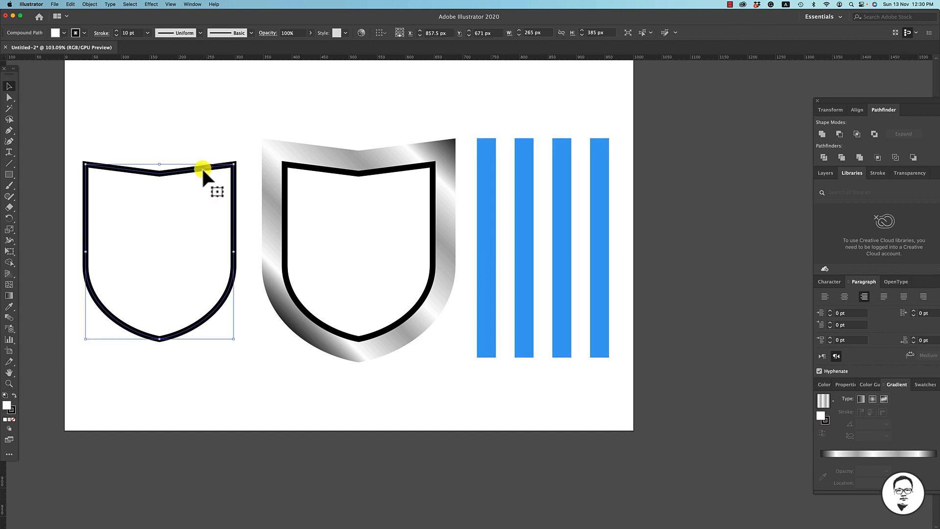
pyautogui.moveTo(201, 169); pyautogui.dragTo(587, 192)
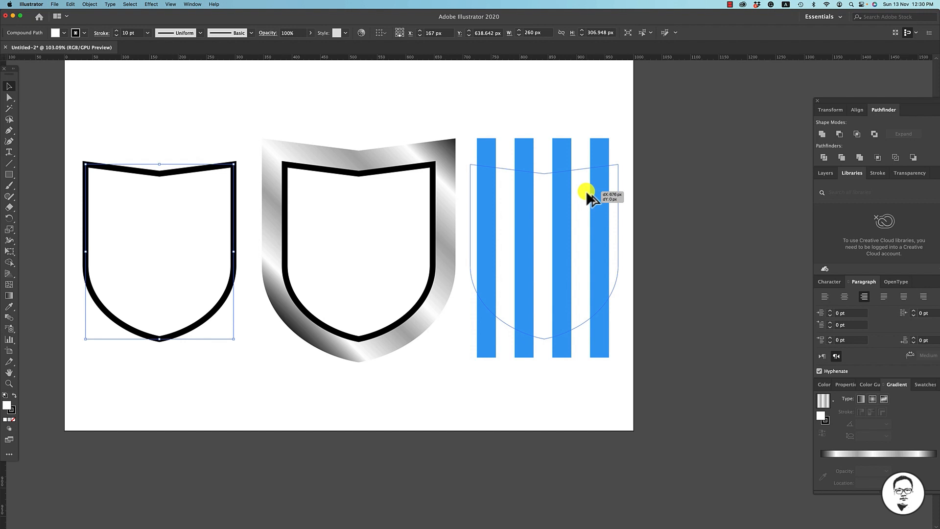
pyautogui.moveTo(586, 191); pyautogui.dragTo(586, 191)
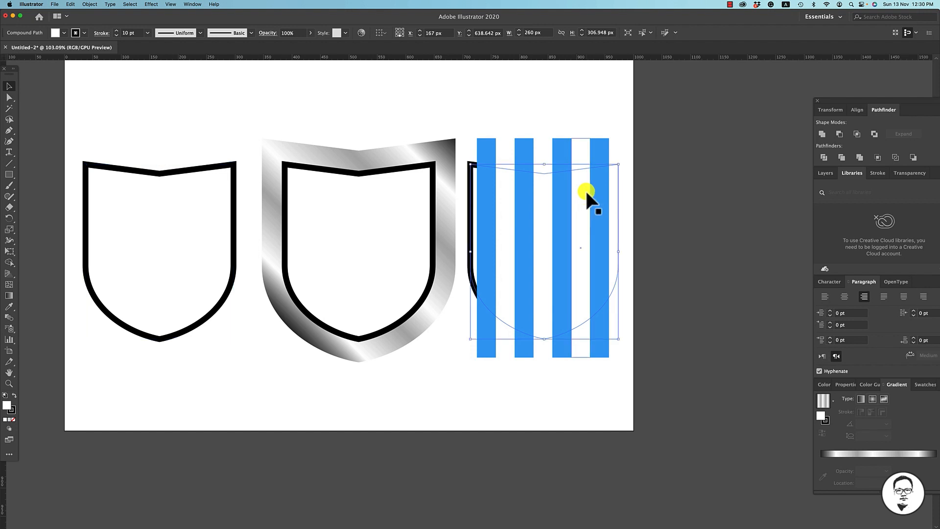
# Delete the outermost white stripe on the right edge of the striped block
pyautogui.click(615, 189)
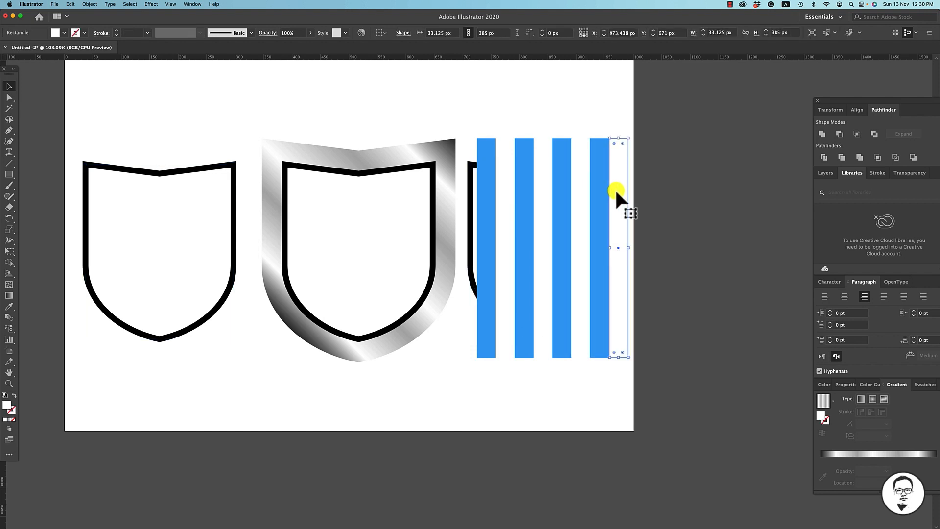
pyautogui.press('Delete')
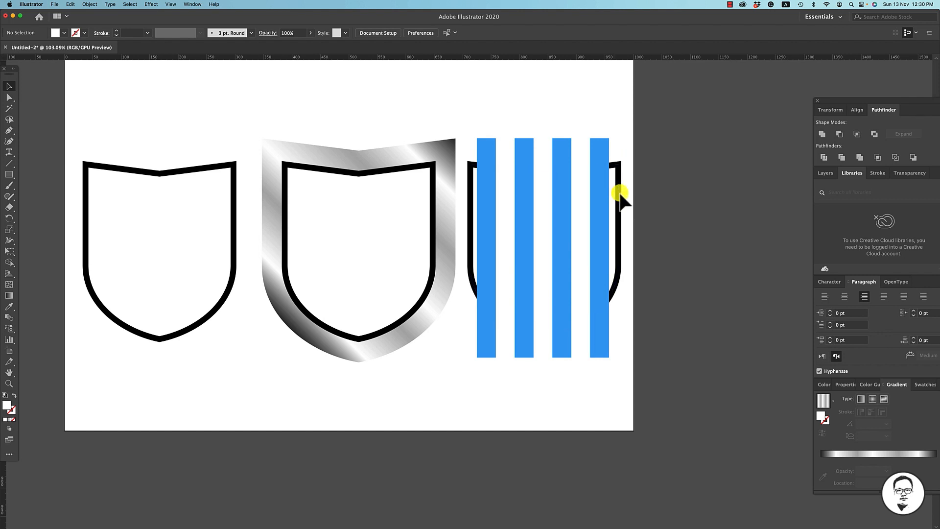
pyautogui.click(620, 194)
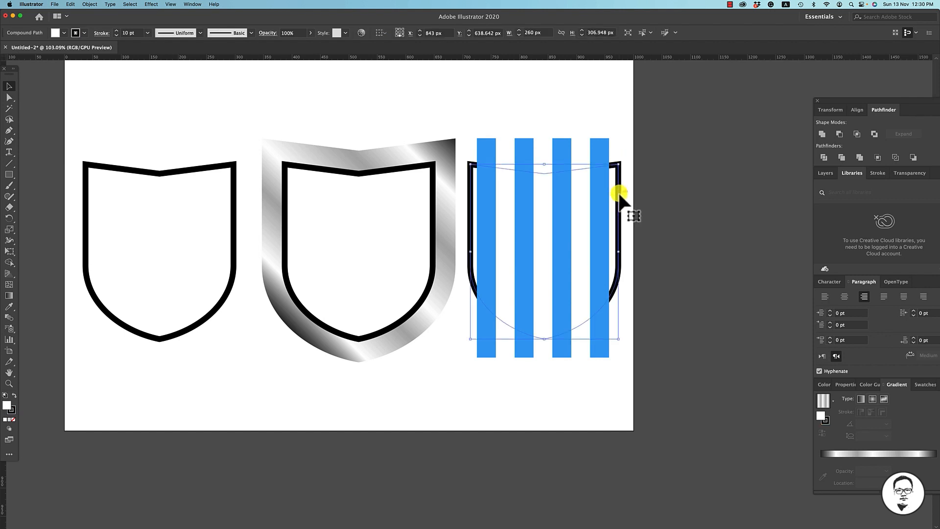
pyautogui.click(646, 192)
# Group the remaining seven blue and white stripes
pyautogui.moveTo(481, 123); pyautogui.dragTo(614, 144)
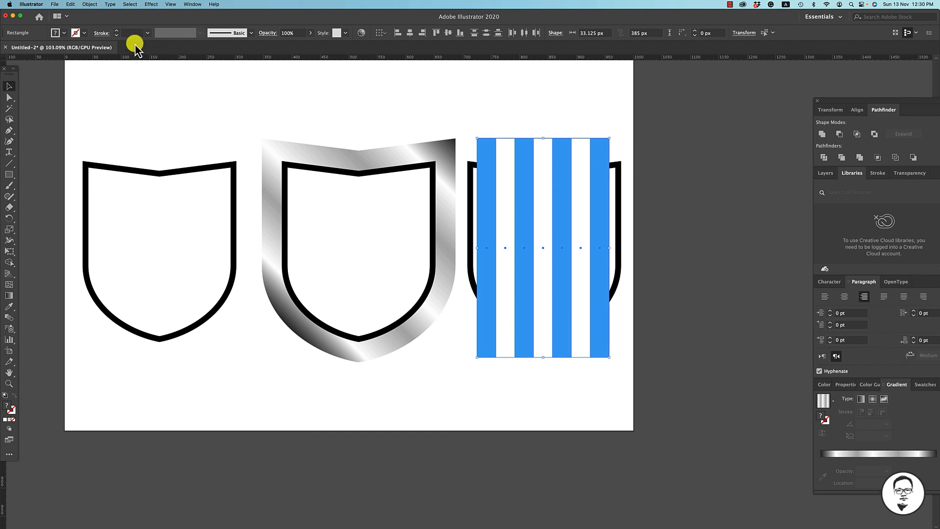
pyautogui.click(90, 6)
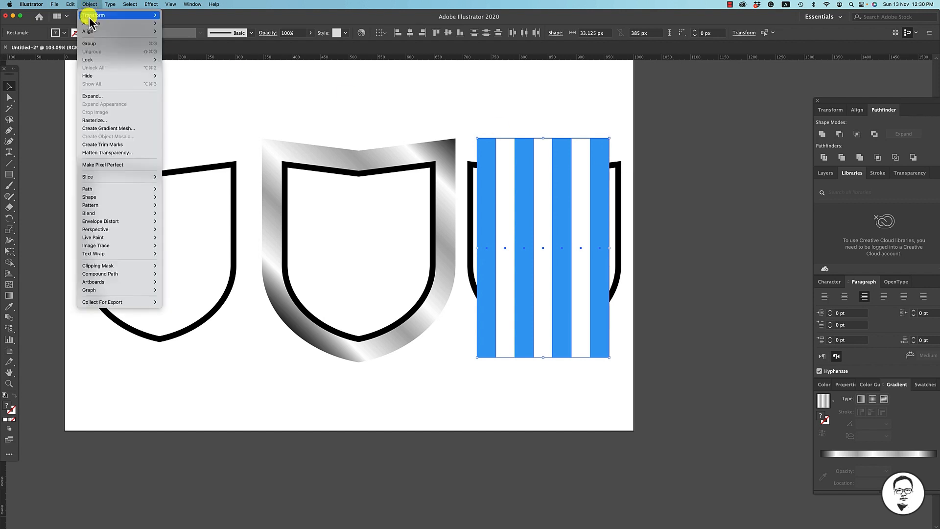
pyautogui.click(94, 44)
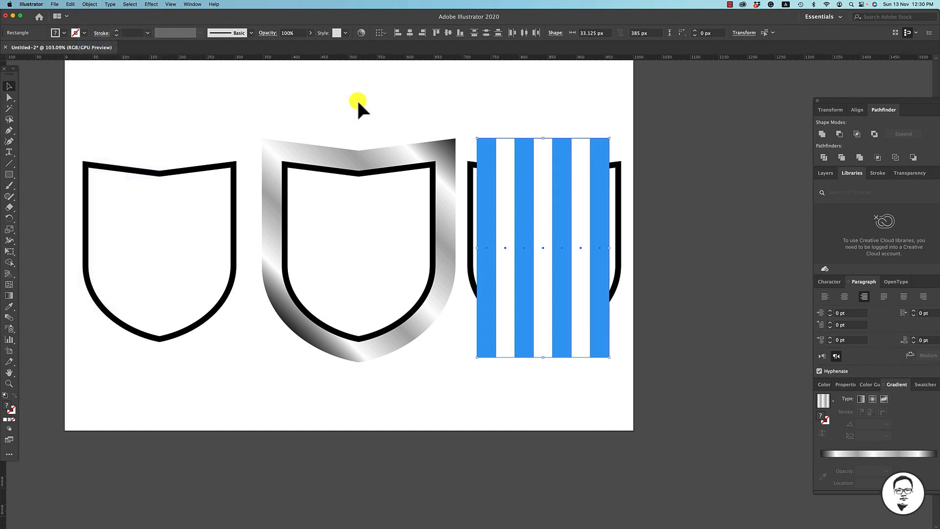
# Select the stripe group with the shield copy beneath it and distribute their horizontal centers to center the stripes on the shield
pyautogui.click(626, 185)
pyautogui.click(619, 177)
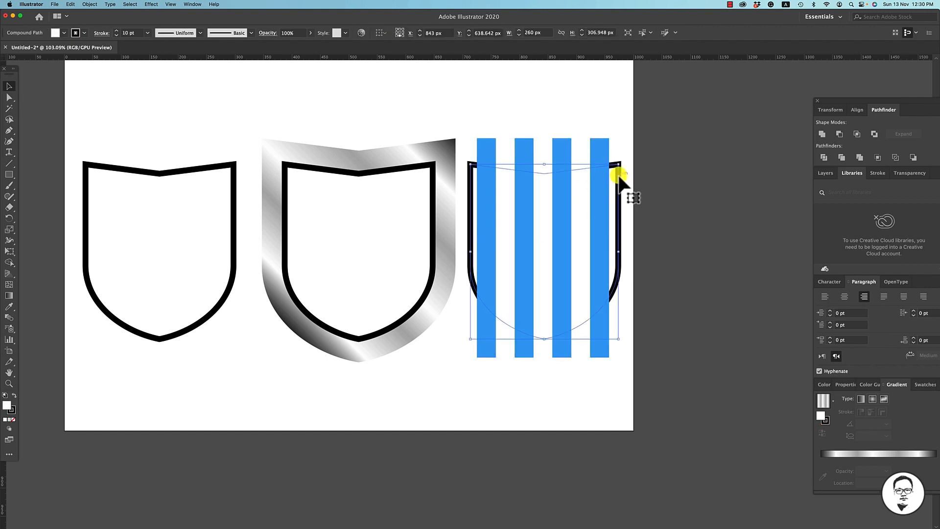
pyautogui.keyDown('shift'); pyautogui.click(519, 146); pyautogui.keyUp('shift')
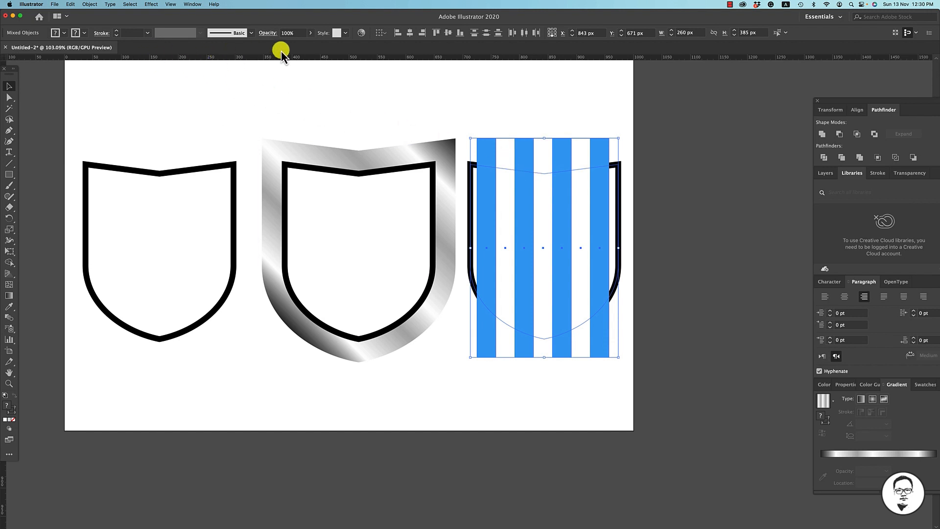
pyautogui.click(525, 35)
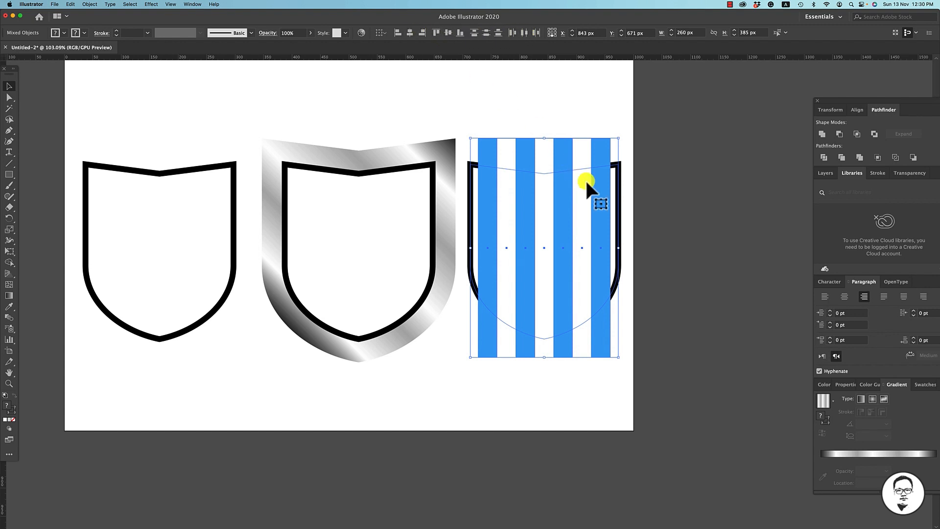
# Cut the black-outlined shield beneath the stripes and paste it in front of the stripe group
pyautogui.click(639, 214)
pyautogui.click(618, 202)
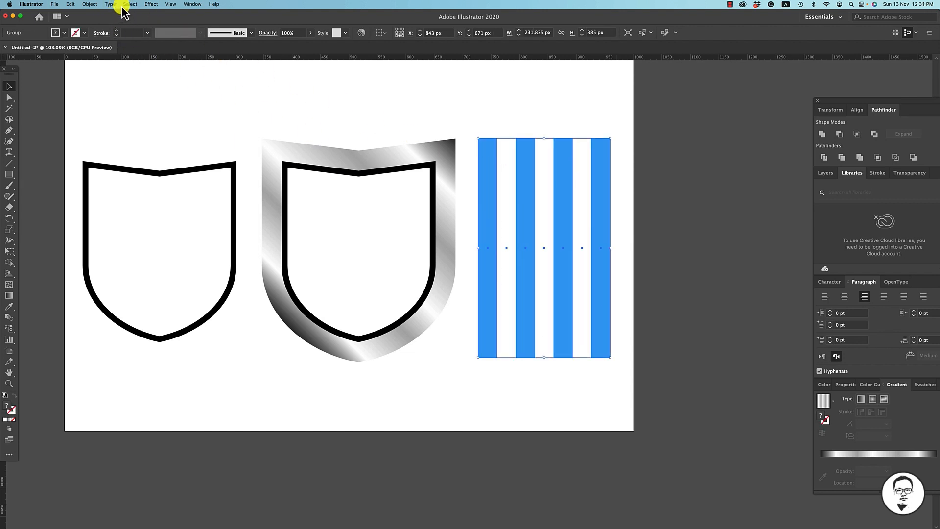
pyautogui.click(71, 5)
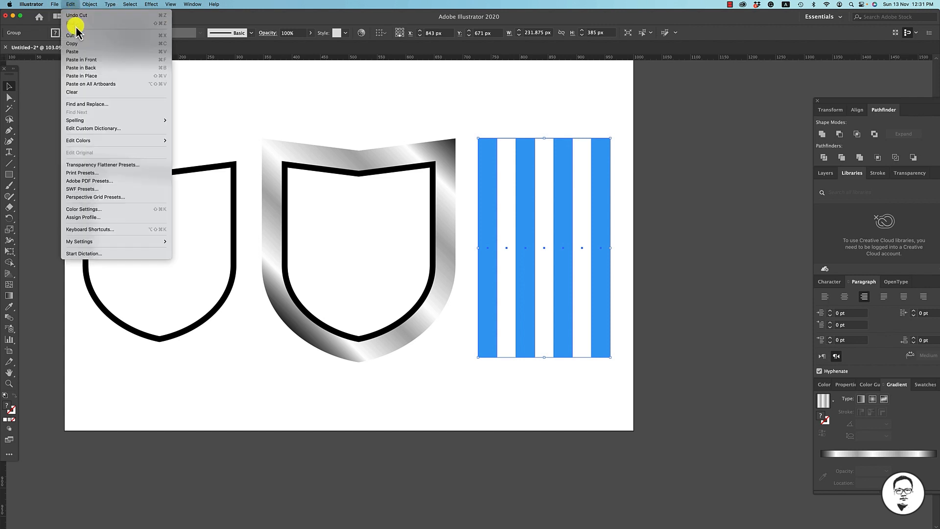
pyautogui.click(83, 60)
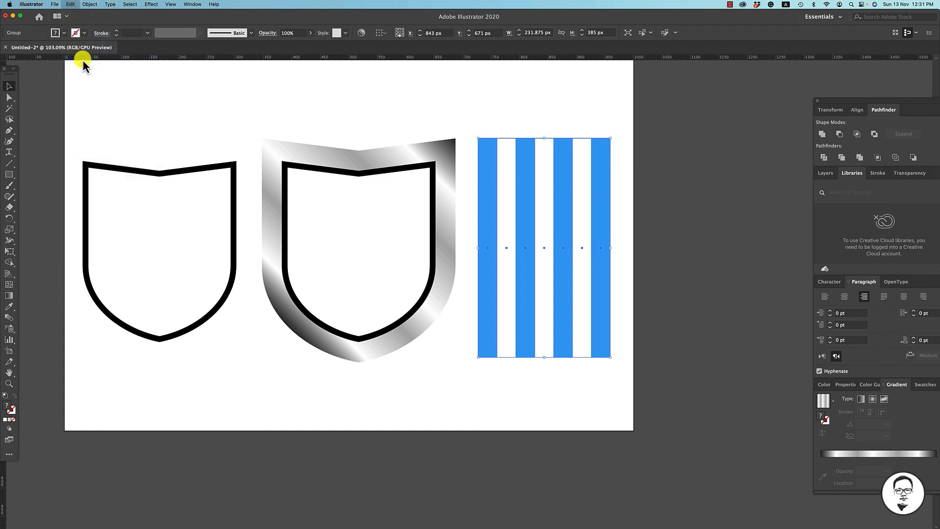
# Make a clipping mask from the stripe group and the black-outlined shield copy in front of it
pyautogui.click(640, 188)
pyautogui.moveTo(602, 176); pyautogui.dragTo(472, 325)
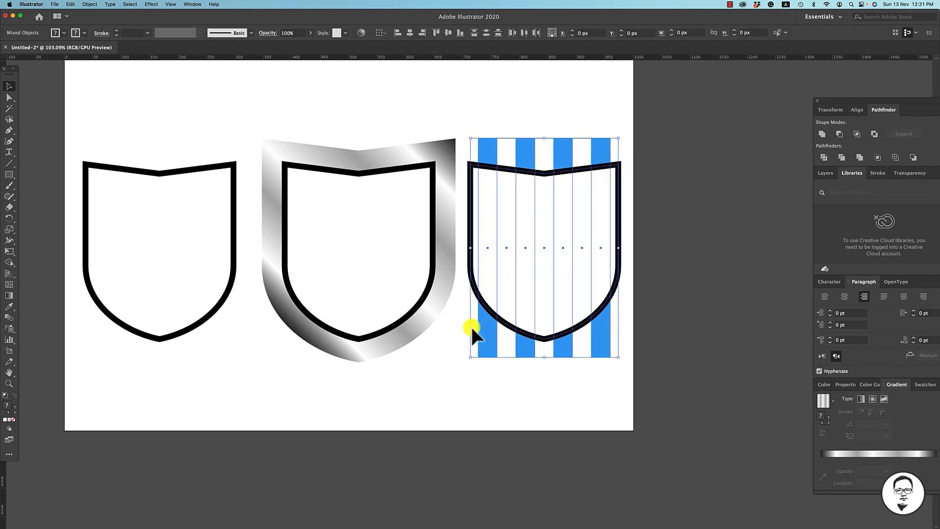
pyautogui.keyDown('shift'); pyautogui.click(390, 143); pyautogui.keyUp('shift')
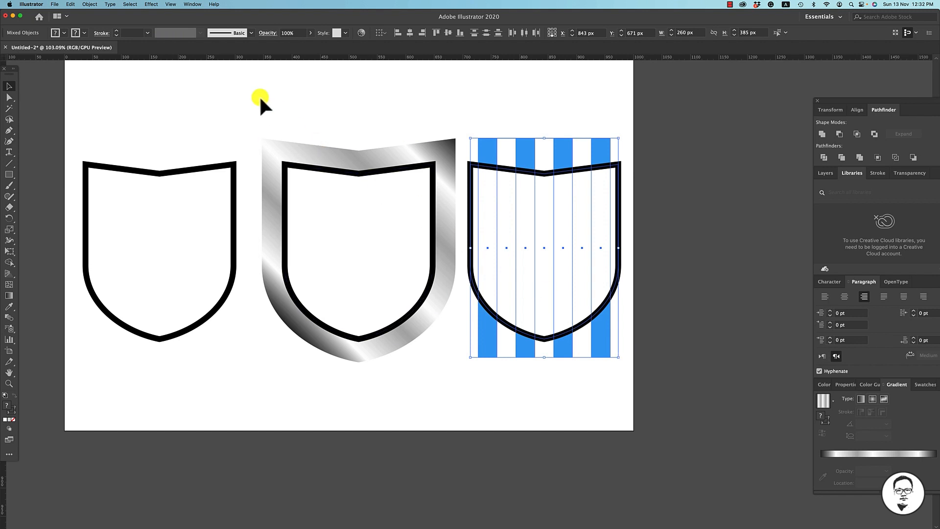
pyautogui.click(91, 4)
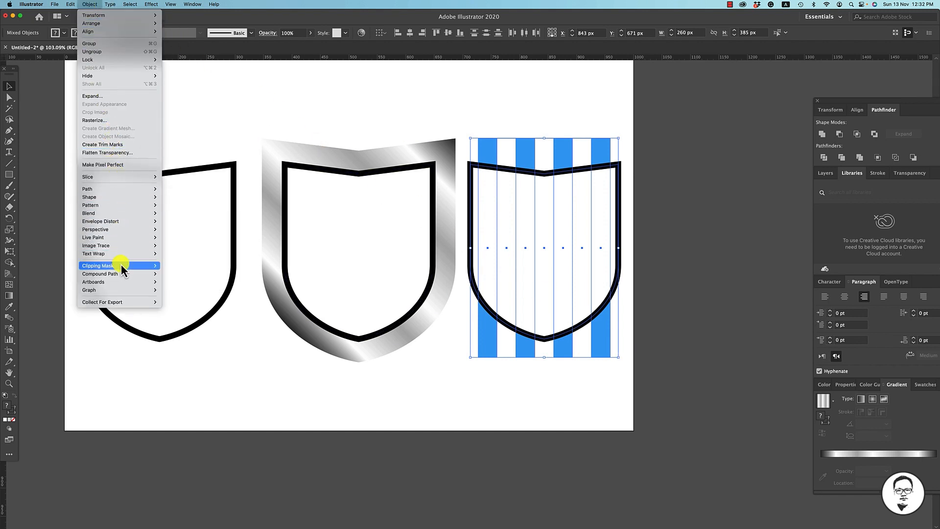
pyautogui.moveTo(121, 266)
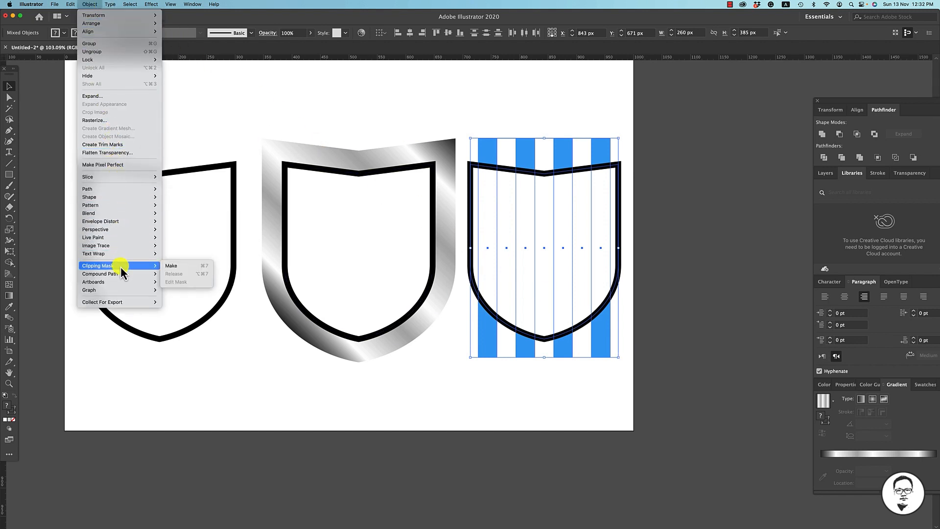
pyautogui.click(185, 266)
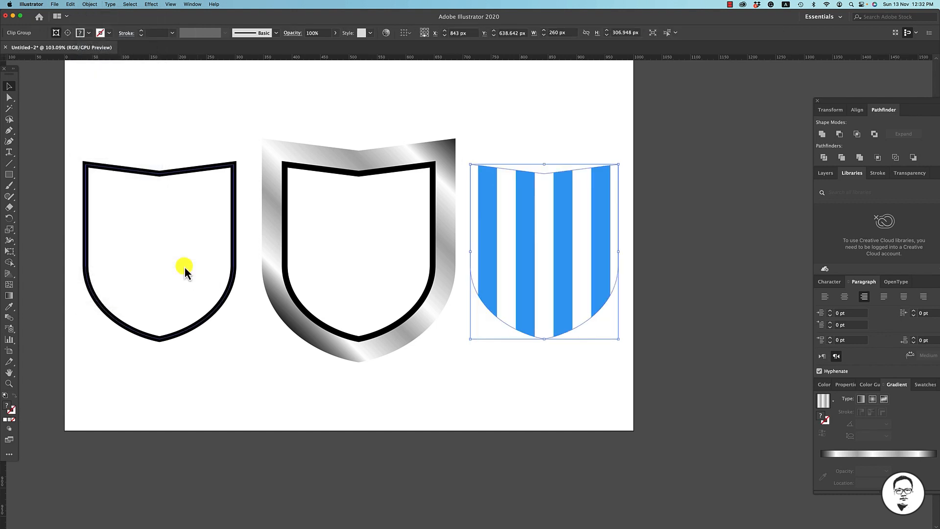
pyautogui.click(652, 219)
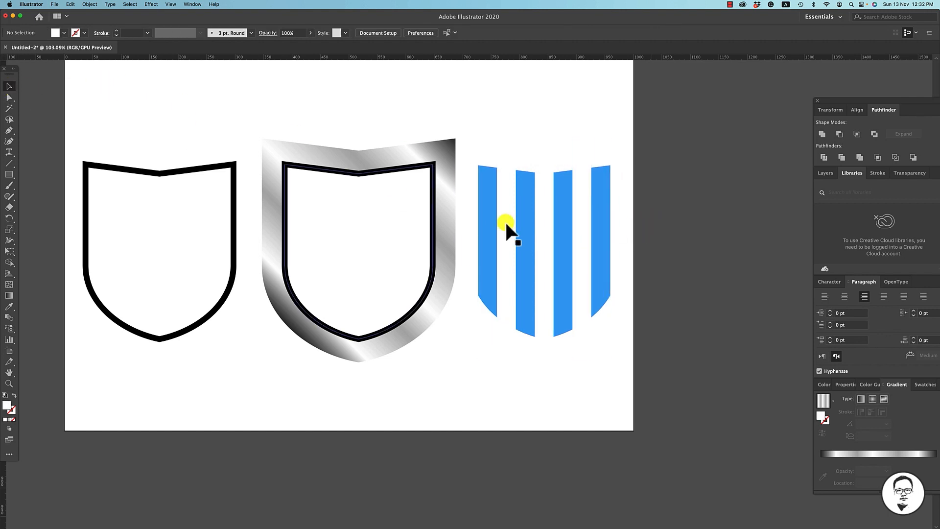
# Move the clipped striped shield over the black-outlined shield inside the metallic frame, keeping it level
pyautogui.click(529, 229)
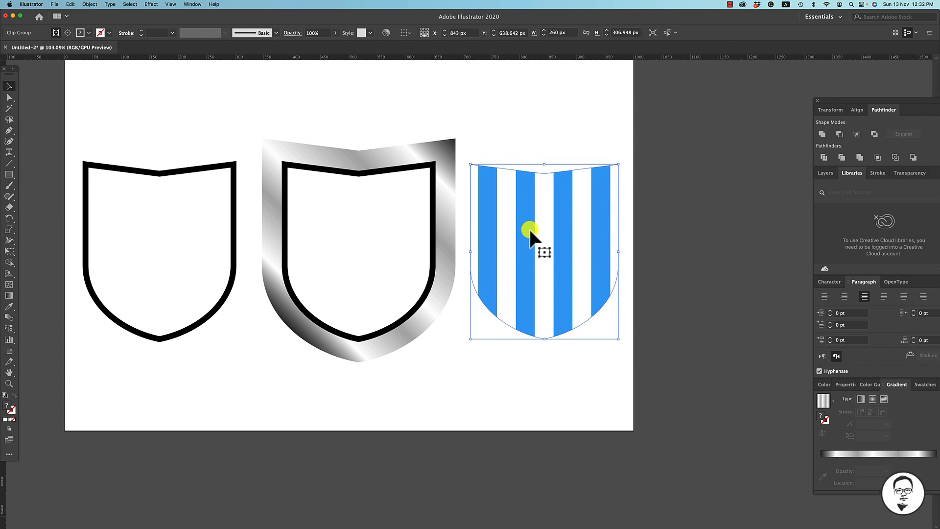
pyautogui.press('alt+super+7')
pyautogui.press('shift+super+a')
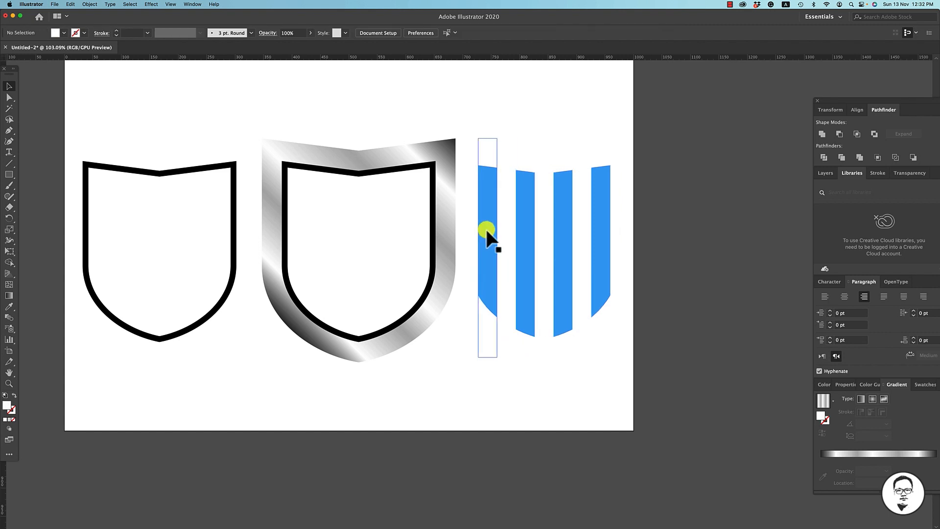
pyautogui.moveTo(536, 225); pyautogui.dragTo(351, 221)
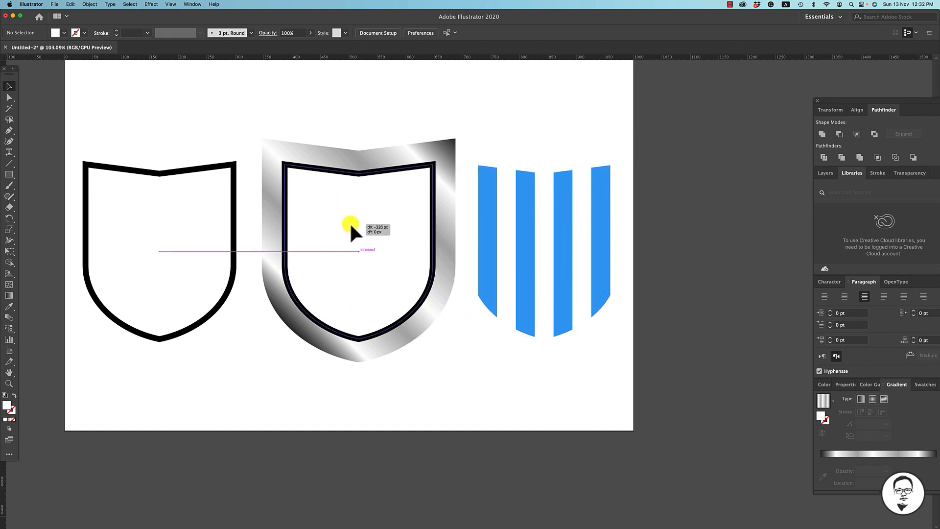
pyautogui.moveTo(351, 222); pyautogui.dragTo(350, 221)
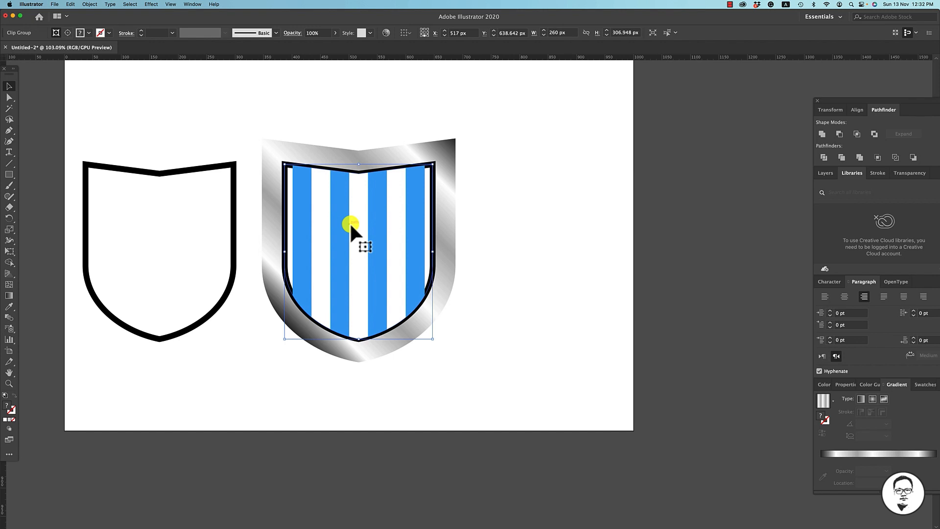
# Cut the clipped stripes and paste them in back of the black-outlined shield inside the metallic frame
pyautogui.rightClick(386, 198)
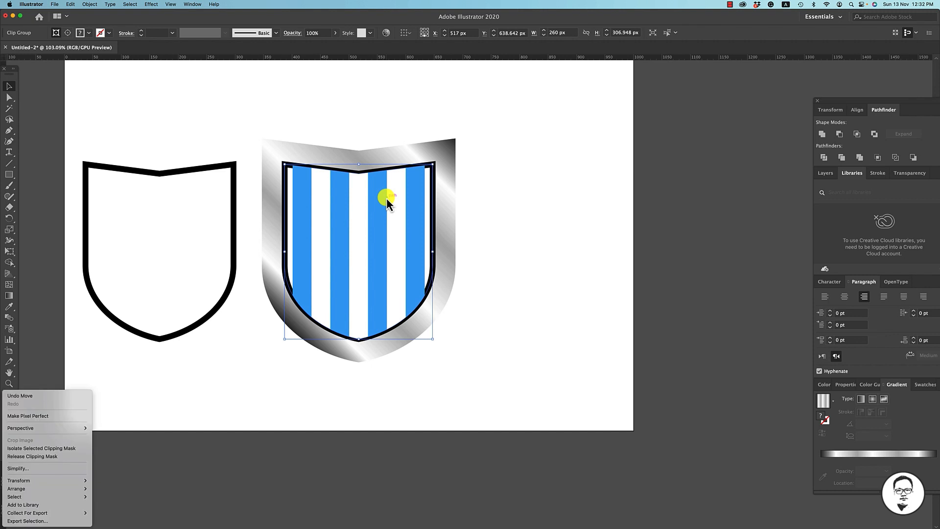
pyautogui.press('Escape')
pyautogui.click(71, 4)
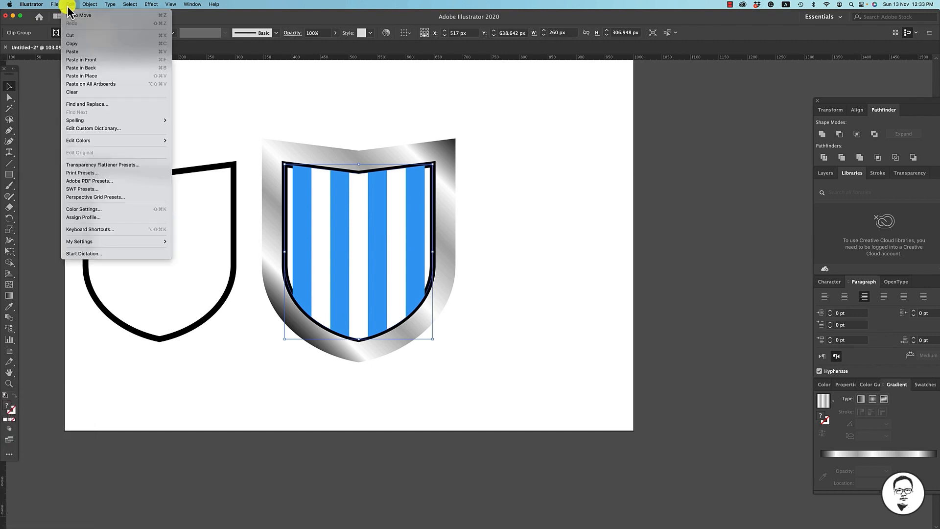
pyautogui.click(75, 37)
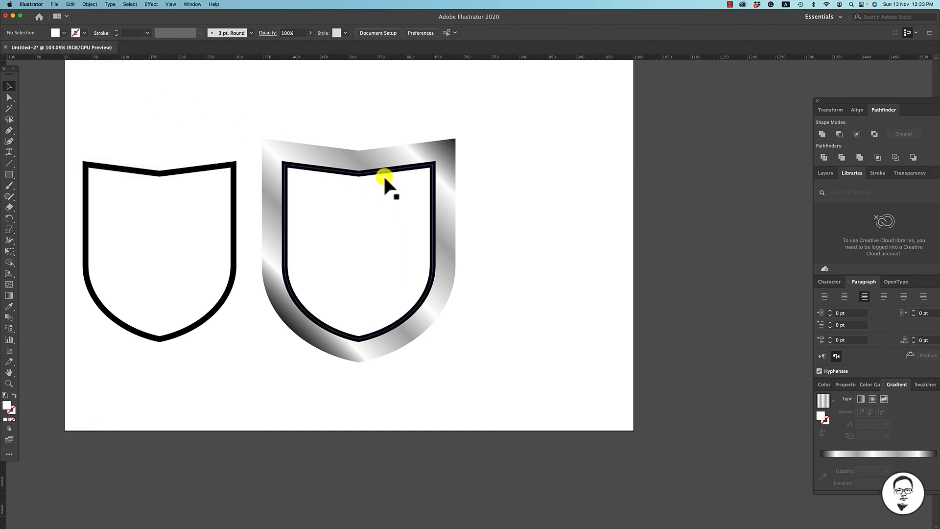
pyautogui.click(382, 170)
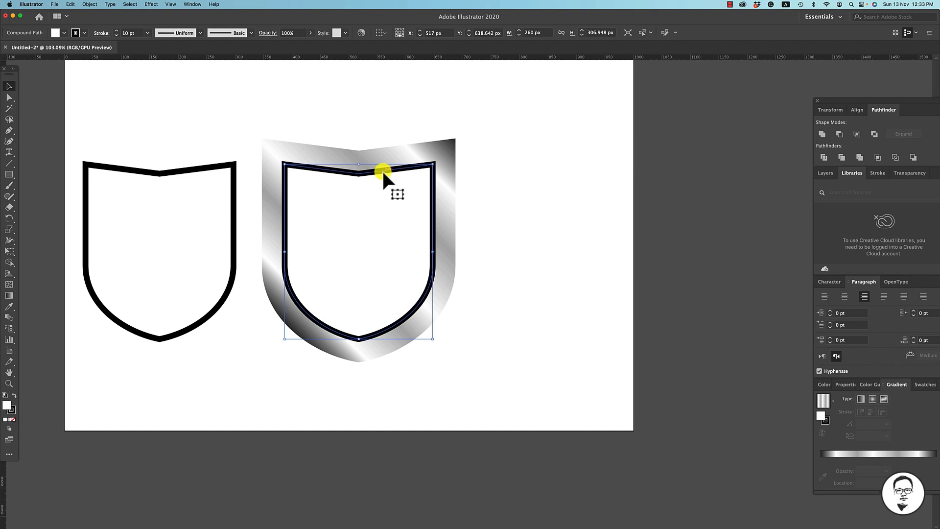
pyautogui.click(90, 5)
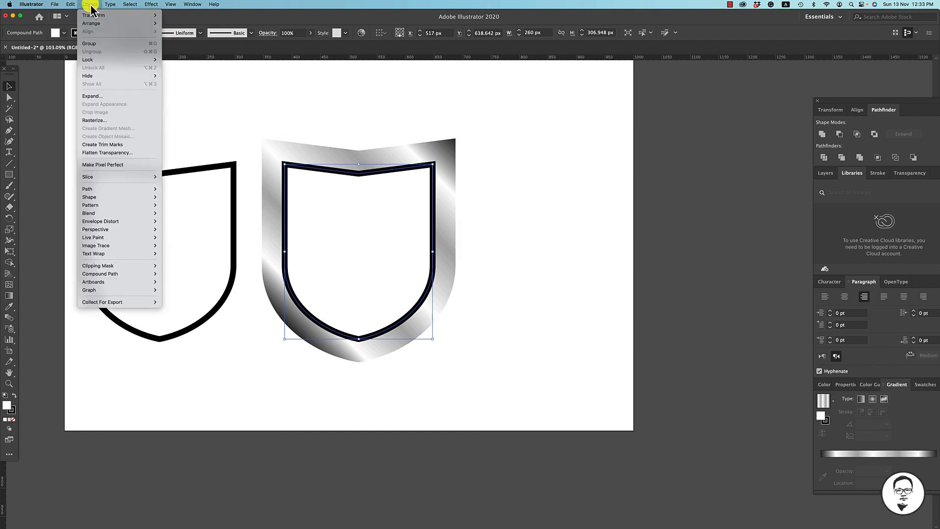
pyautogui.moveTo(73, 6)
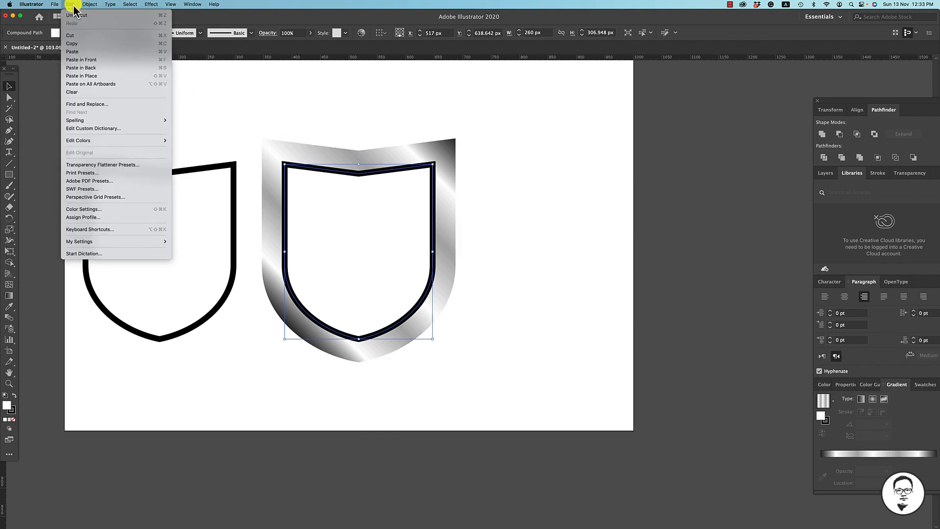
pyautogui.click(94, 71)
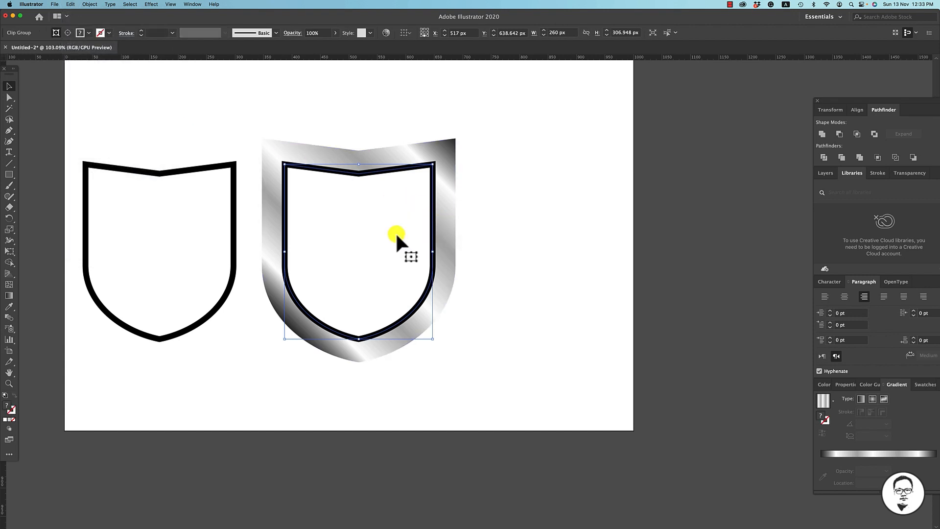
# Remove the fill from the black-outlined shield in front of the stripes, leaving only its stroke
pyautogui.click(13, 420)
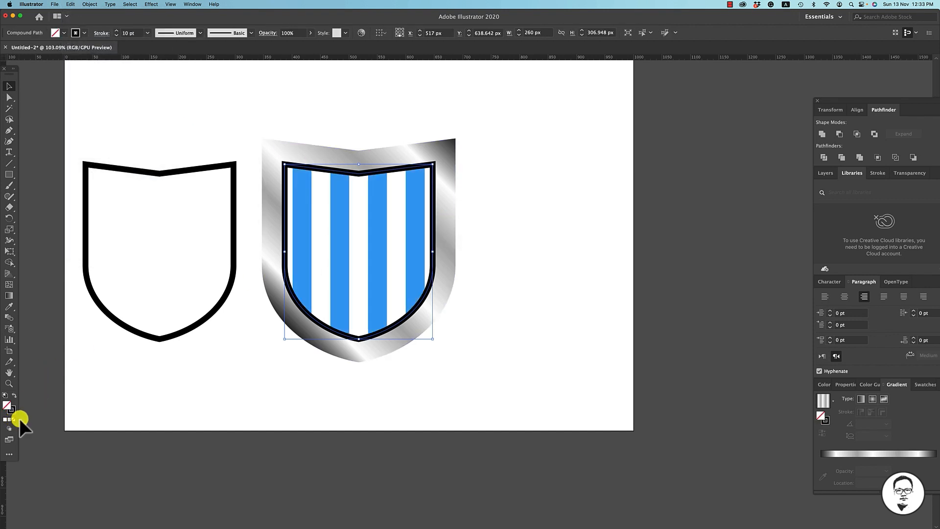
pyautogui.click(546, 302)
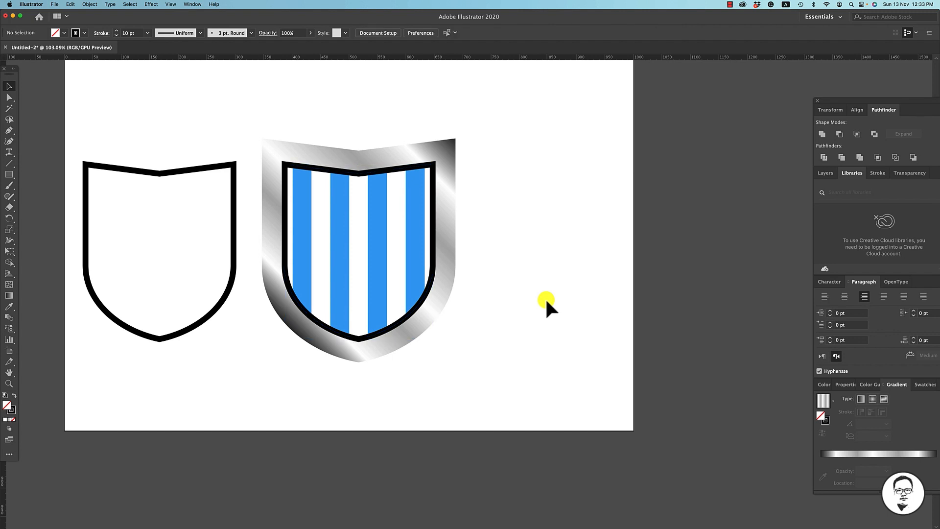
pyautogui.click(214, 166)
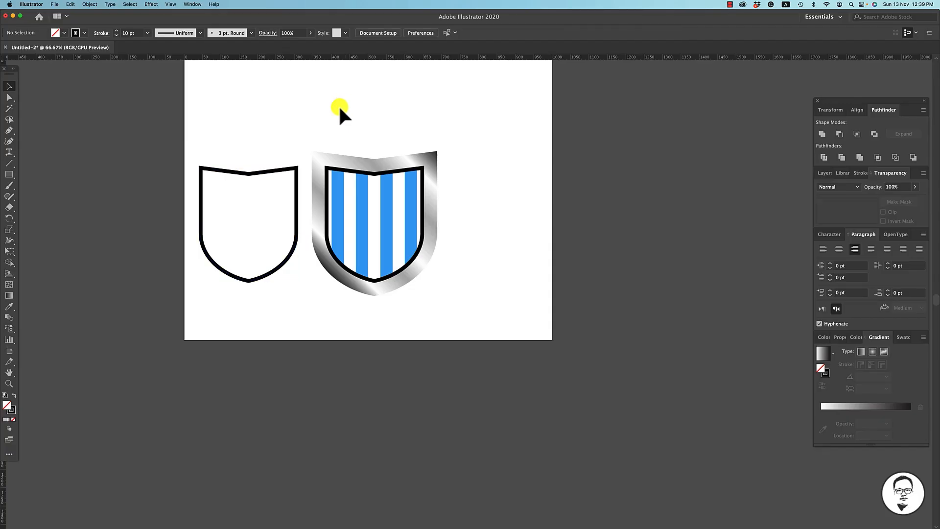
# Delete the left half of the plain black-outlined shield by directly selecting its left anchor points
pyautogui.click(9, 97)
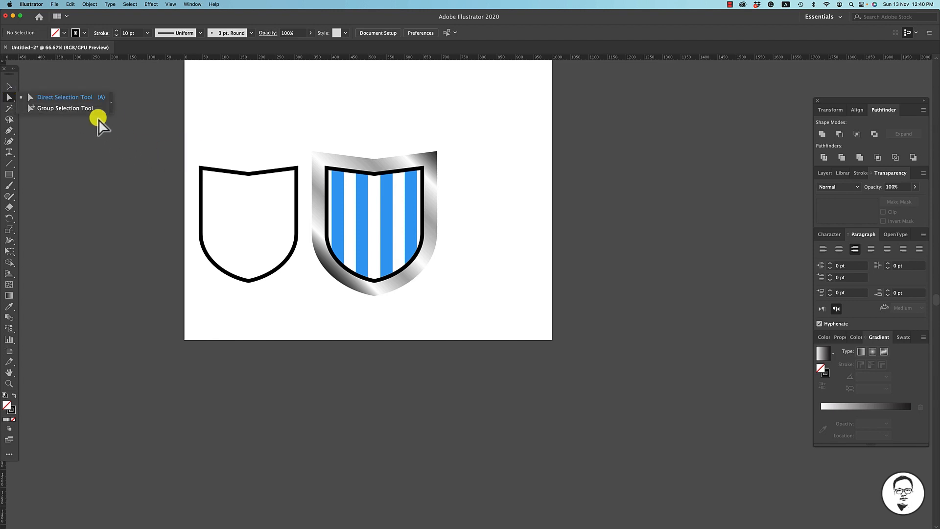
pyautogui.click(85, 101)
pyautogui.moveTo(194, 158); pyautogui.dragTo(213, 247)
pyautogui.press('Delete')
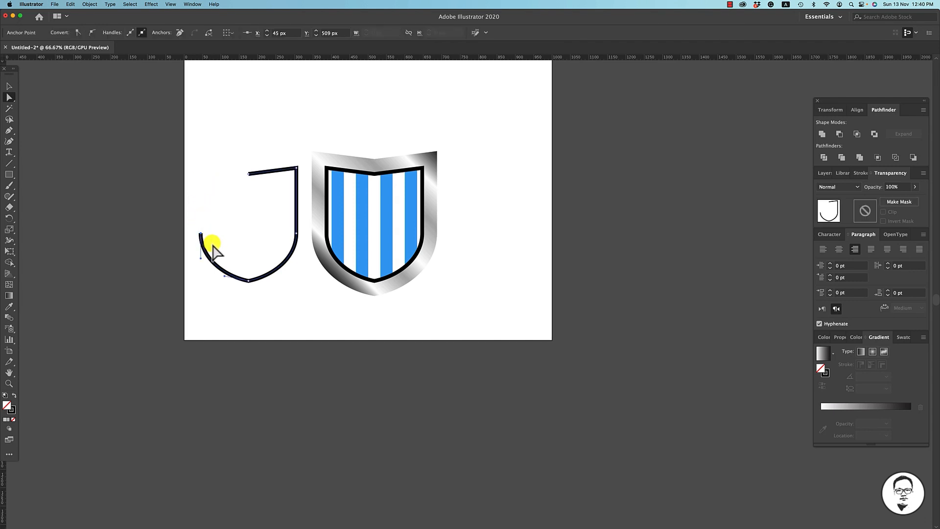
pyautogui.press('Delete')
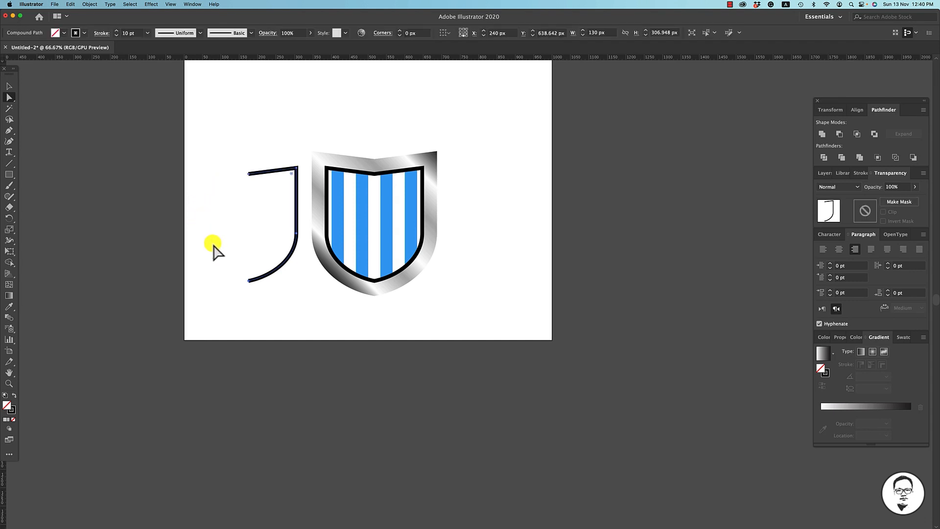
# Close the remaining half-shield with a straight vertical Pen segment between its upper and lower open endpoints
pyautogui.click(11, 132)
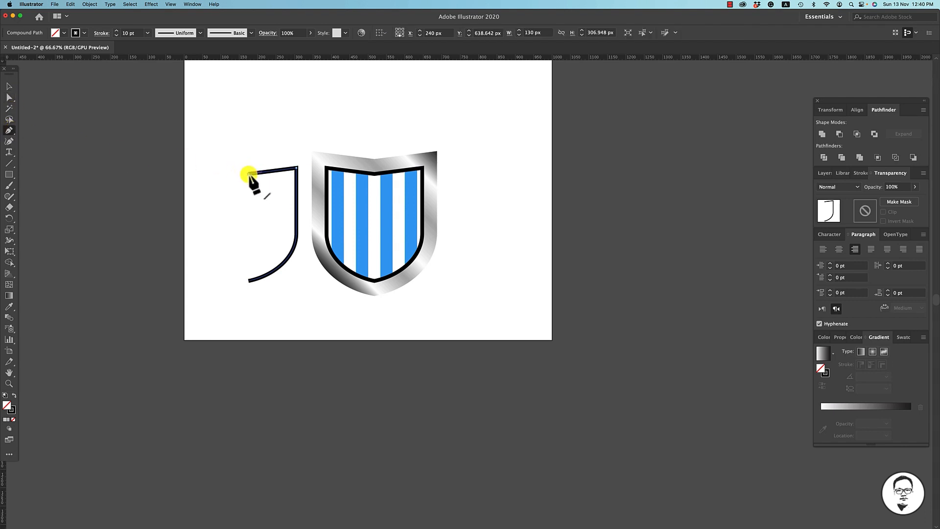
pyautogui.click(250, 174)
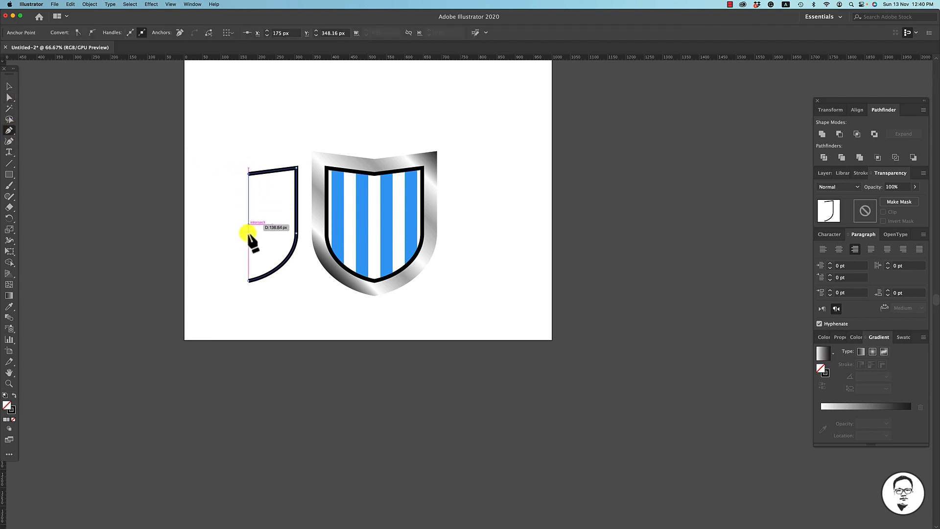
pyautogui.click(249, 281)
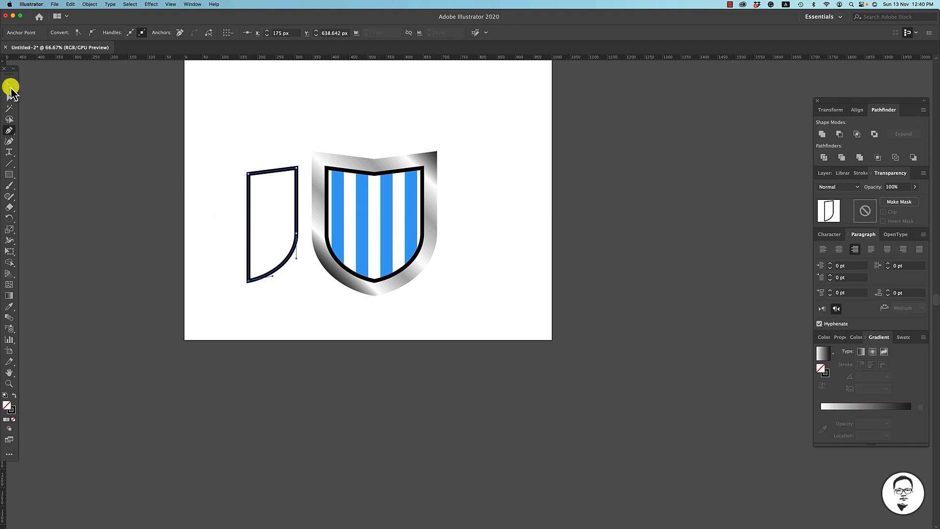
pyautogui.click(11, 88)
pyautogui.click(288, 132)
# Create a reflected copy of the half-shield across the vertical axis
pyautogui.click(281, 171)
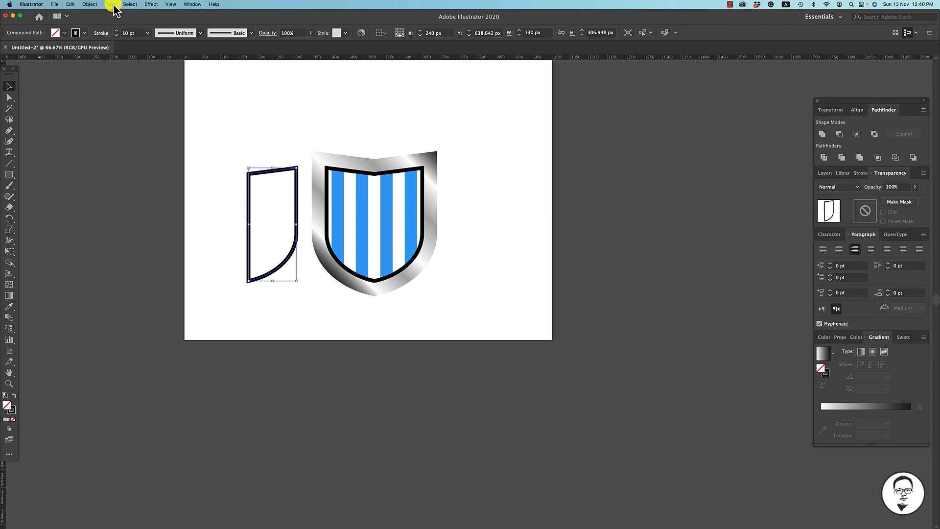
pyautogui.click(130, 4)
pyautogui.moveTo(135, 18)
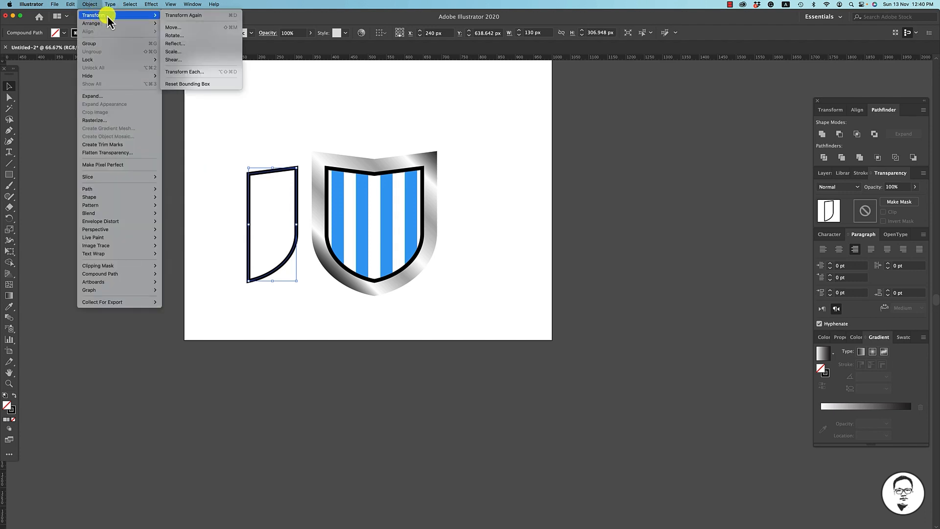
pyautogui.click(177, 44)
pyautogui.click(423, 333)
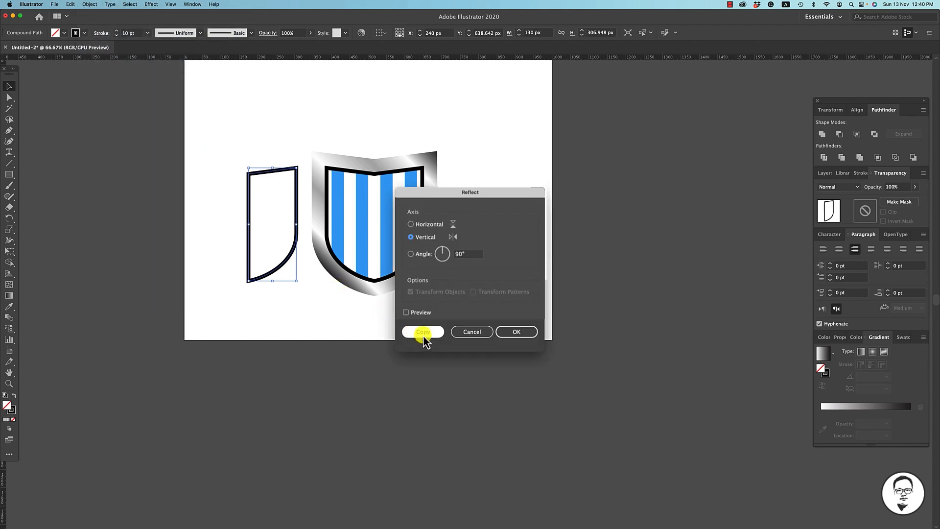
# Move the reflected half-shield horizontally until its straight edge meets the original's, completing the divided shield
pyautogui.click(313, 296)
pyautogui.moveTo(294, 278); pyautogui.dragTo(249, 282)
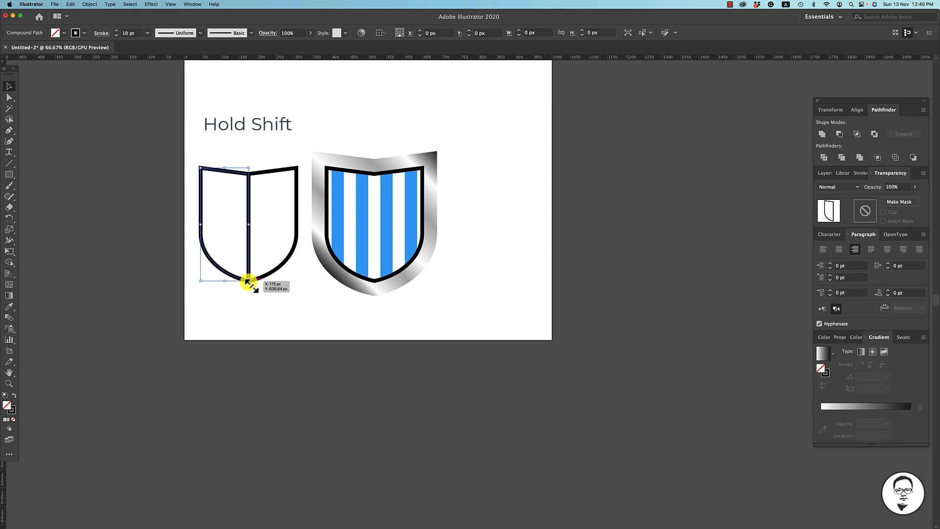
pyautogui.click(288, 311)
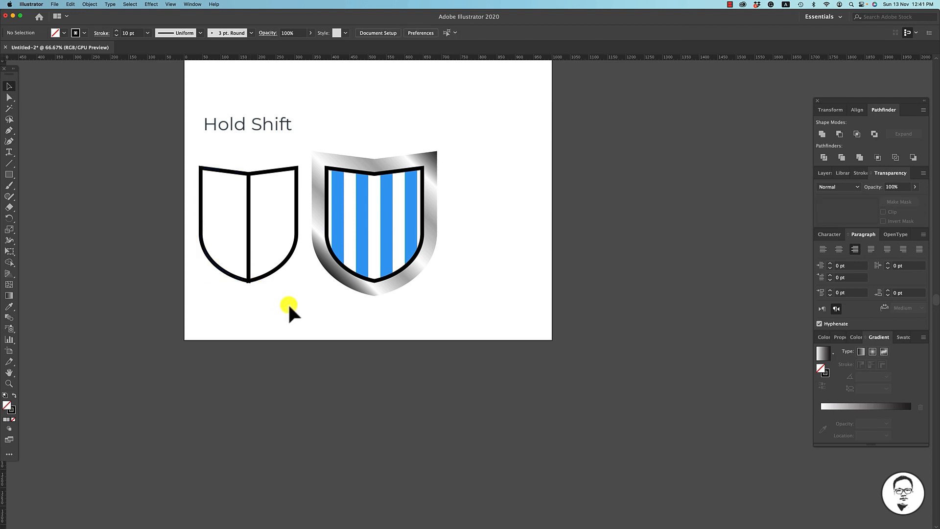
# Fill the right half-shield with the white-to-black linear gradient and remove its stroke
pyautogui.click(268, 272)
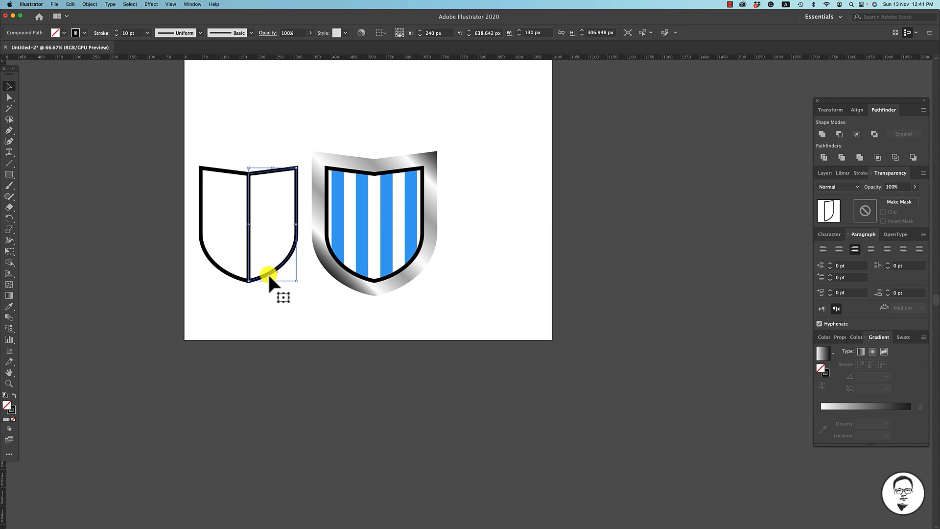
pyautogui.click(84, 33)
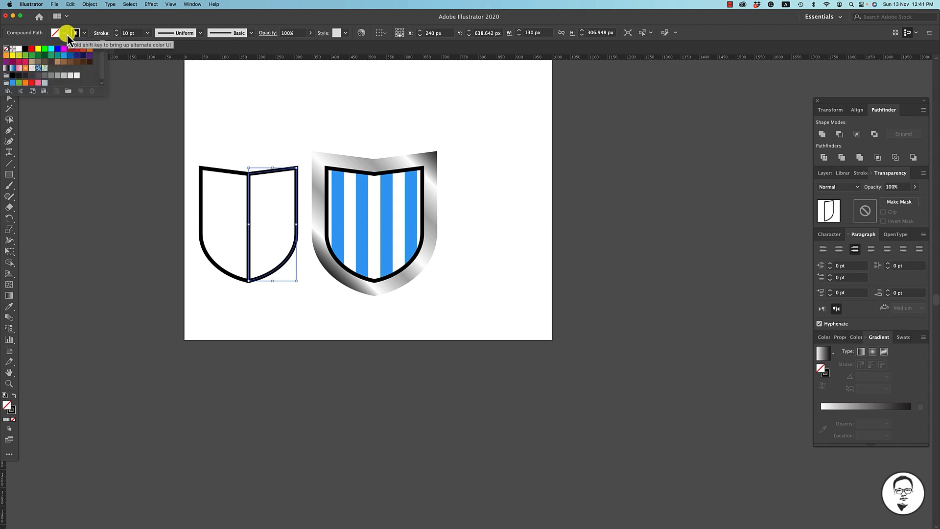
pyautogui.click(6, 69)
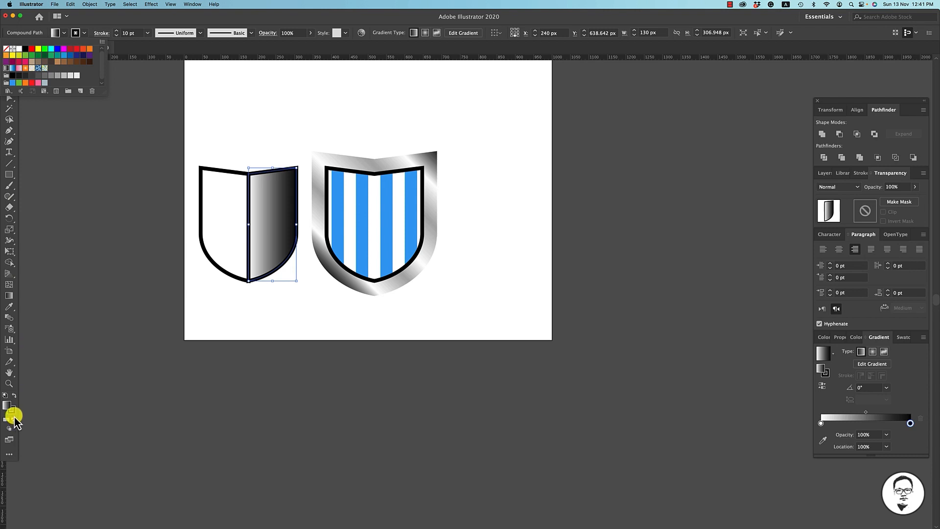
pyautogui.click(84, 32)
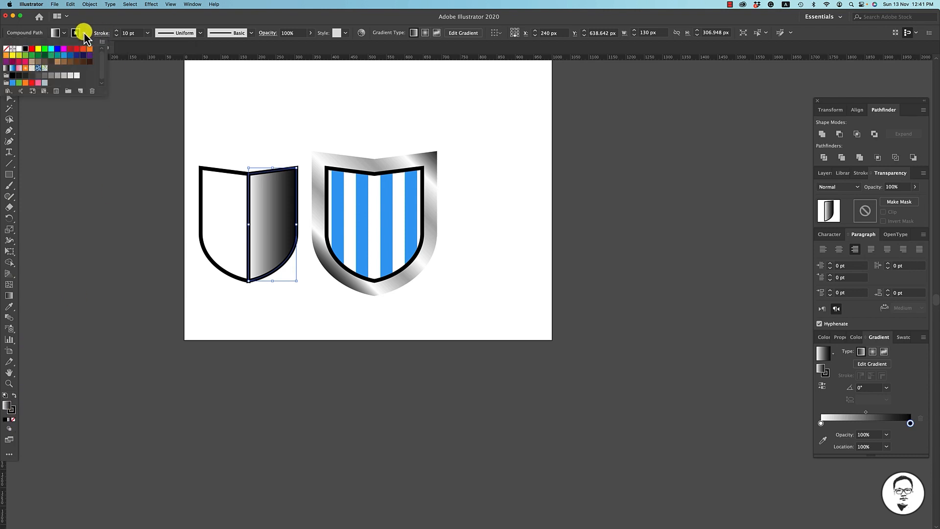
pyautogui.click(6, 49)
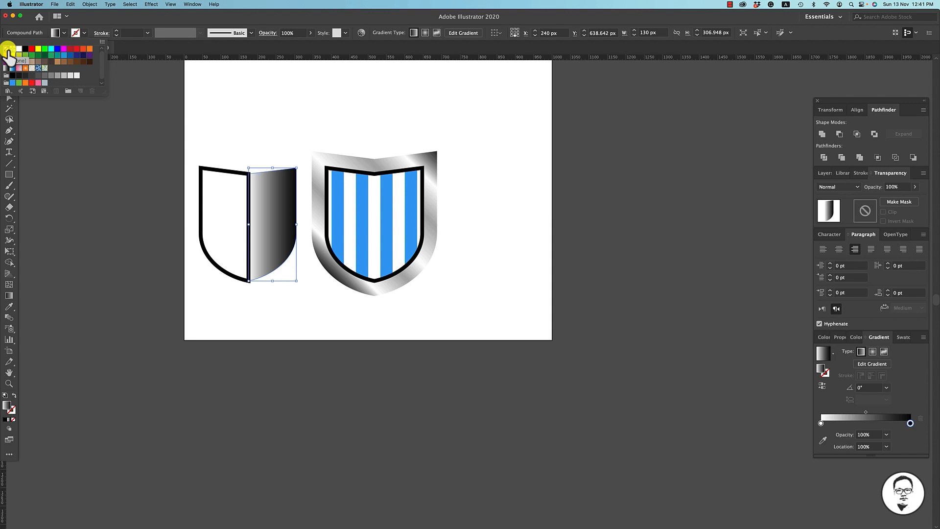
pyautogui.click(285, 310)
pyautogui.click(284, 293)
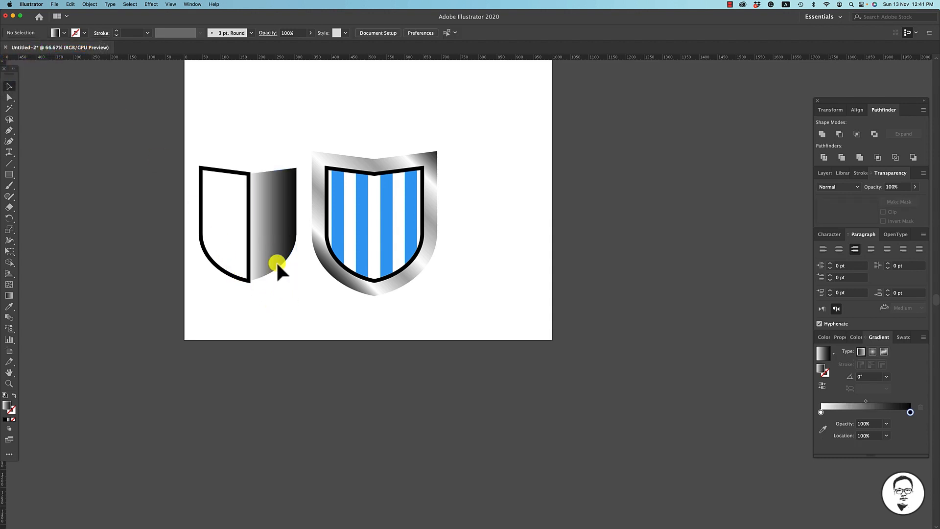
# Copy the right half-shield's gradient fill and strokeless appearance to the left half with the Eyedropper tool
pyautogui.click(235, 174)
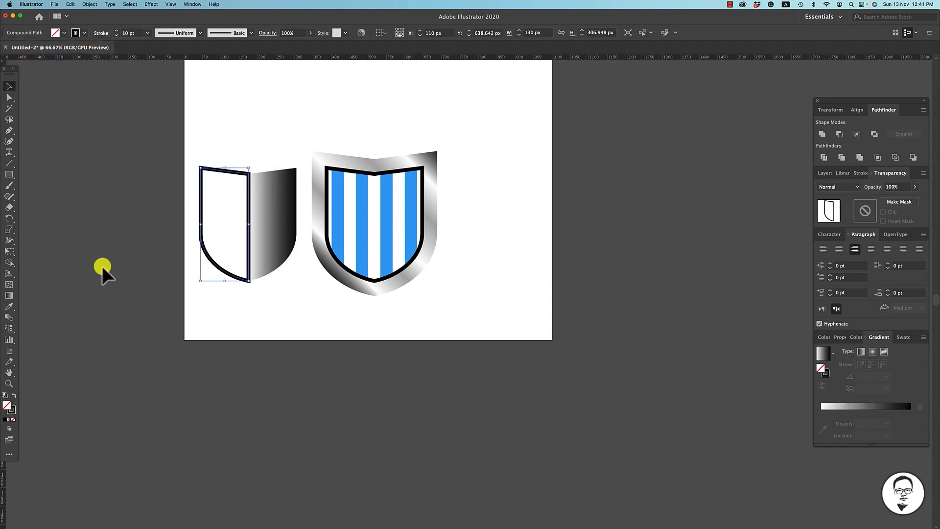
pyautogui.click(9, 312)
pyautogui.click(260, 214)
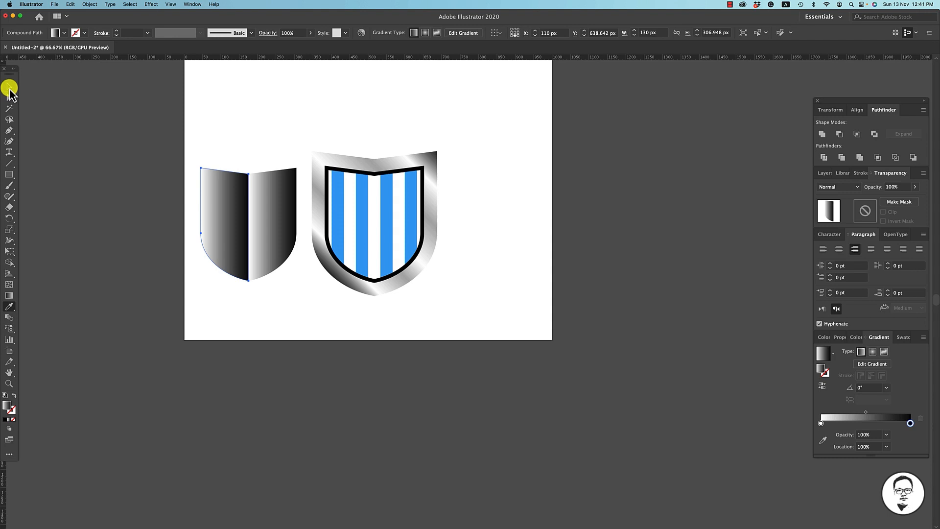
pyautogui.click(8, 87)
pyautogui.click(311, 306)
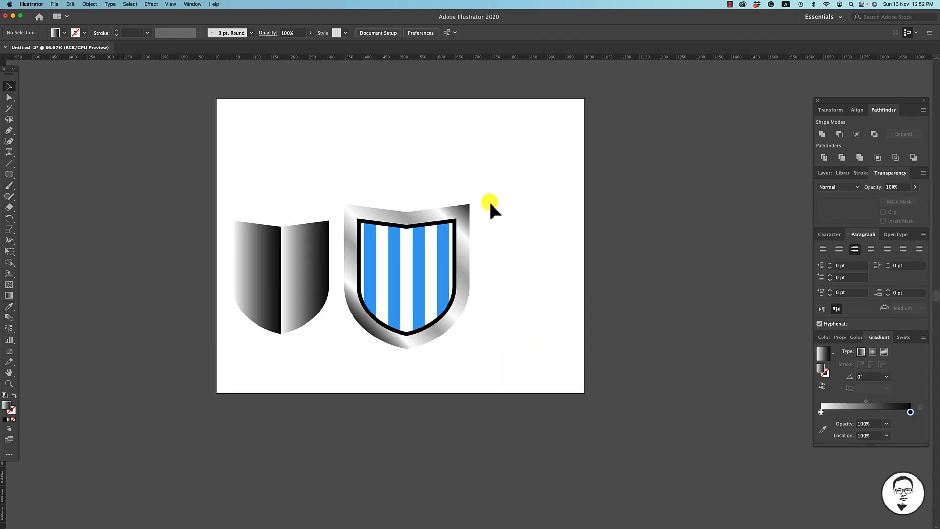
# Change the black end stop of the right half-shield's gradient to light gray
pyautogui.moveTo(491, 203); pyautogui.dragTo(594, 327)
pyautogui.click(594, 326)
pyautogui.click(322, 285)
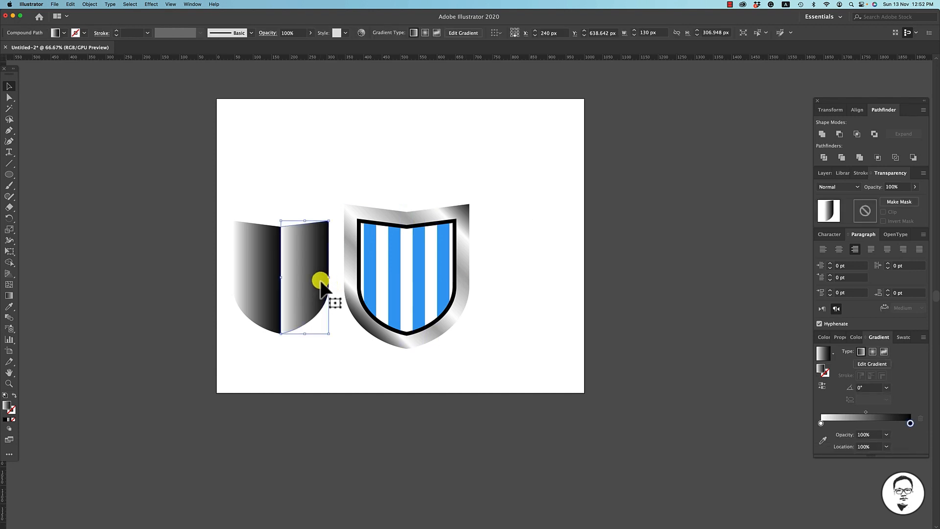
pyautogui.doubleClick(911, 424)
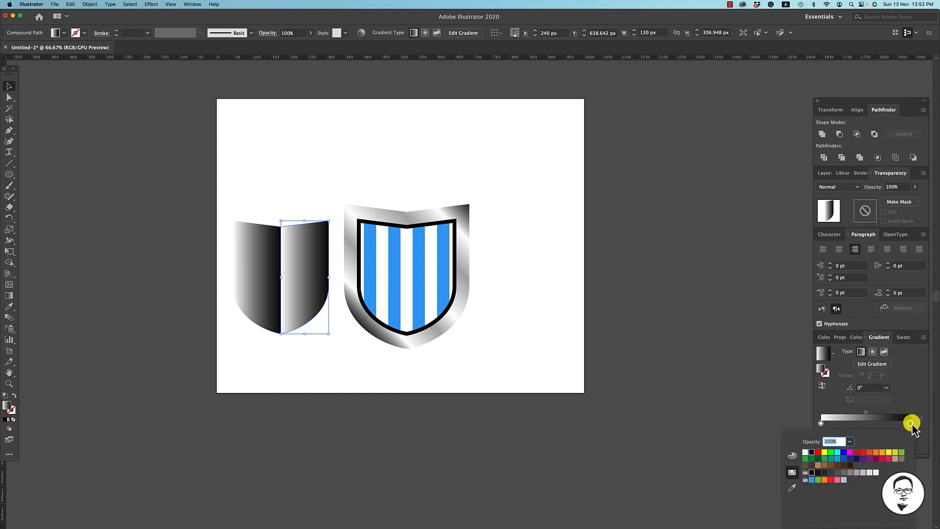
pyautogui.click(858, 473)
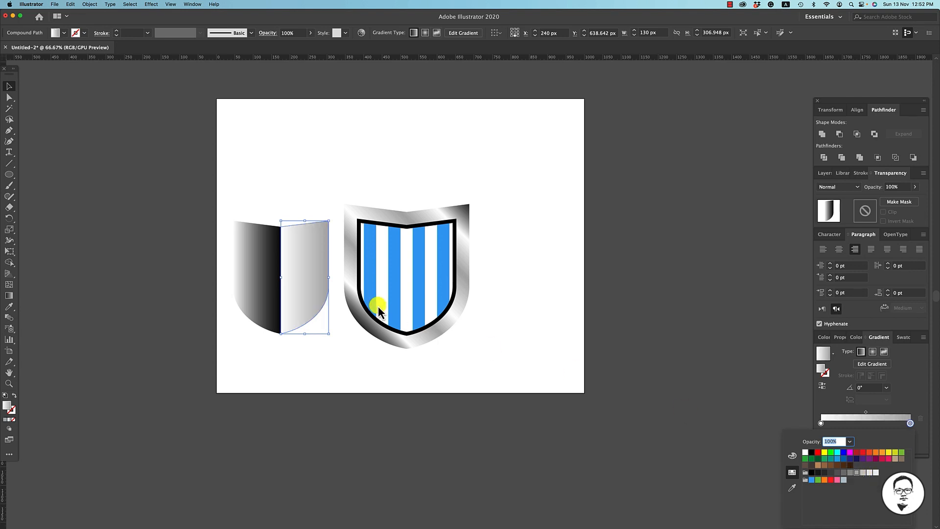
# Recolor the left half-shield's black gradient stop with the same light gray as the right half
pyautogui.click(258, 263)
pyautogui.click(266, 263)
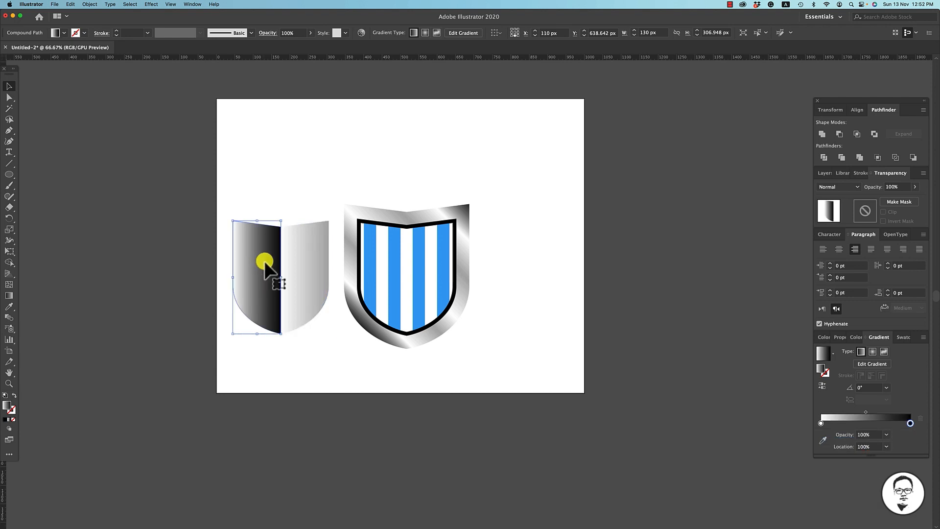
pyautogui.doubleClick(911, 423)
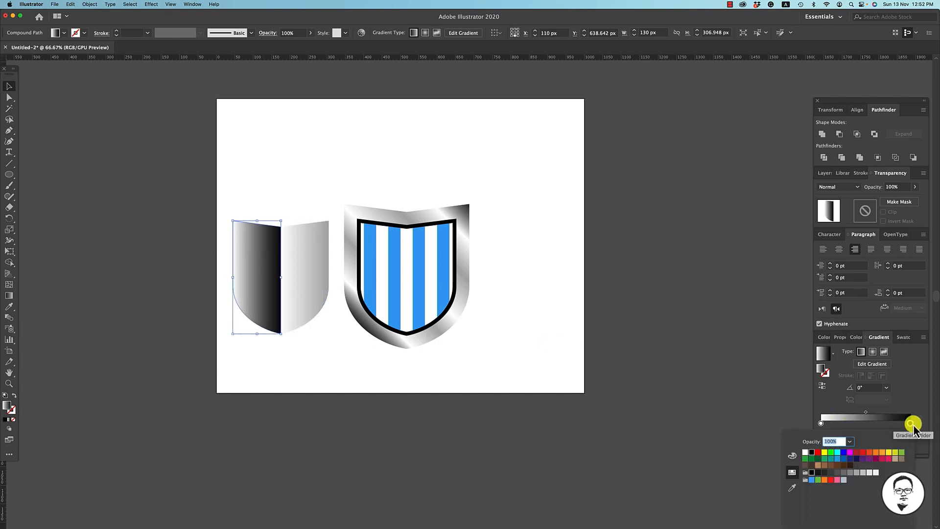
pyautogui.click(856, 473)
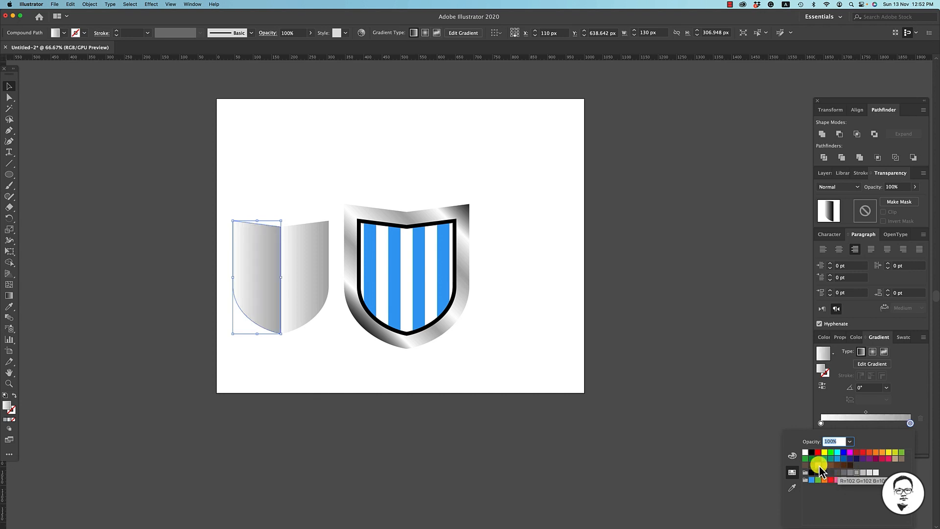
pyautogui.press('Escape')
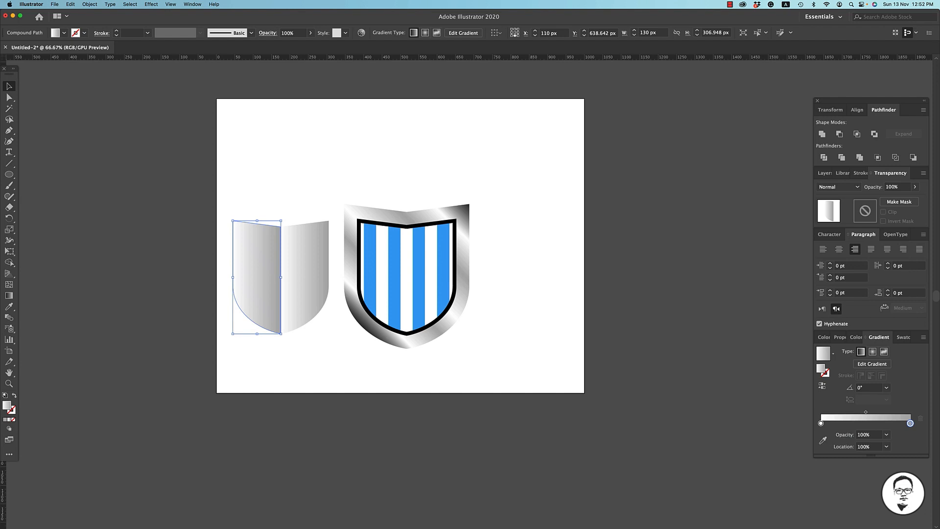
pyautogui.click(278, 176)
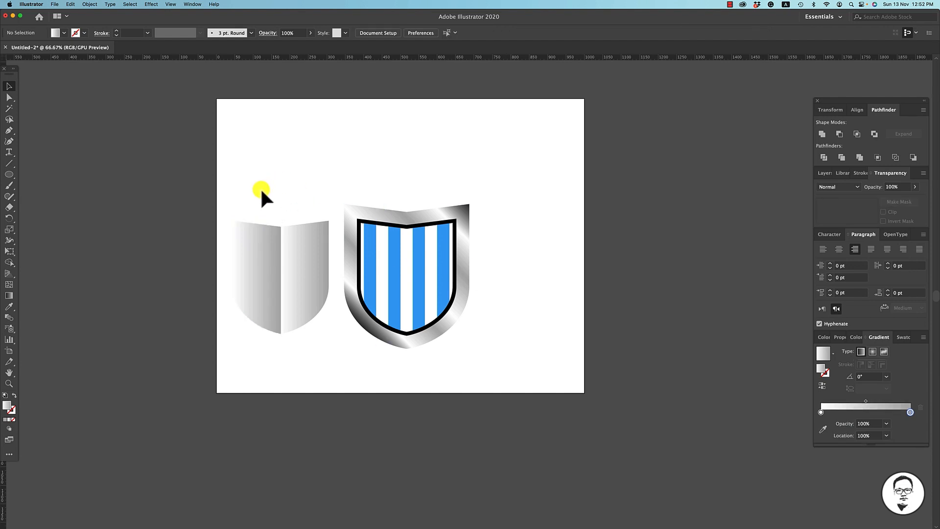
# Move both gradient halves over the striped shield, then cut and paste them directly in front of the striped clip group
pyautogui.moveTo(260, 187); pyautogui.dragTo(405, 279)
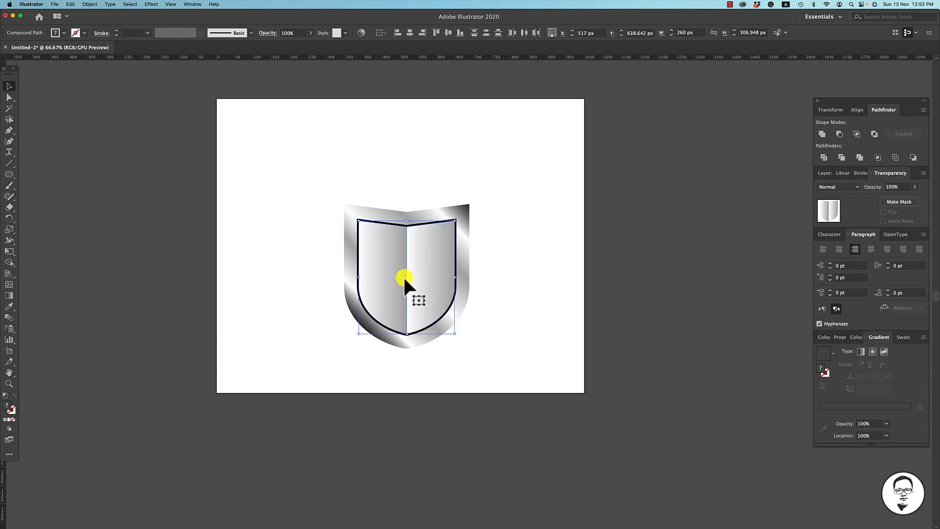
pyautogui.click(71, 4)
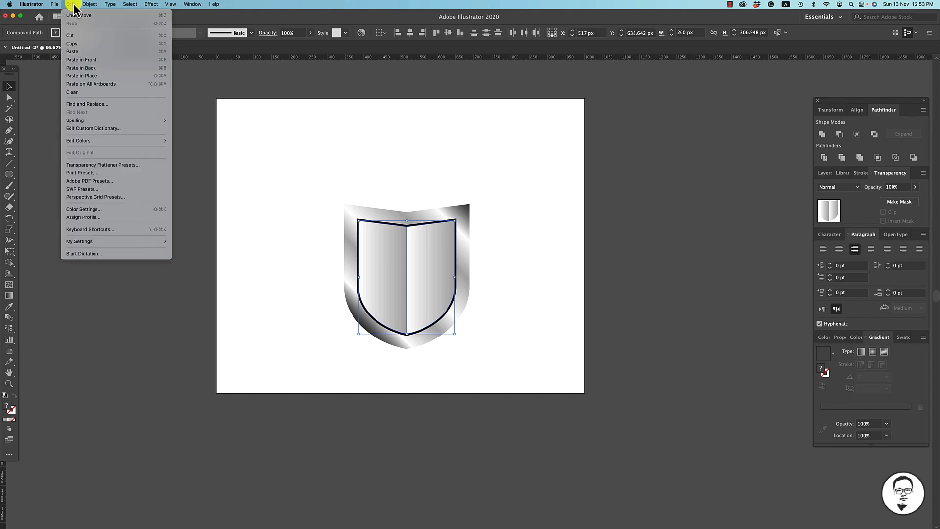
pyautogui.click(72, 36)
pyautogui.click(399, 251)
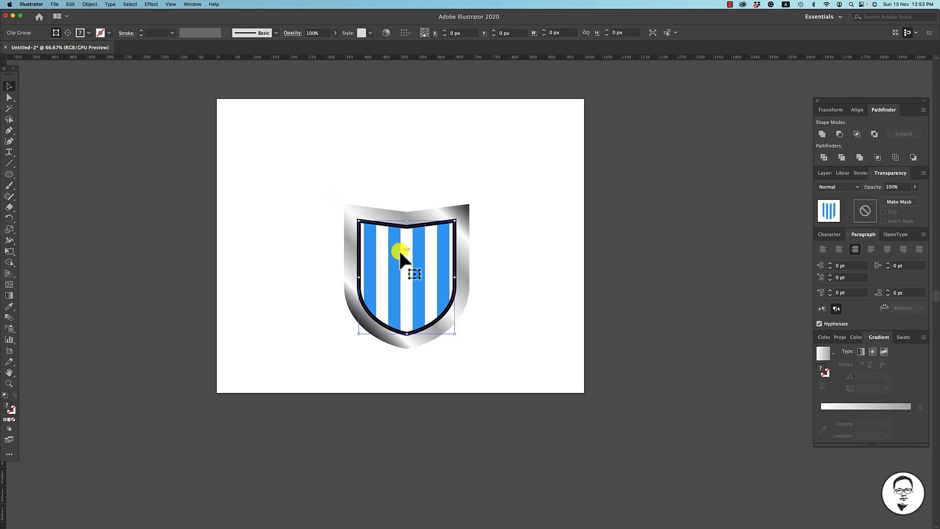
pyautogui.click(71, 5)
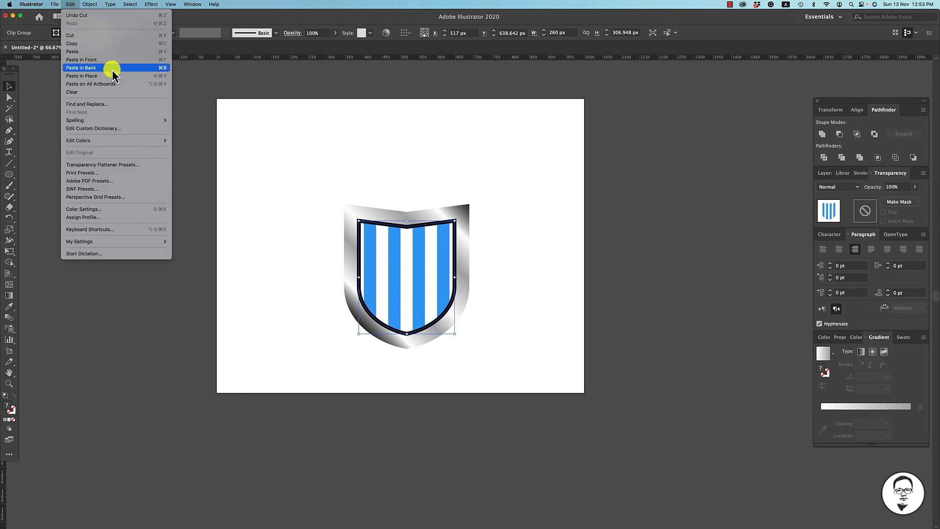
pyautogui.click(83, 60)
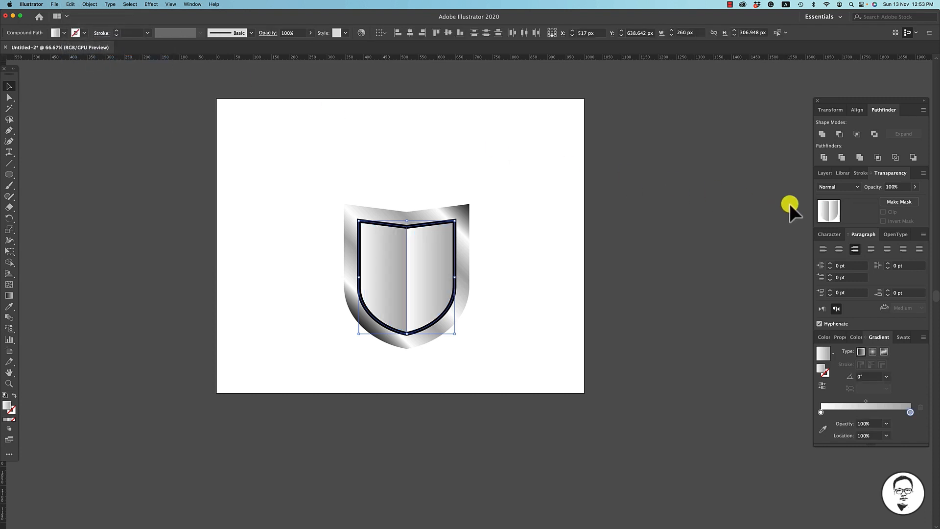
# Set the blending mode of the gradient halves to Multiply so they shade the stripes
pyautogui.click(857, 187)
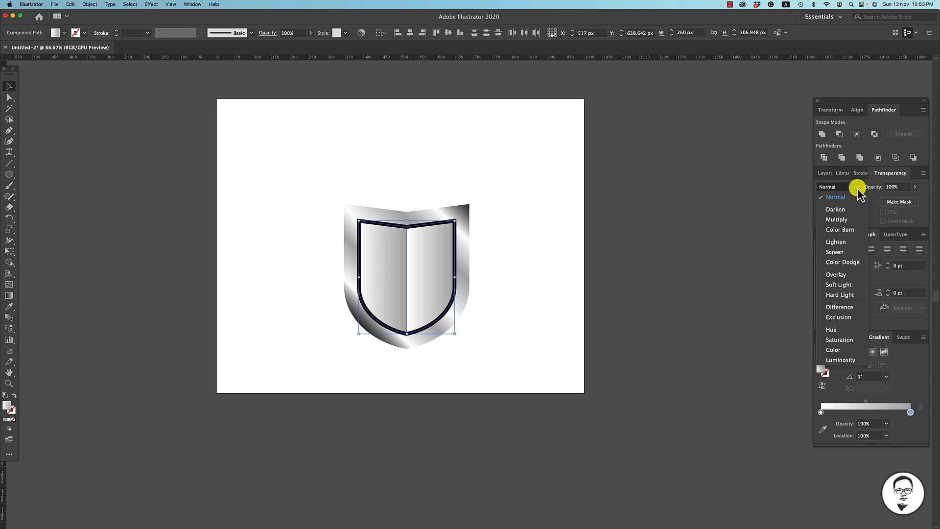
pyautogui.click(844, 219)
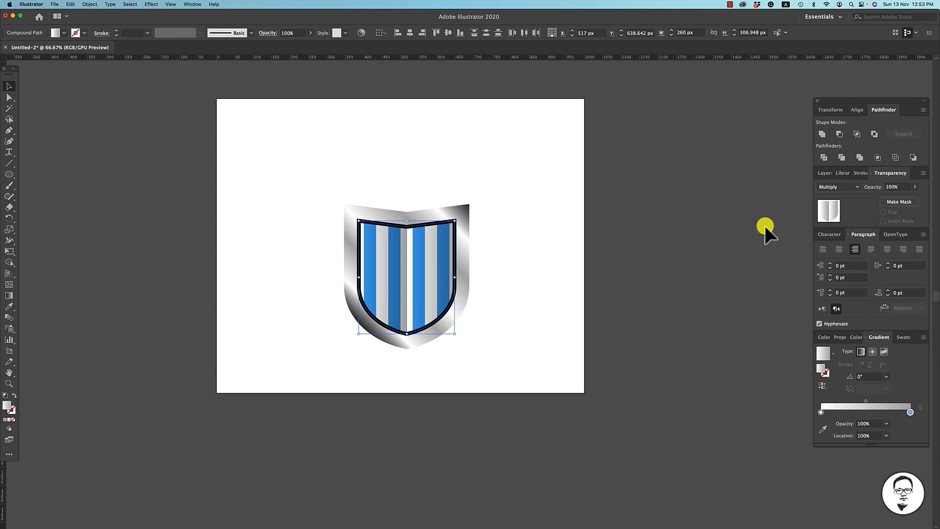
pyautogui.click(500, 231)
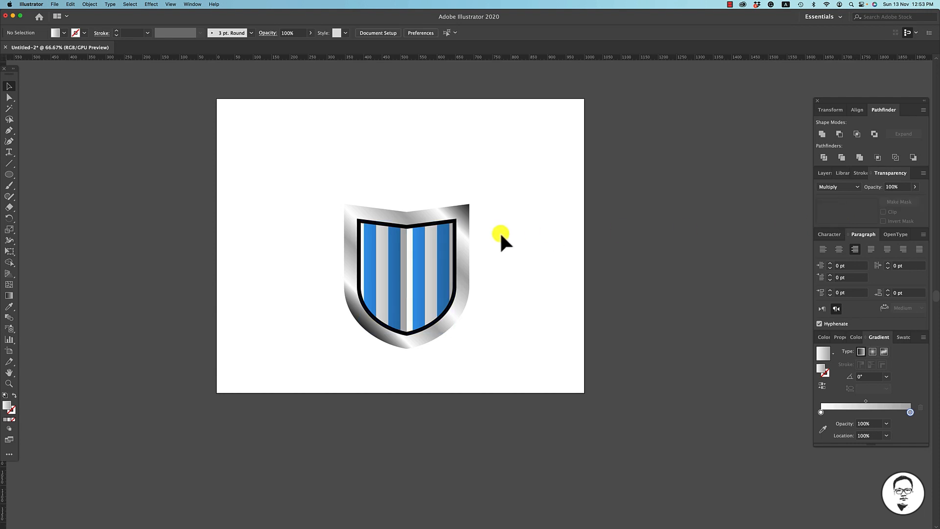
# Change the stroke color of the inner shield outline from black to white
pyautogui.click(455, 229)
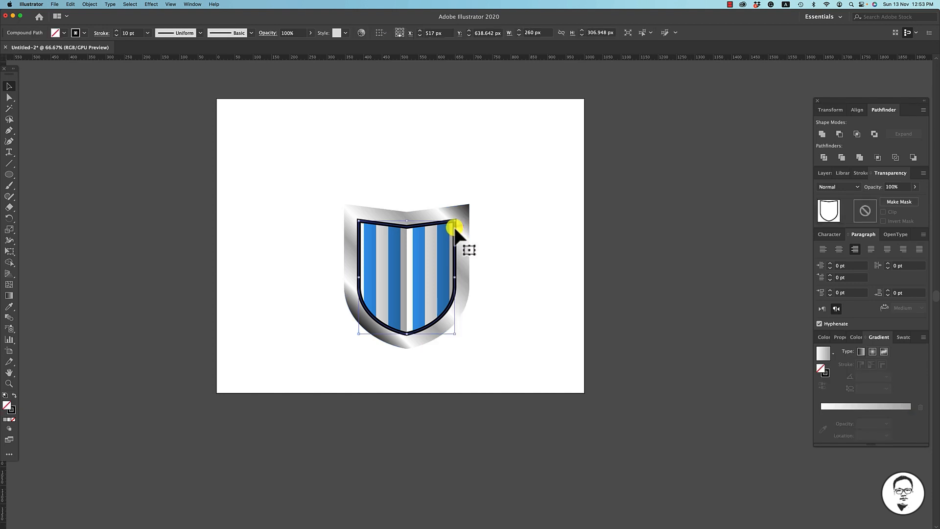
pyautogui.click(85, 34)
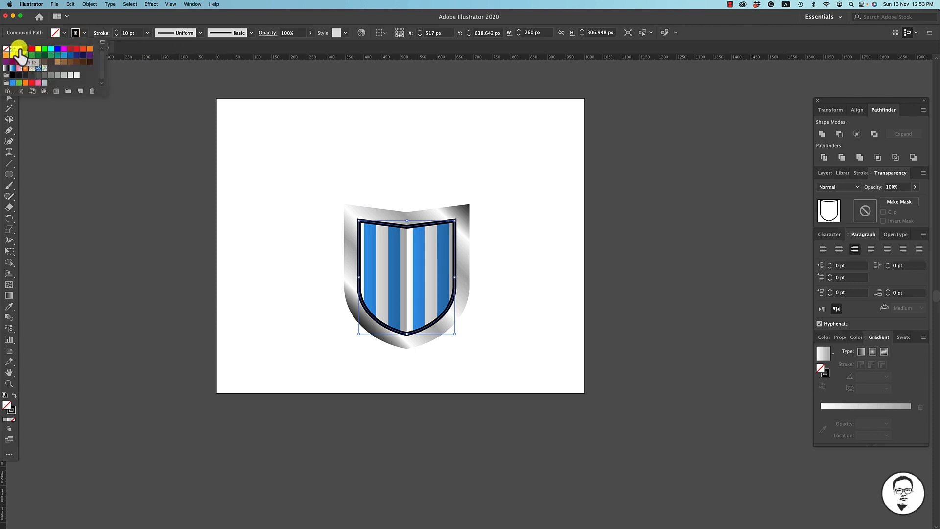
pyautogui.click(19, 50)
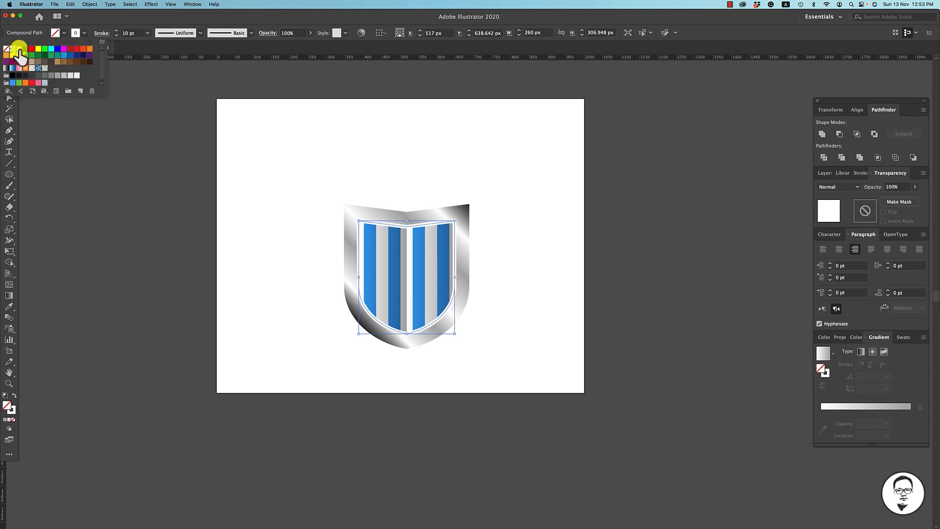
pyautogui.click(527, 230)
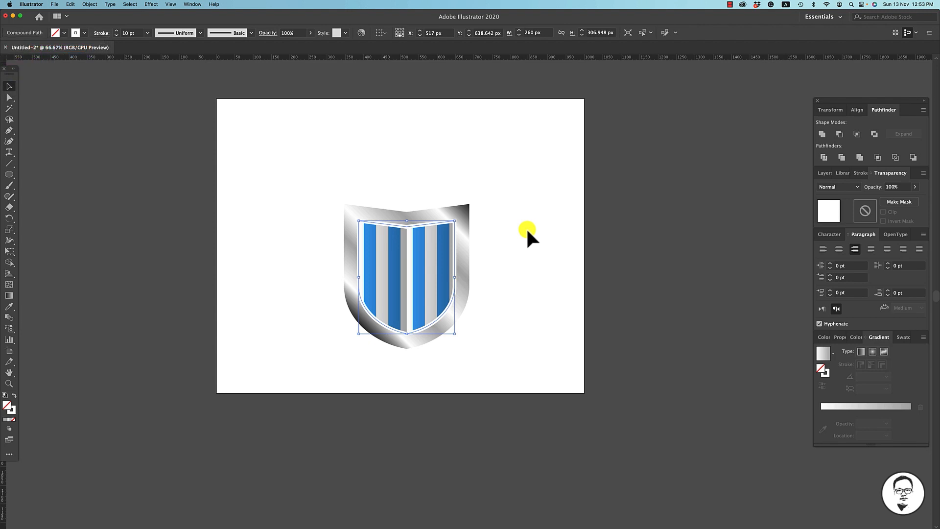
pyautogui.click(491, 177)
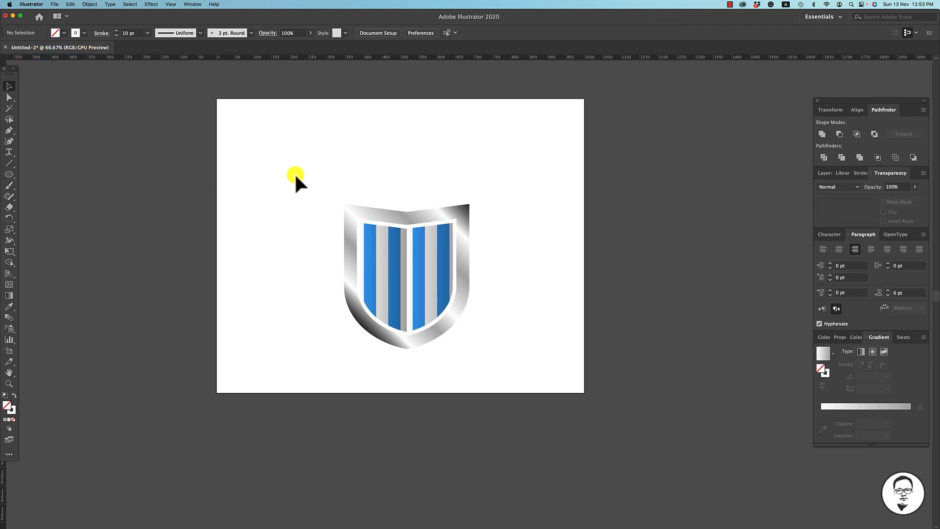
# Select the entire shield emblem and move it straight up to leave room beneath it on the artboard
pyautogui.moveTo(295, 175); pyautogui.dragTo(498, 363)
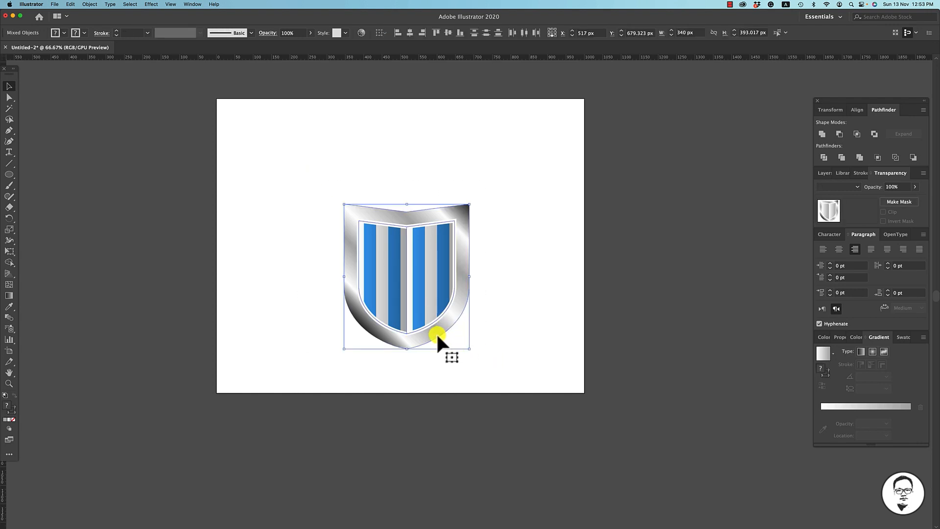
pyautogui.moveTo(436, 332); pyautogui.dragTo(436, 290)
pyautogui.click(515, 299)
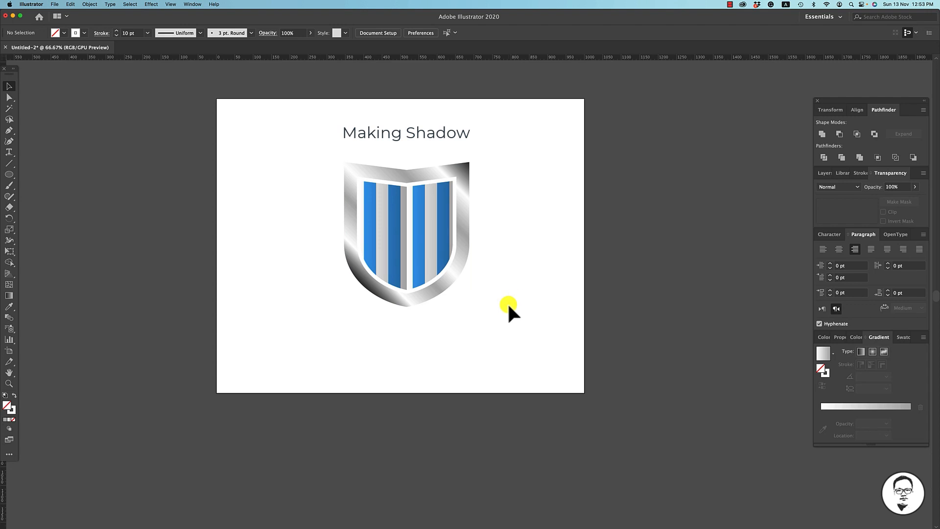
# Draw a 184 px circle centered below the shield and fill it with a radial gradient from white to black
pyautogui.moveTo(8, 177); pyautogui.dragTo(60, 199)
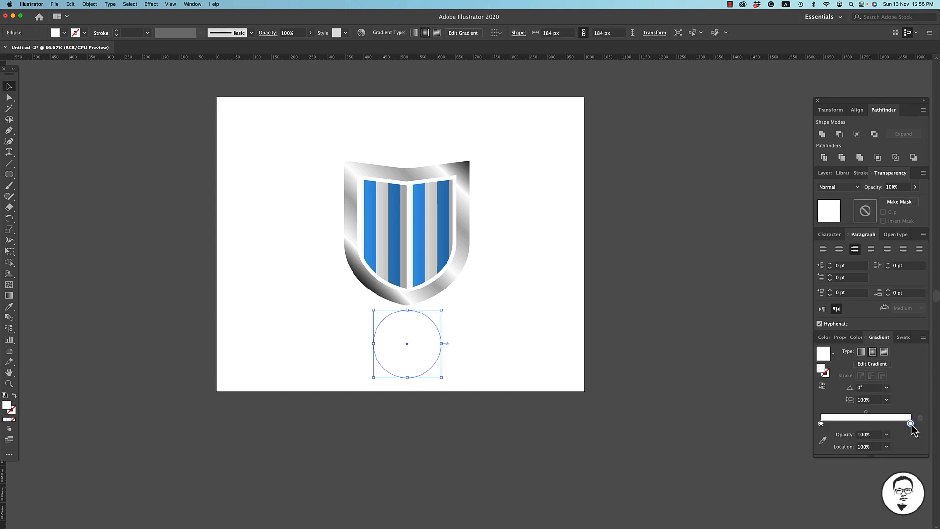
pyautogui.doubleClick(910, 423)
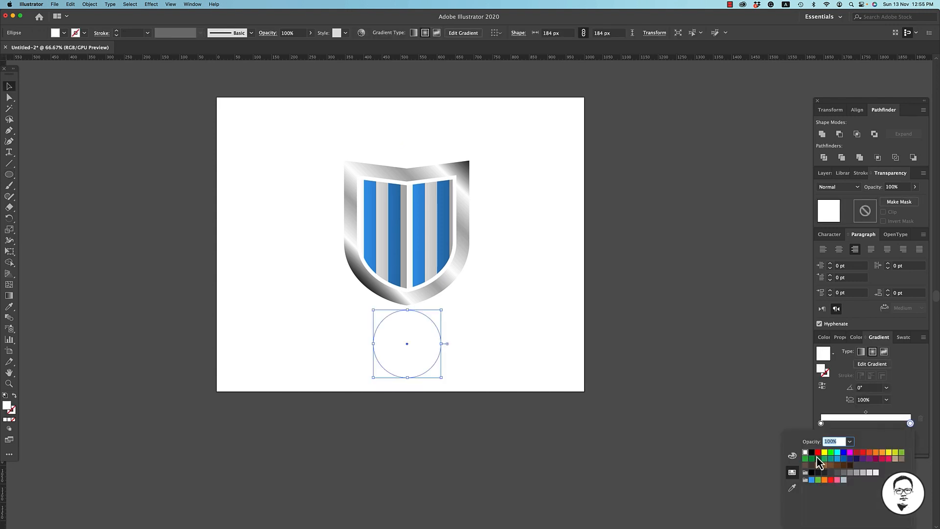
pyautogui.click(812, 453)
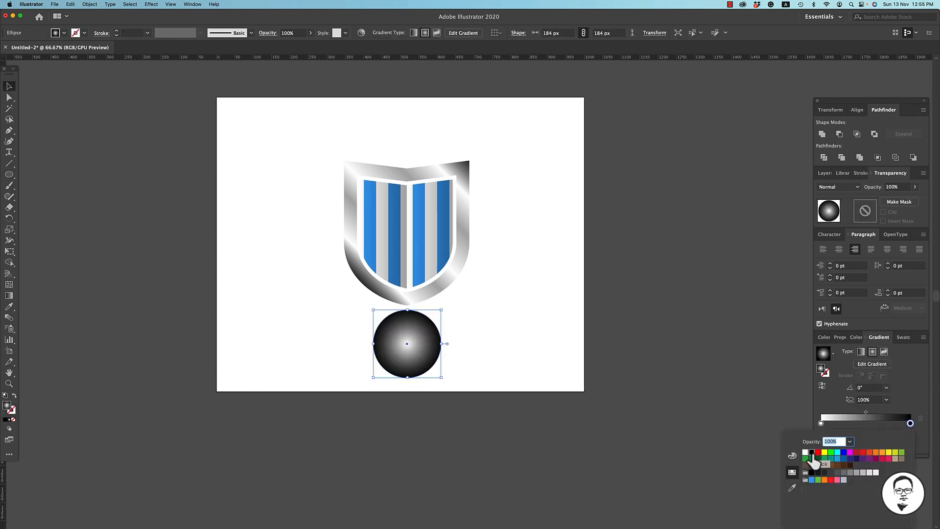
# Reverse the circle's radial gradient so it runs from black at the center to white at the edge
pyautogui.click(643, 392)
pyautogui.press('super+z')
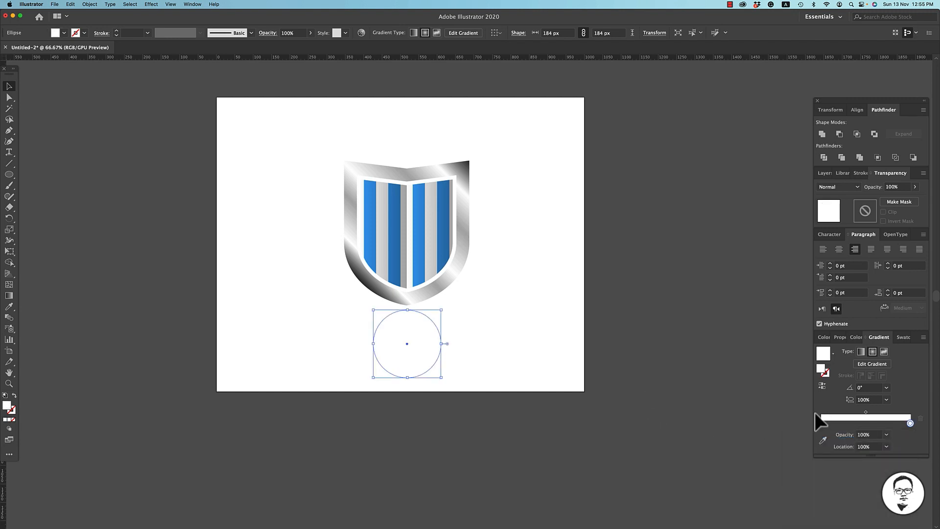
pyautogui.doubleClick(911, 424)
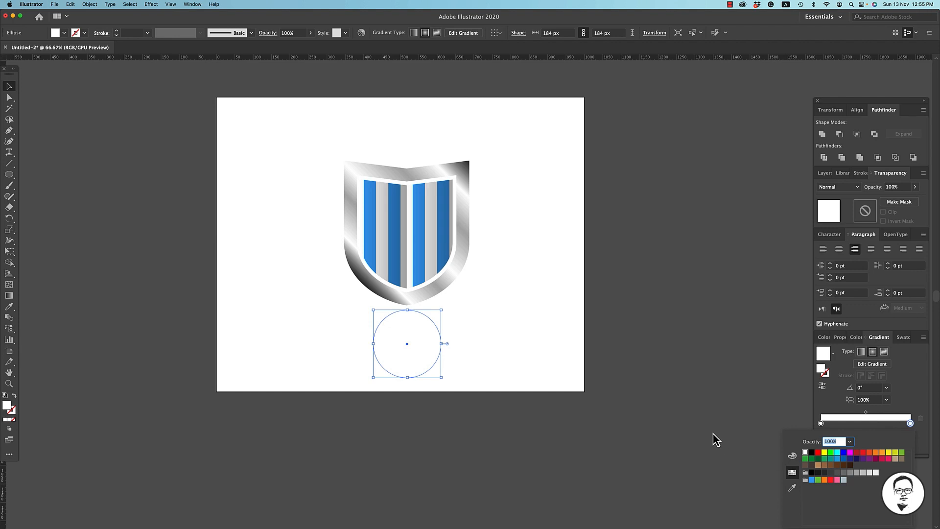
pyautogui.click(717, 439)
pyautogui.doubleClick(821, 424)
pyautogui.click(811, 452)
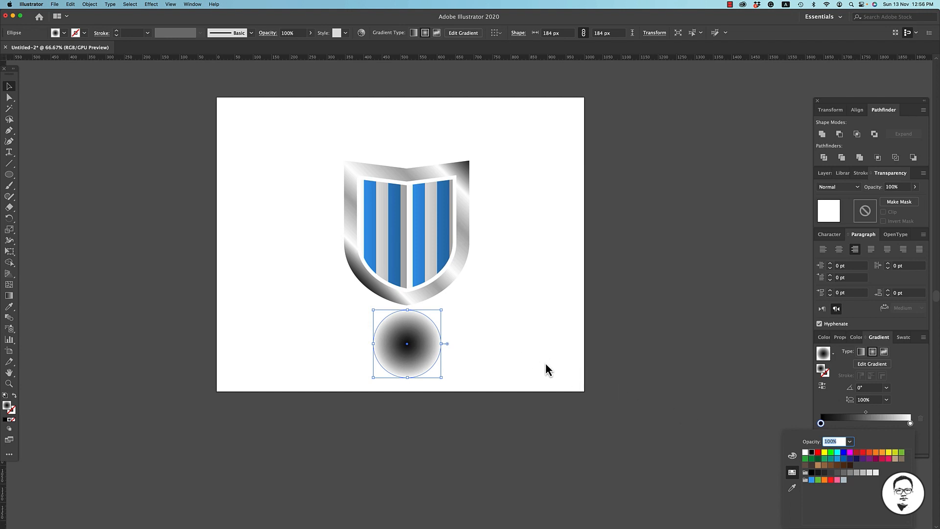
pyautogui.press('Return')
pyautogui.click(514, 355)
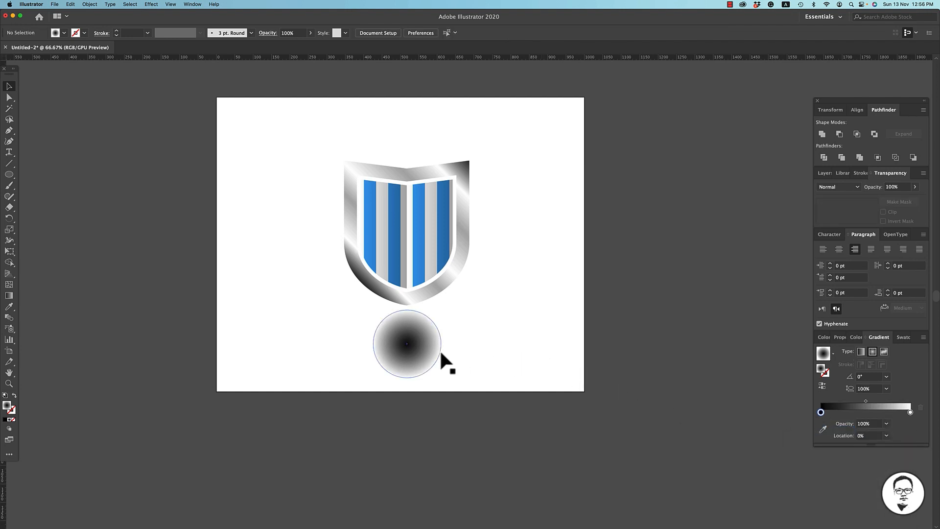
# Set the opacity of the circle gradient's outer white stop to 0%
pyautogui.click(439, 348)
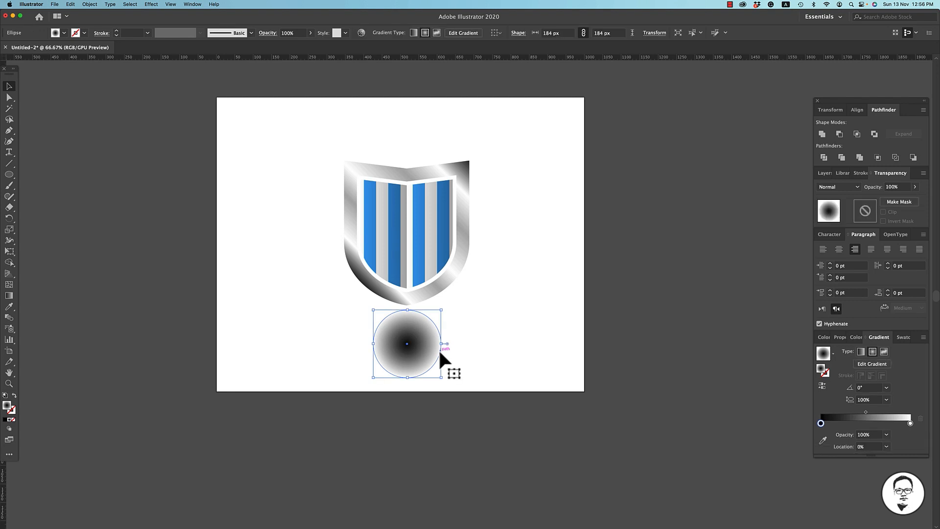
pyautogui.click(911, 424)
pyautogui.click(886, 435)
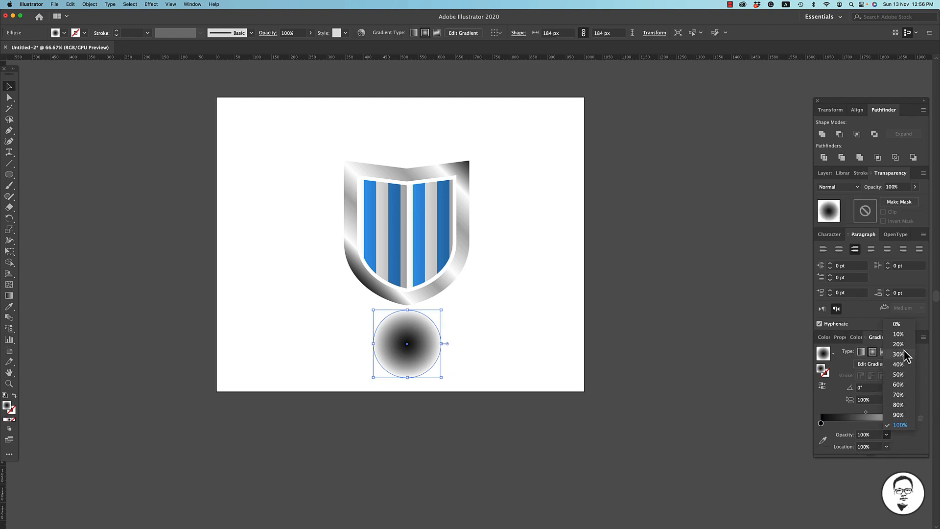
pyautogui.click(897, 325)
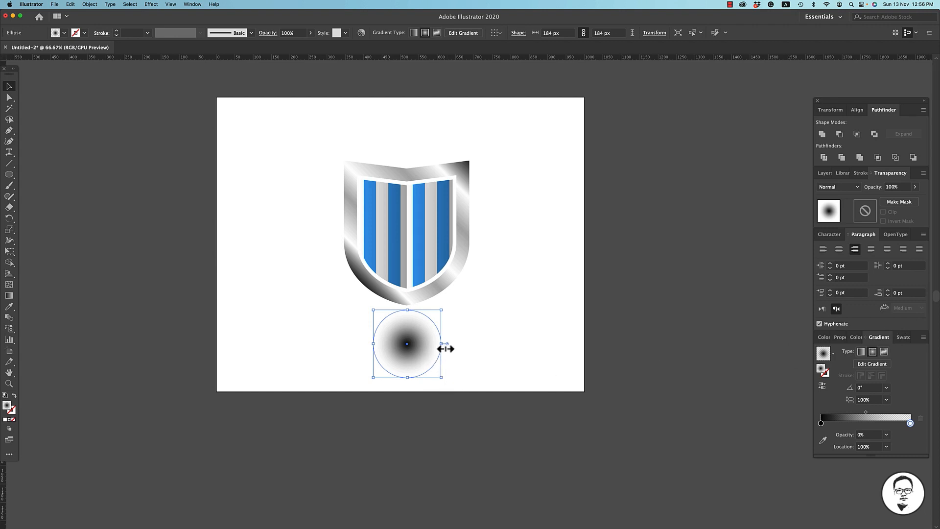
# Stretch and flatten the gradient circle into an ellipse about 416 by 48 px and move it up onto the shield's bottom tip
pyautogui.moveTo(444, 348); pyautogui.dragTo(495, 348)
pyautogui.moveTo(411, 383); pyautogui.dragTo(415, 357)
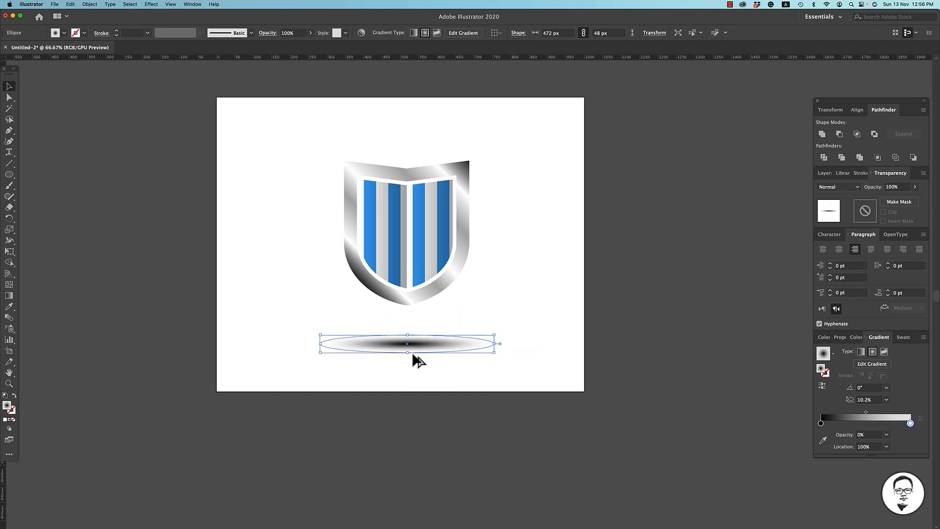
pyautogui.moveTo(494, 345); pyautogui.dragTo(484, 349)
pyautogui.moveTo(419, 343); pyautogui.dragTo(419, 304)
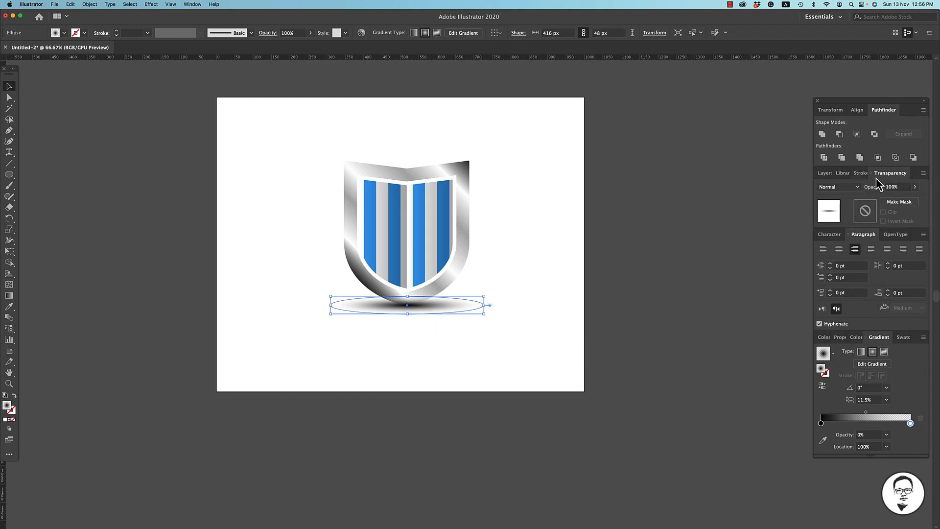
# Set the shadow ellipse's blending mode to Multiply and deselect it
pyautogui.click(855, 187)
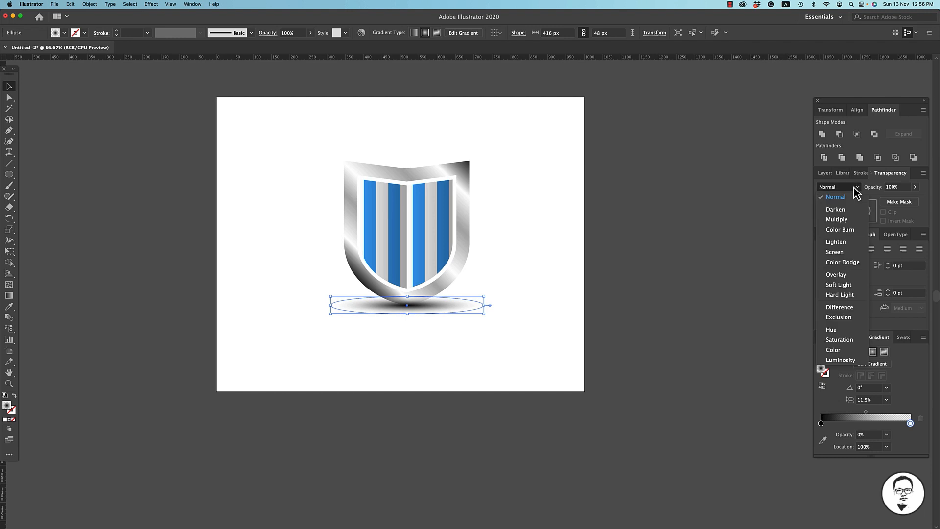
pyautogui.click(837, 220)
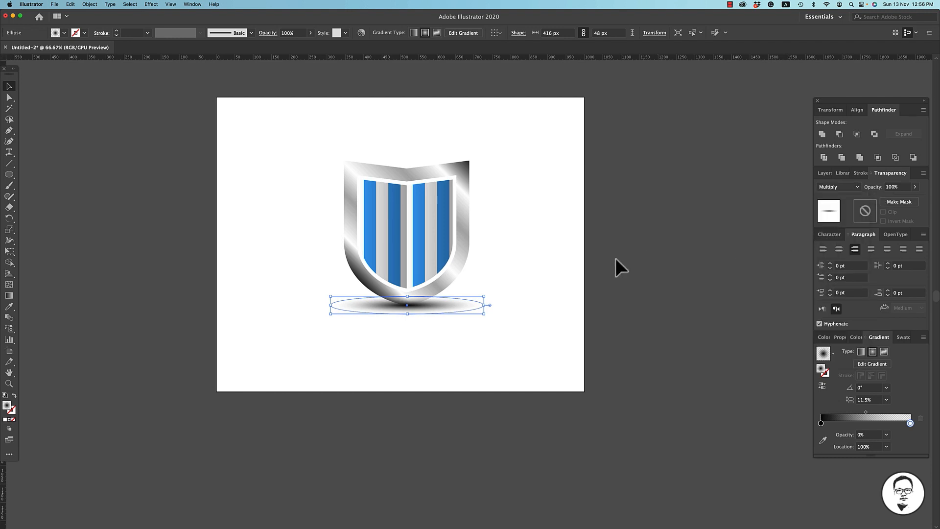
pyautogui.click(519, 285)
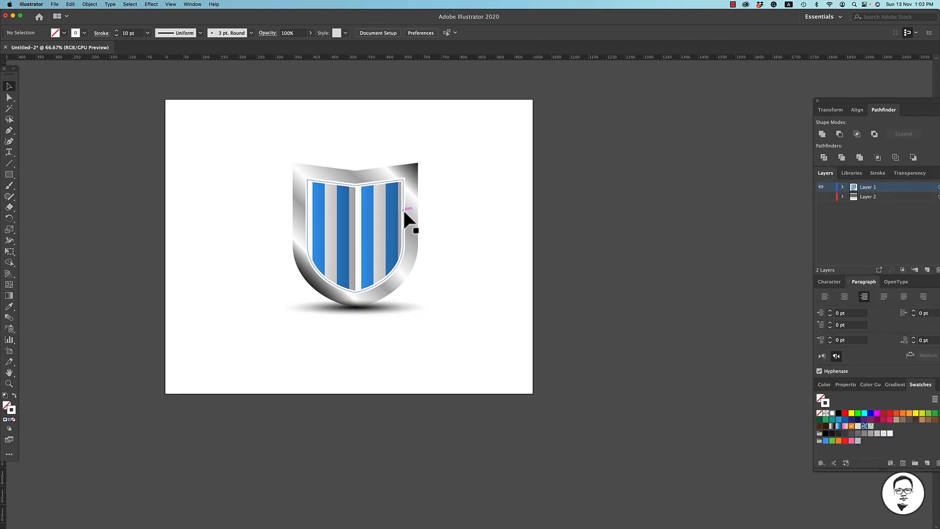
# Change the stroke of the inner shield outline to the light gray swatch R=230 G=230 B=230
pyautogui.click(404, 214)
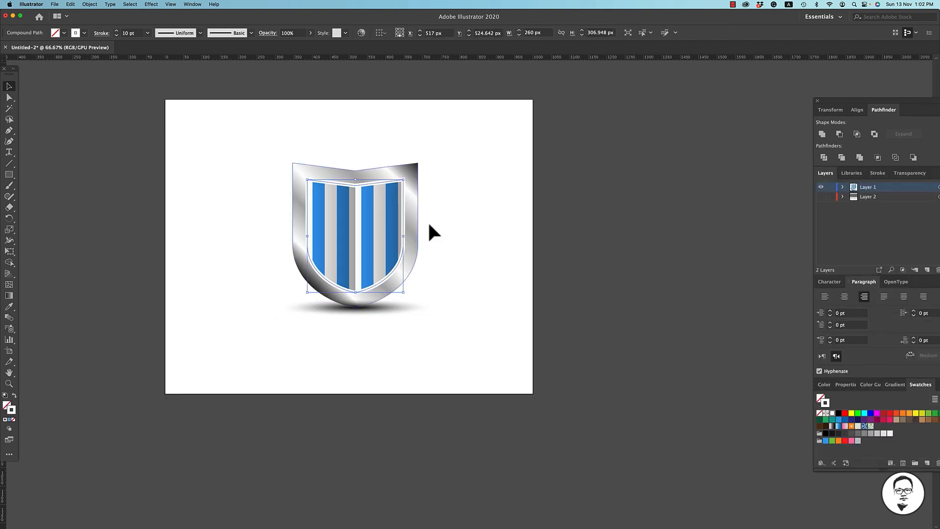
pyautogui.click(83, 36)
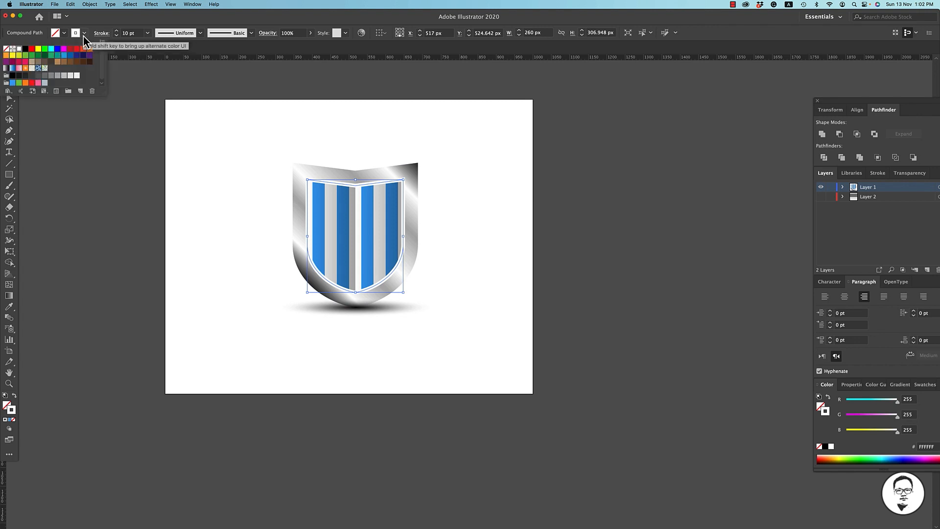
pyautogui.click(64, 76)
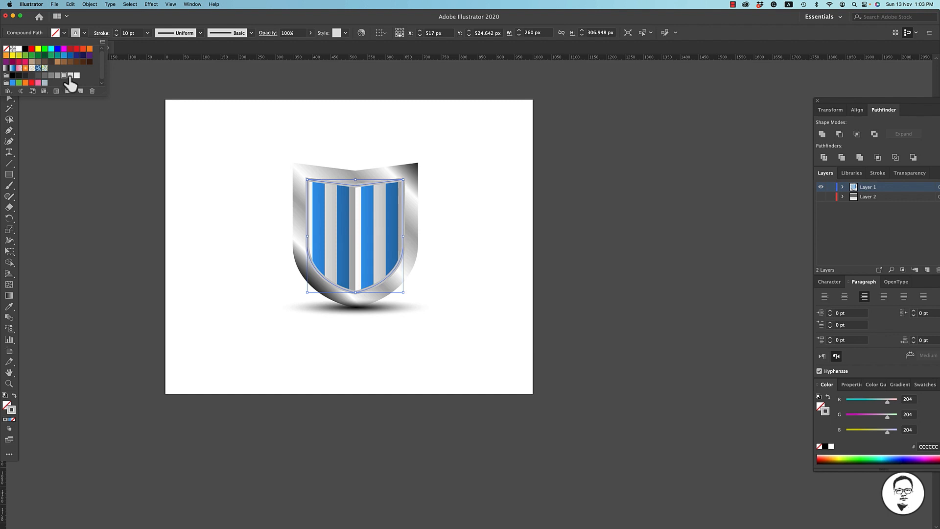
pyautogui.click(70, 76)
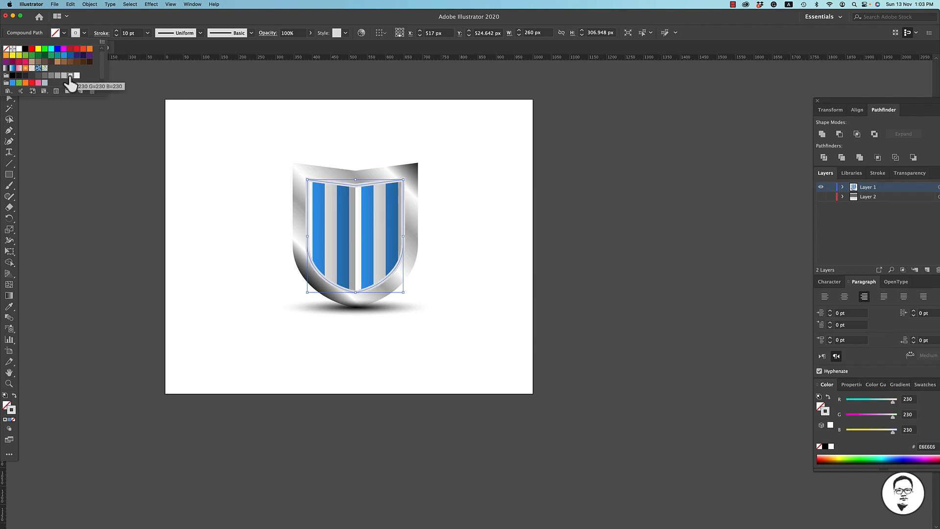
pyautogui.click(474, 268)
pyautogui.click(472, 266)
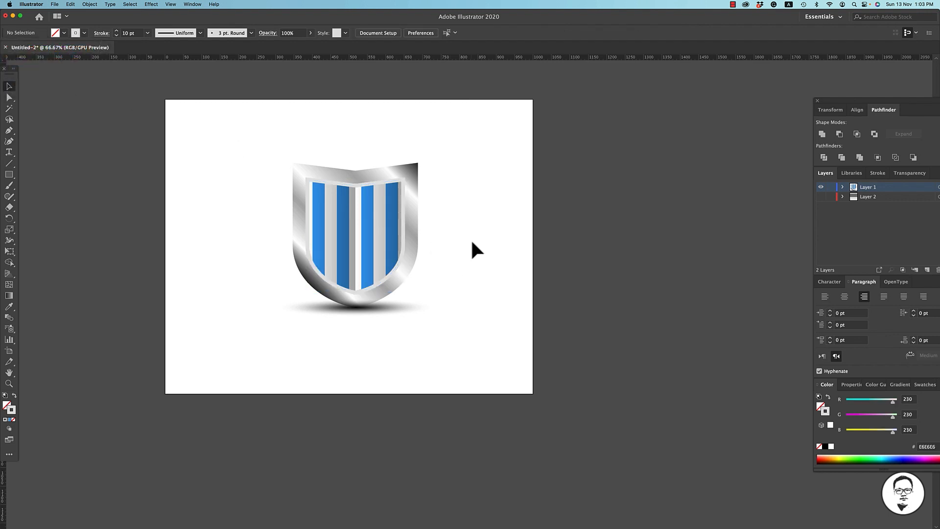
# Add a new layer beneath Layer 1 for the background and lock Layer 1
pyautogui.hotkey('shift', 'Tab')
pyautogui.click(192, 4)
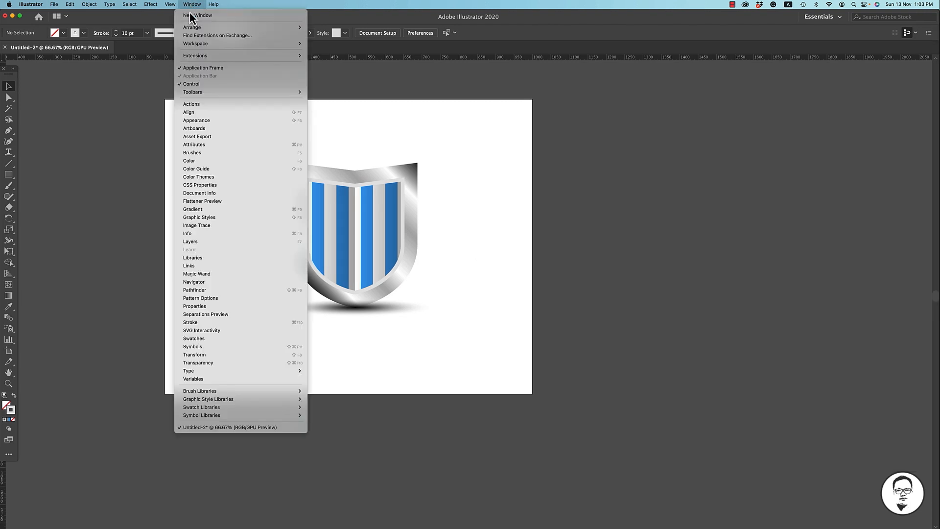
pyautogui.click(198, 242)
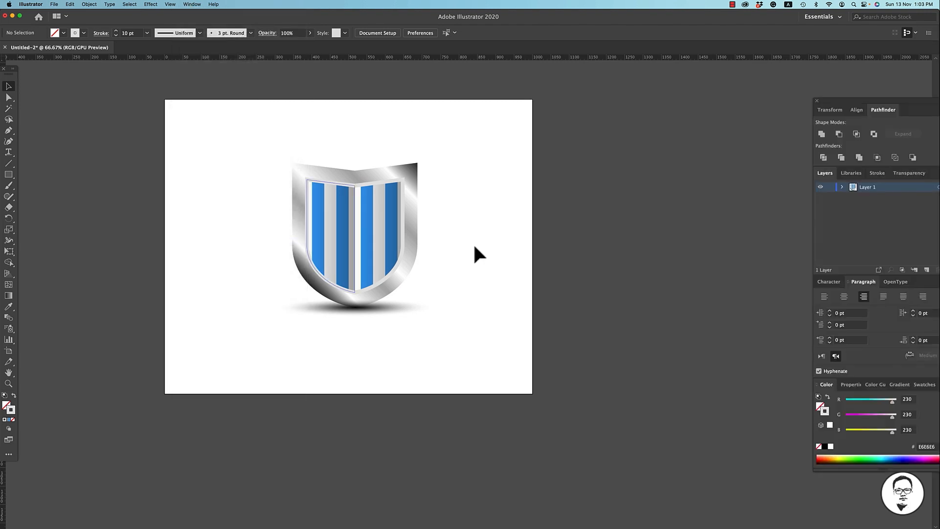
pyautogui.click(927, 270)
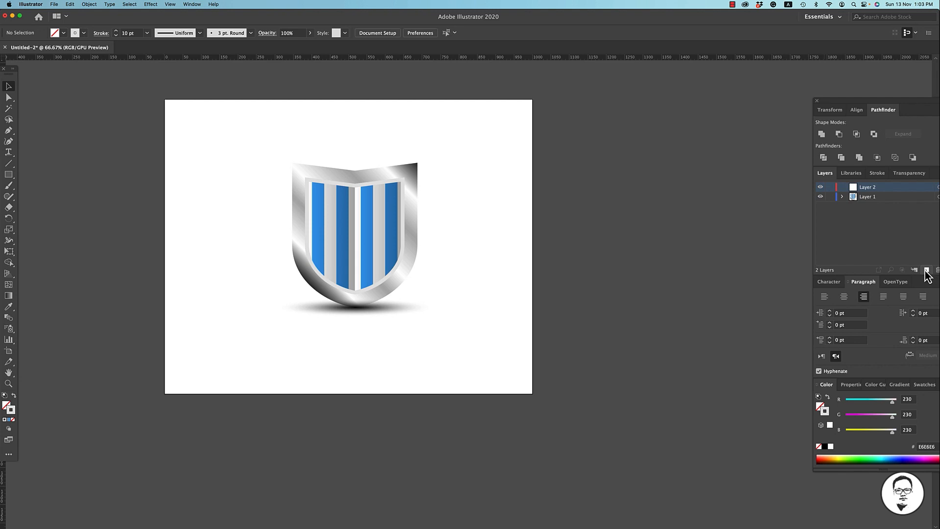
pyautogui.moveTo(887, 189); pyautogui.dragTo(889, 210)
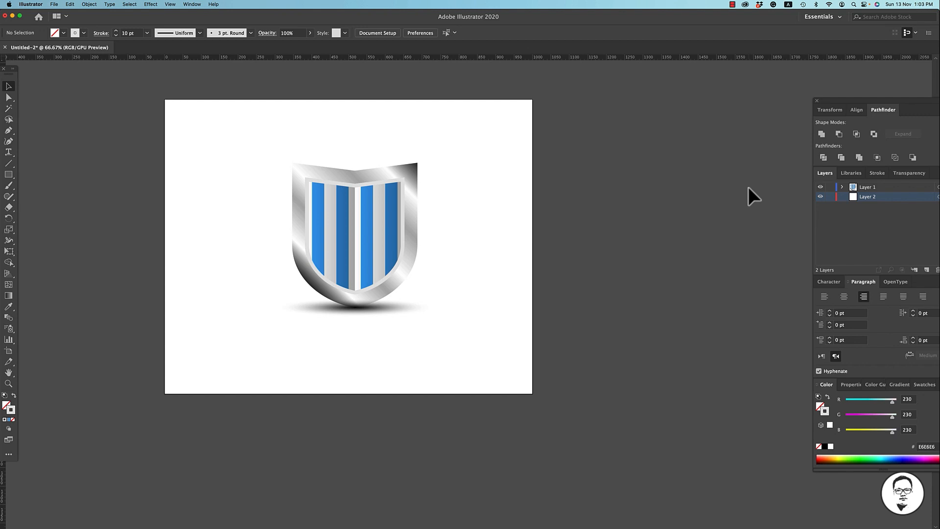
pyautogui.click(830, 187)
# Draw a 1000 by 410 px rectangle across the artboard's upper part on the new layer, with no stroke and a medium-light gray fill
pyautogui.click(8, 174)
pyautogui.moveTo(165, 100); pyautogui.dragTo(534, 251)
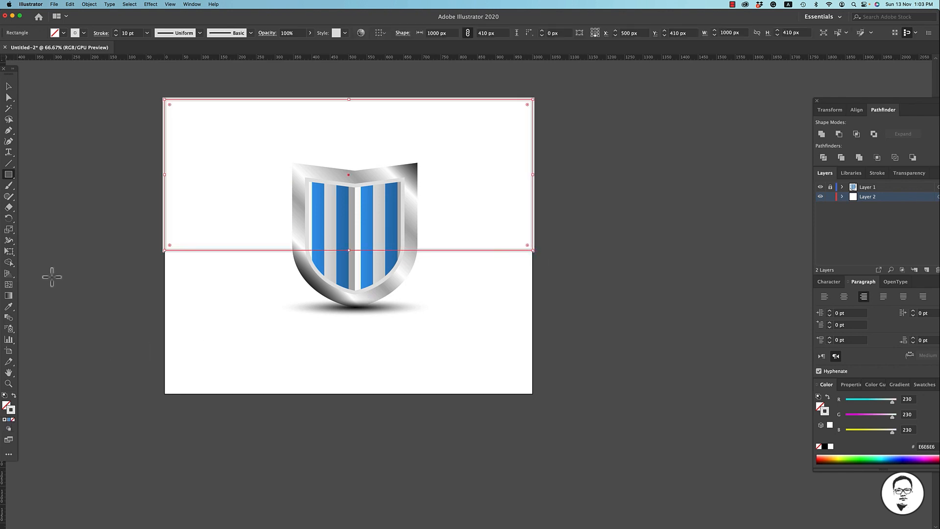
pyautogui.click(84, 33)
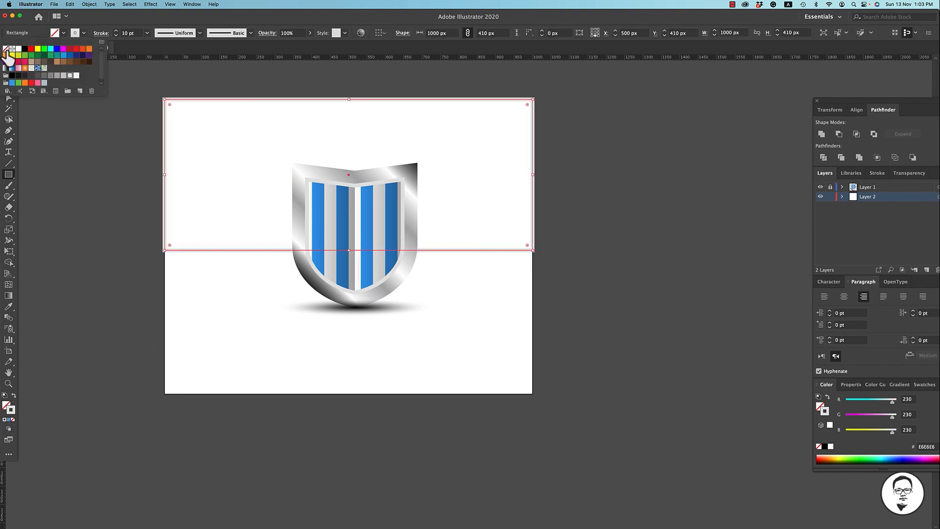
pyautogui.click(6, 49)
pyautogui.click(64, 33)
pyautogui.click(57, 76)
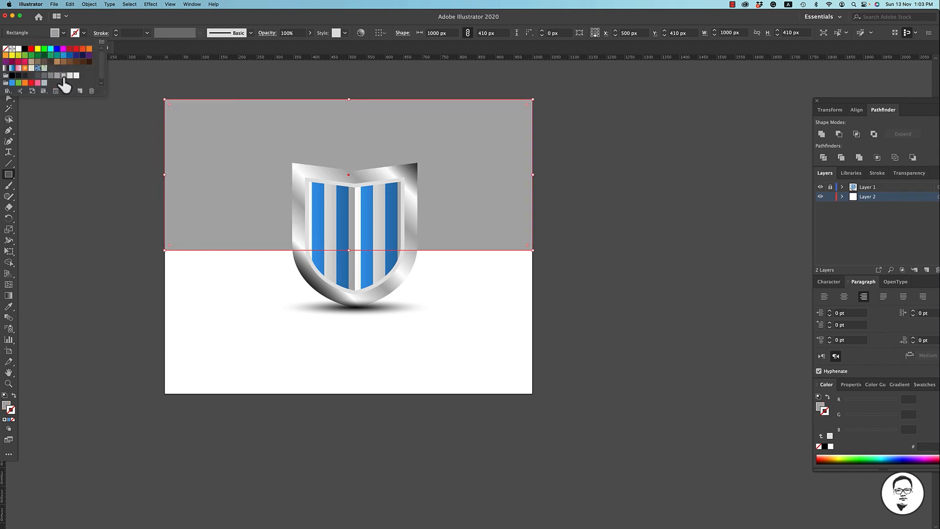
pyautogui.click(64, 76)
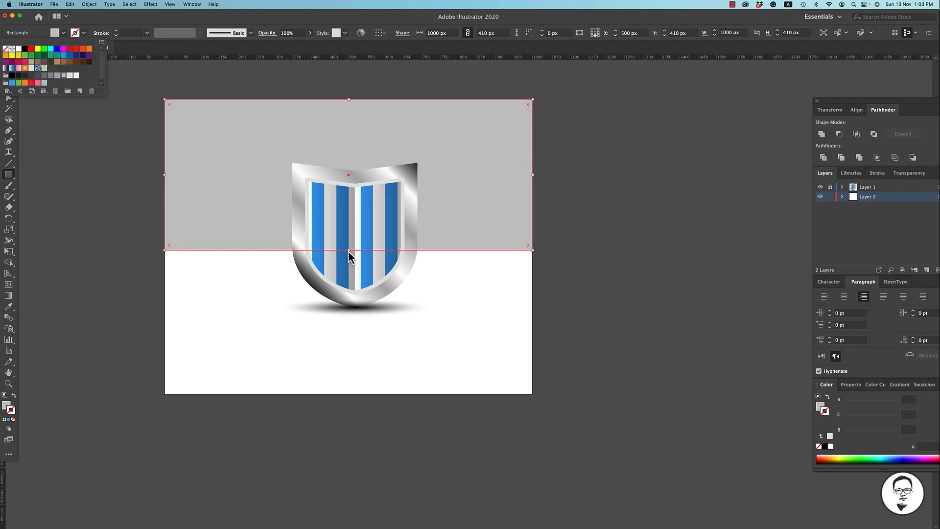
# Extend the gray background rectangle downward to a height of 468 px
pyautogui.moveTo(349, 251); pyautogui.dragTo(348, 271)
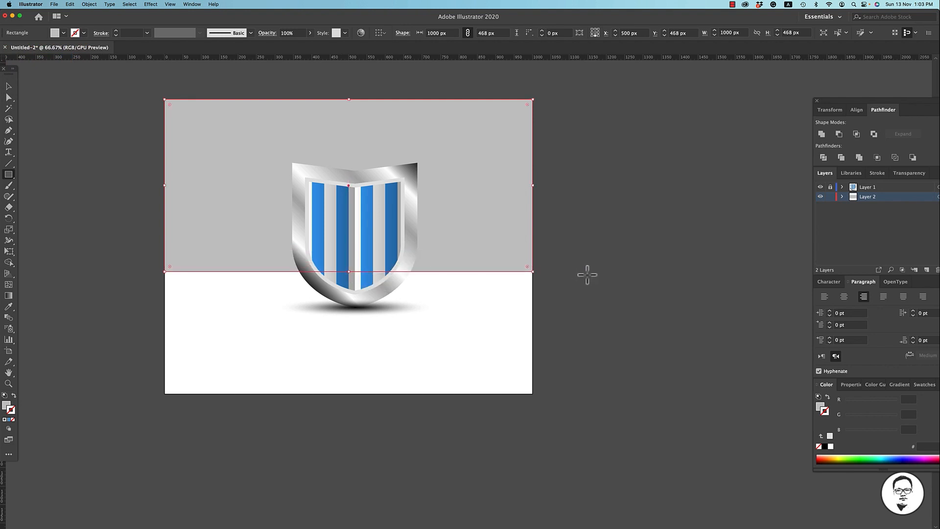
pyautogui.click(586, 275)
pyautogui.click(442, 288)
pyautogui.click(9, 86)
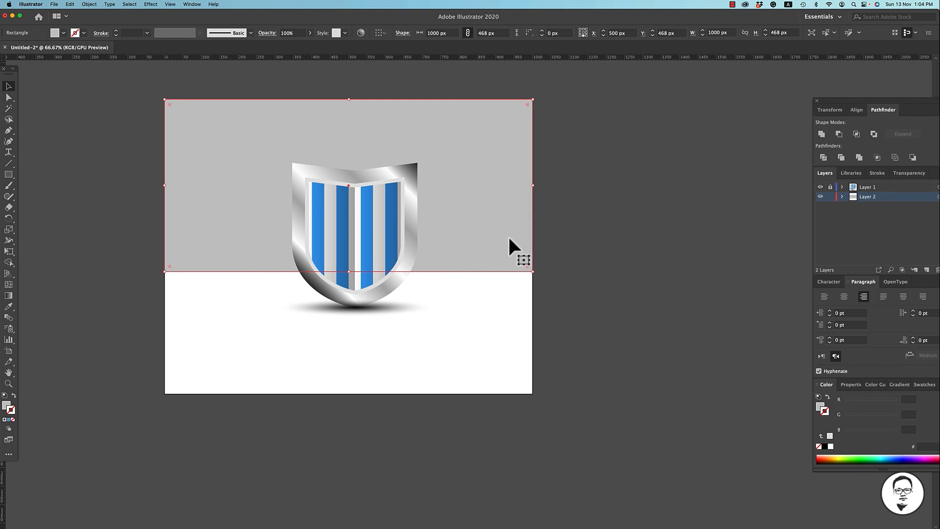
pyautogui.click(583, 232)
# Paste a copy of the gray rectangle behind it and resize the copy to 332 px high, filling the artboard's lower part
pyautogui.click(502, 205)
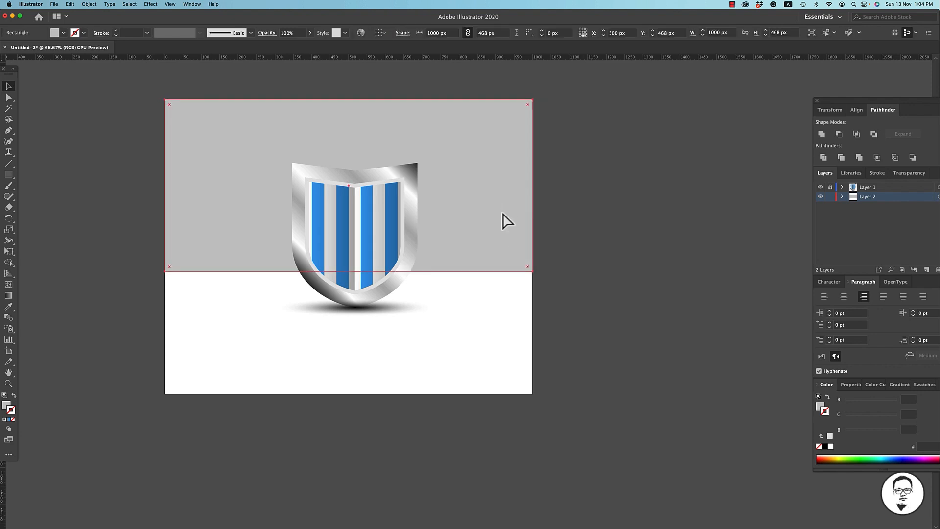
pyautogui.click(70, 4)
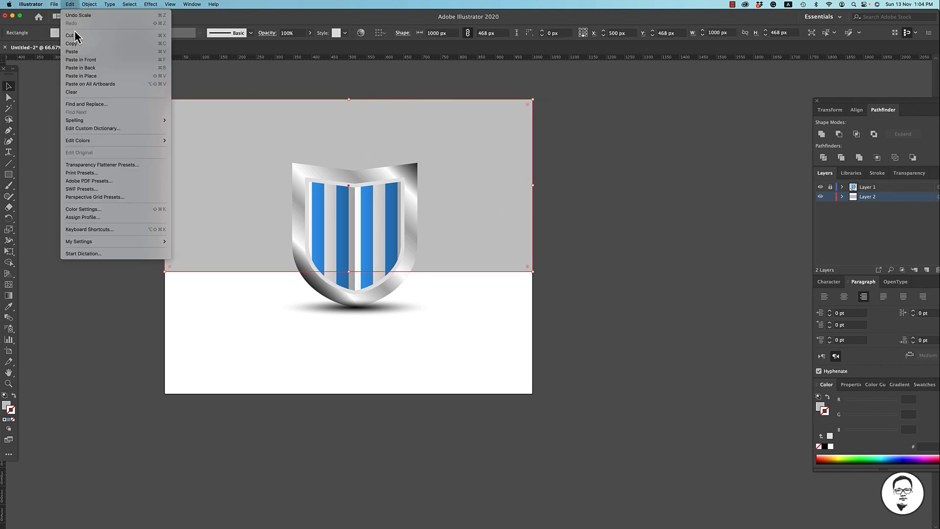
pyautogui.click(75, 44)
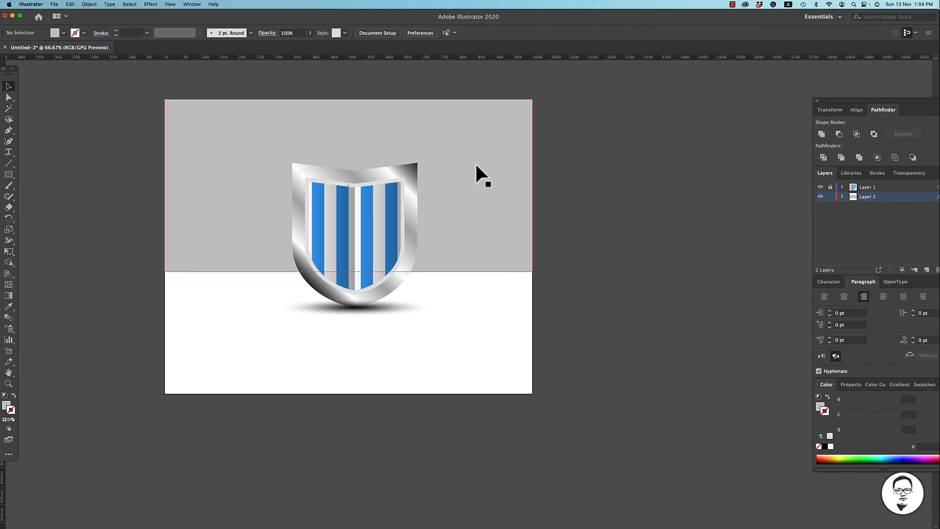
pyautogui.click(70, 4)
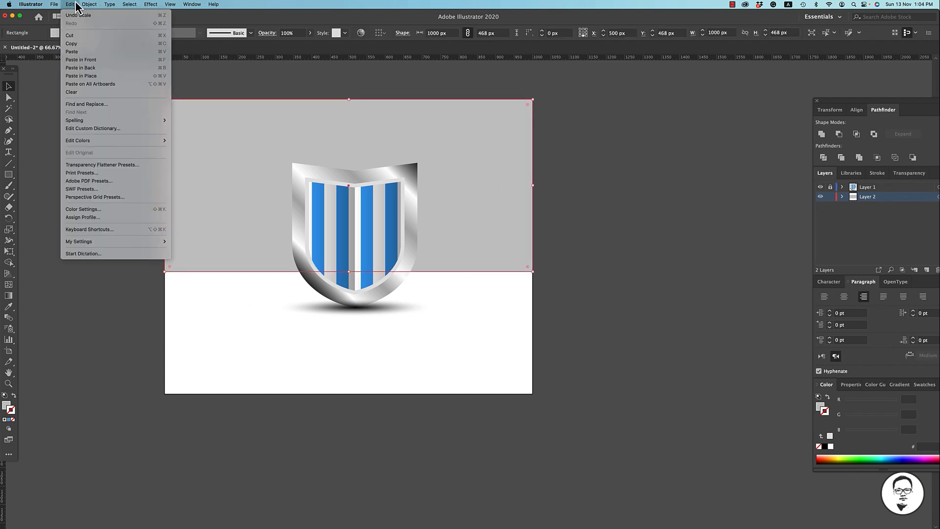
pyautogui.click(87, 67)
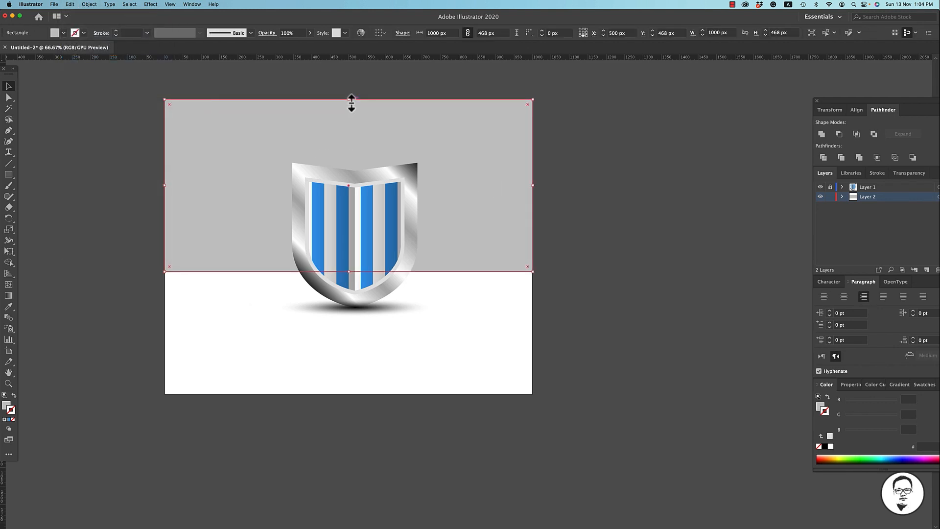
pyautogui.moveTo(352, 102); pyautogui.dragTo(327, 390)
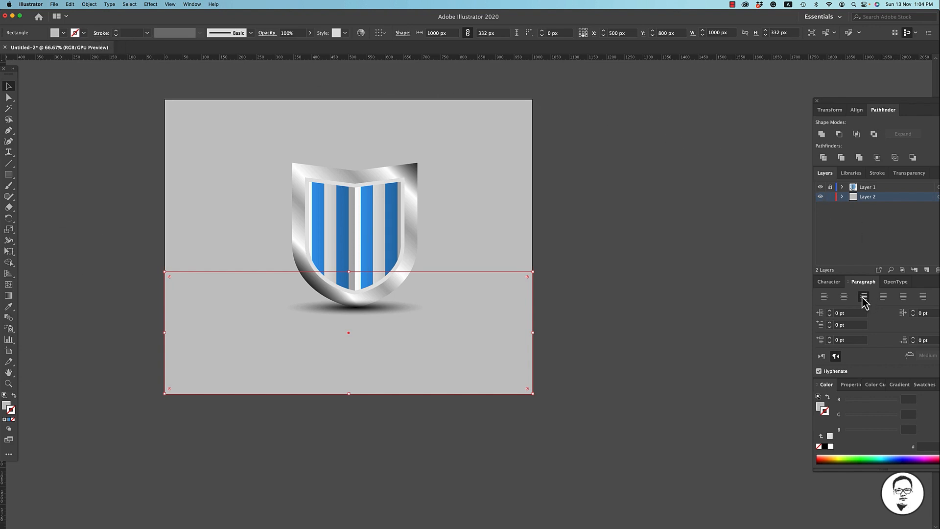
# Fill the lower background rectangle with a lighter gray than the upper one and deselect it
pyautogui.click(64, 33)
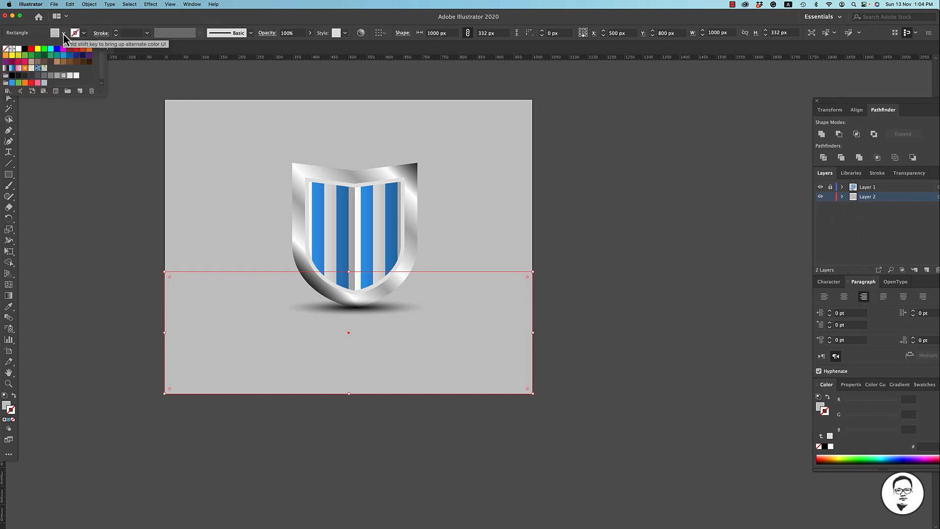
pyautogui.click(70, 75)
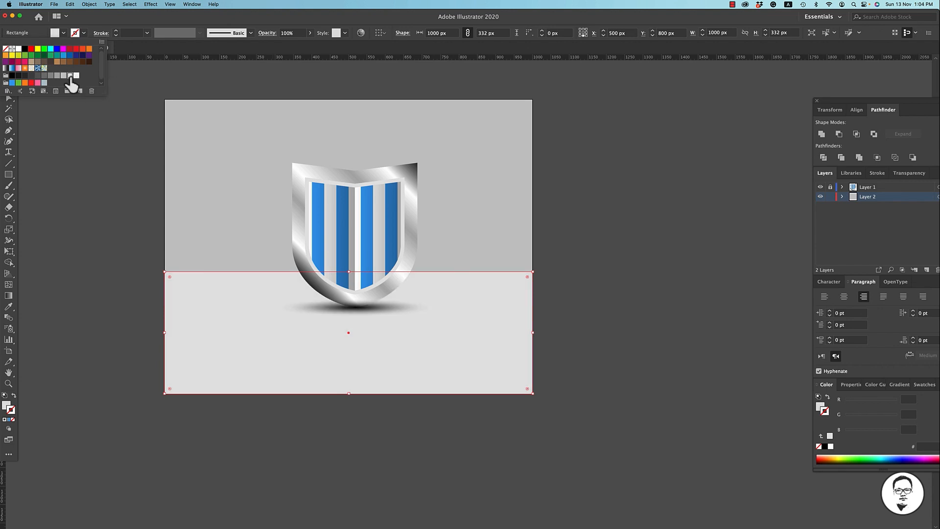
pyautogui.click(573, 244)
pyautogui.click(572, 243)
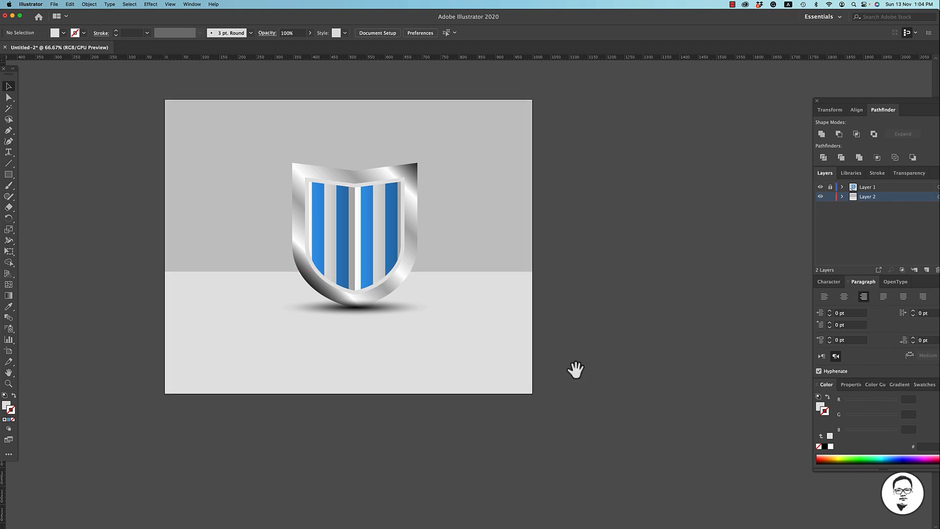
pyautogui.moveTo(554, 358); pyautogui.dragTo(616, 382)
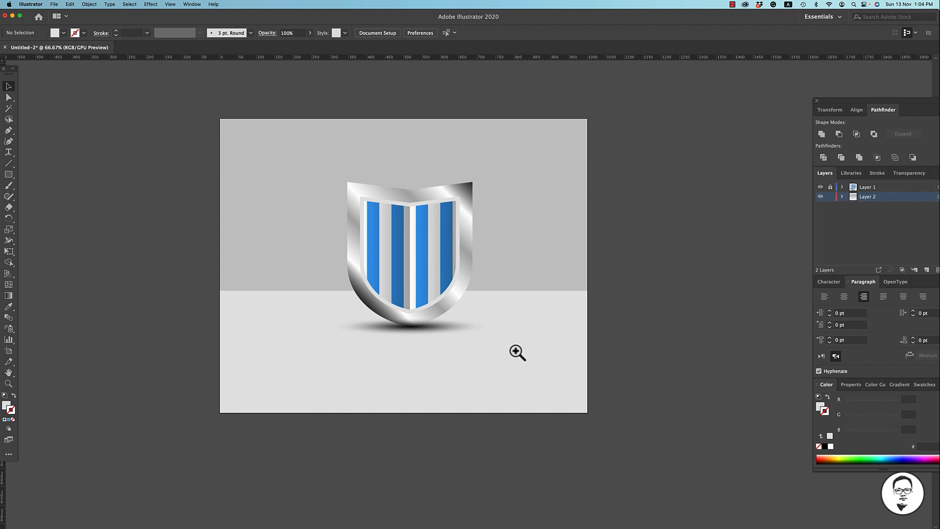
pyautogui.keyDown('super'); pyautogui.click(517, 352); pyautogui.keyUp('super')
pyautogui.moveTo(471, 312); pyautogui.dragTo(611, 426)
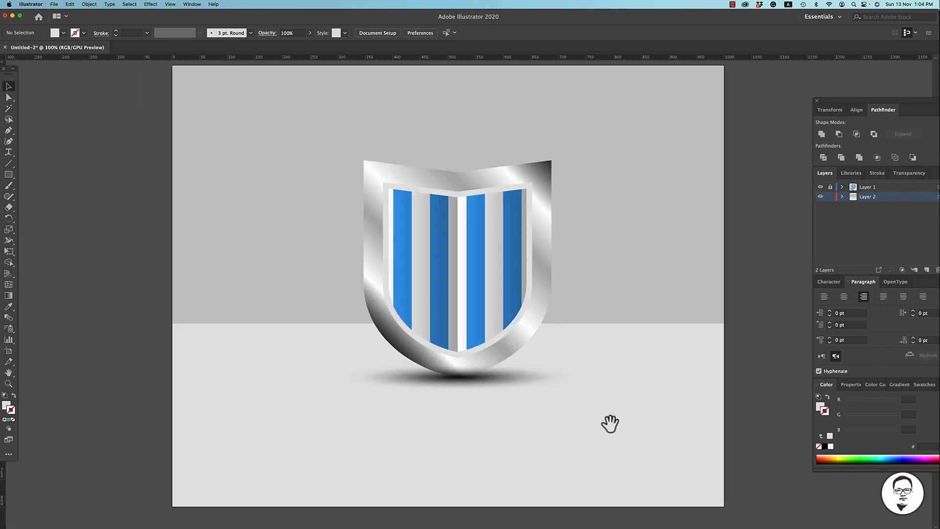